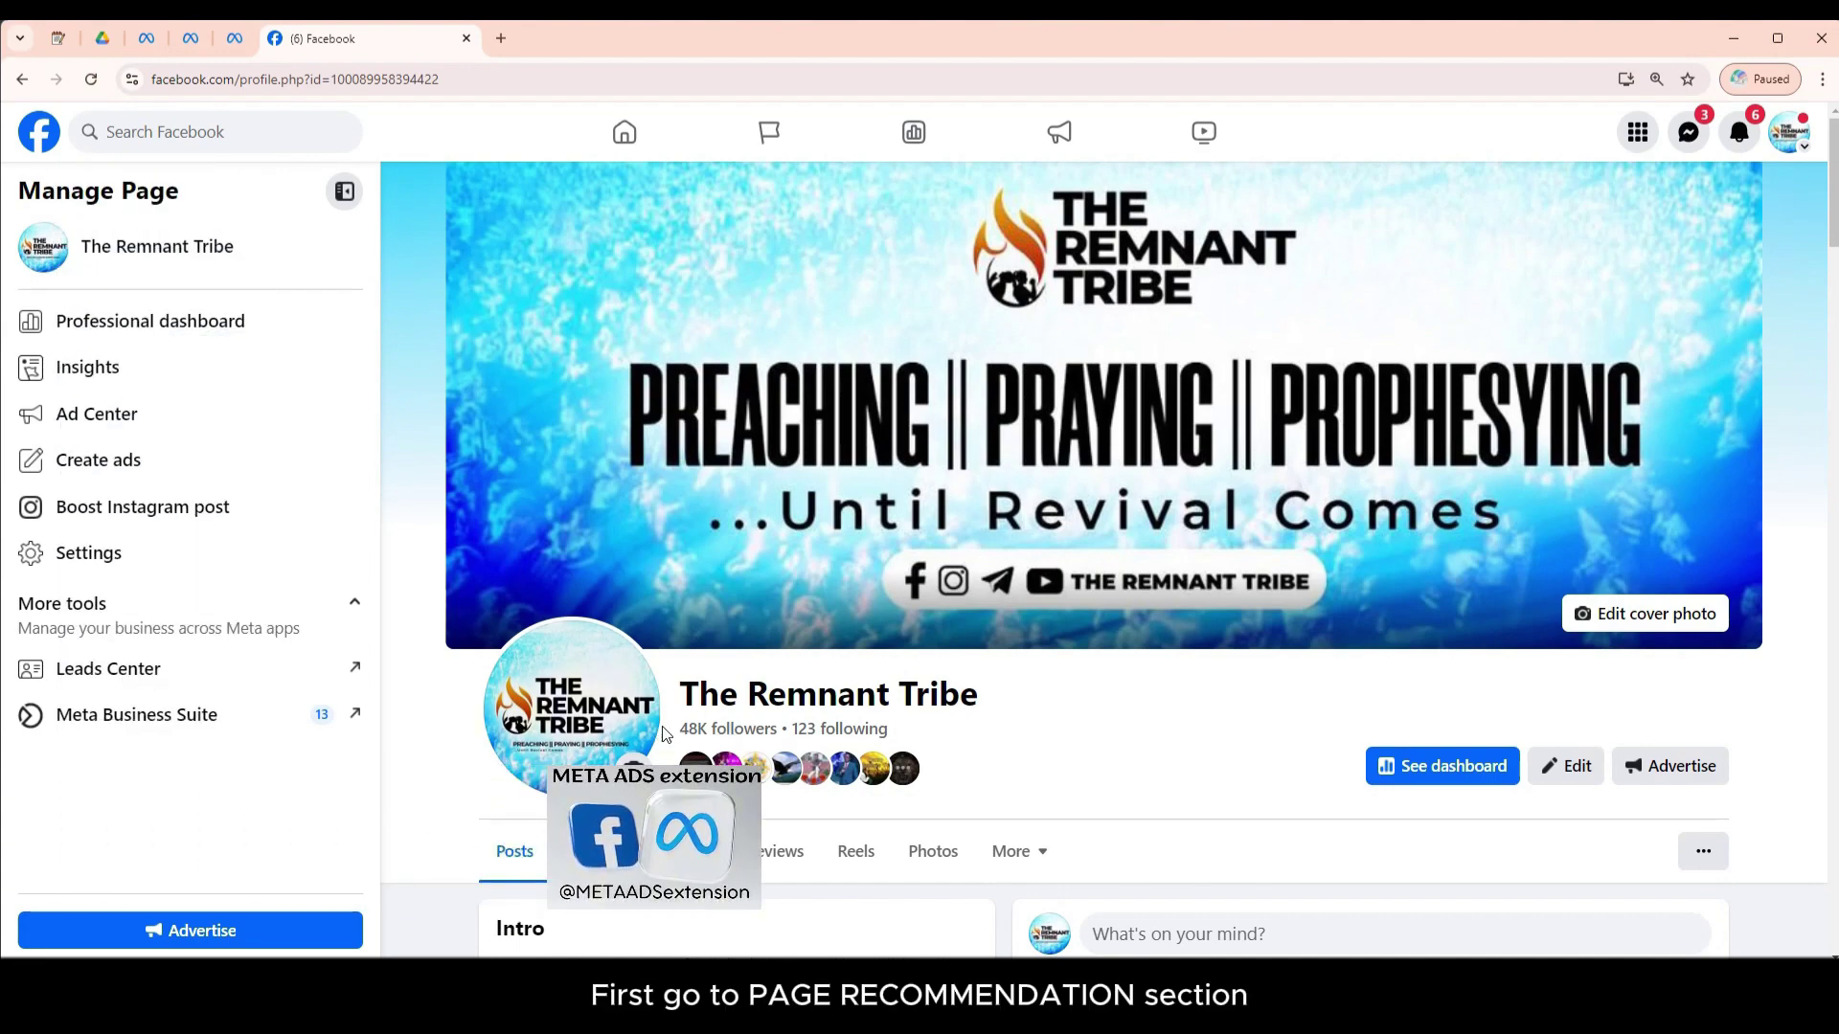
# Scroll down The Remnant Tribe page to bring its posts and photos into view
pyautogui.scroll(-5, 1405, 597)
pyautogui.scroll(-5, 1405, 596)
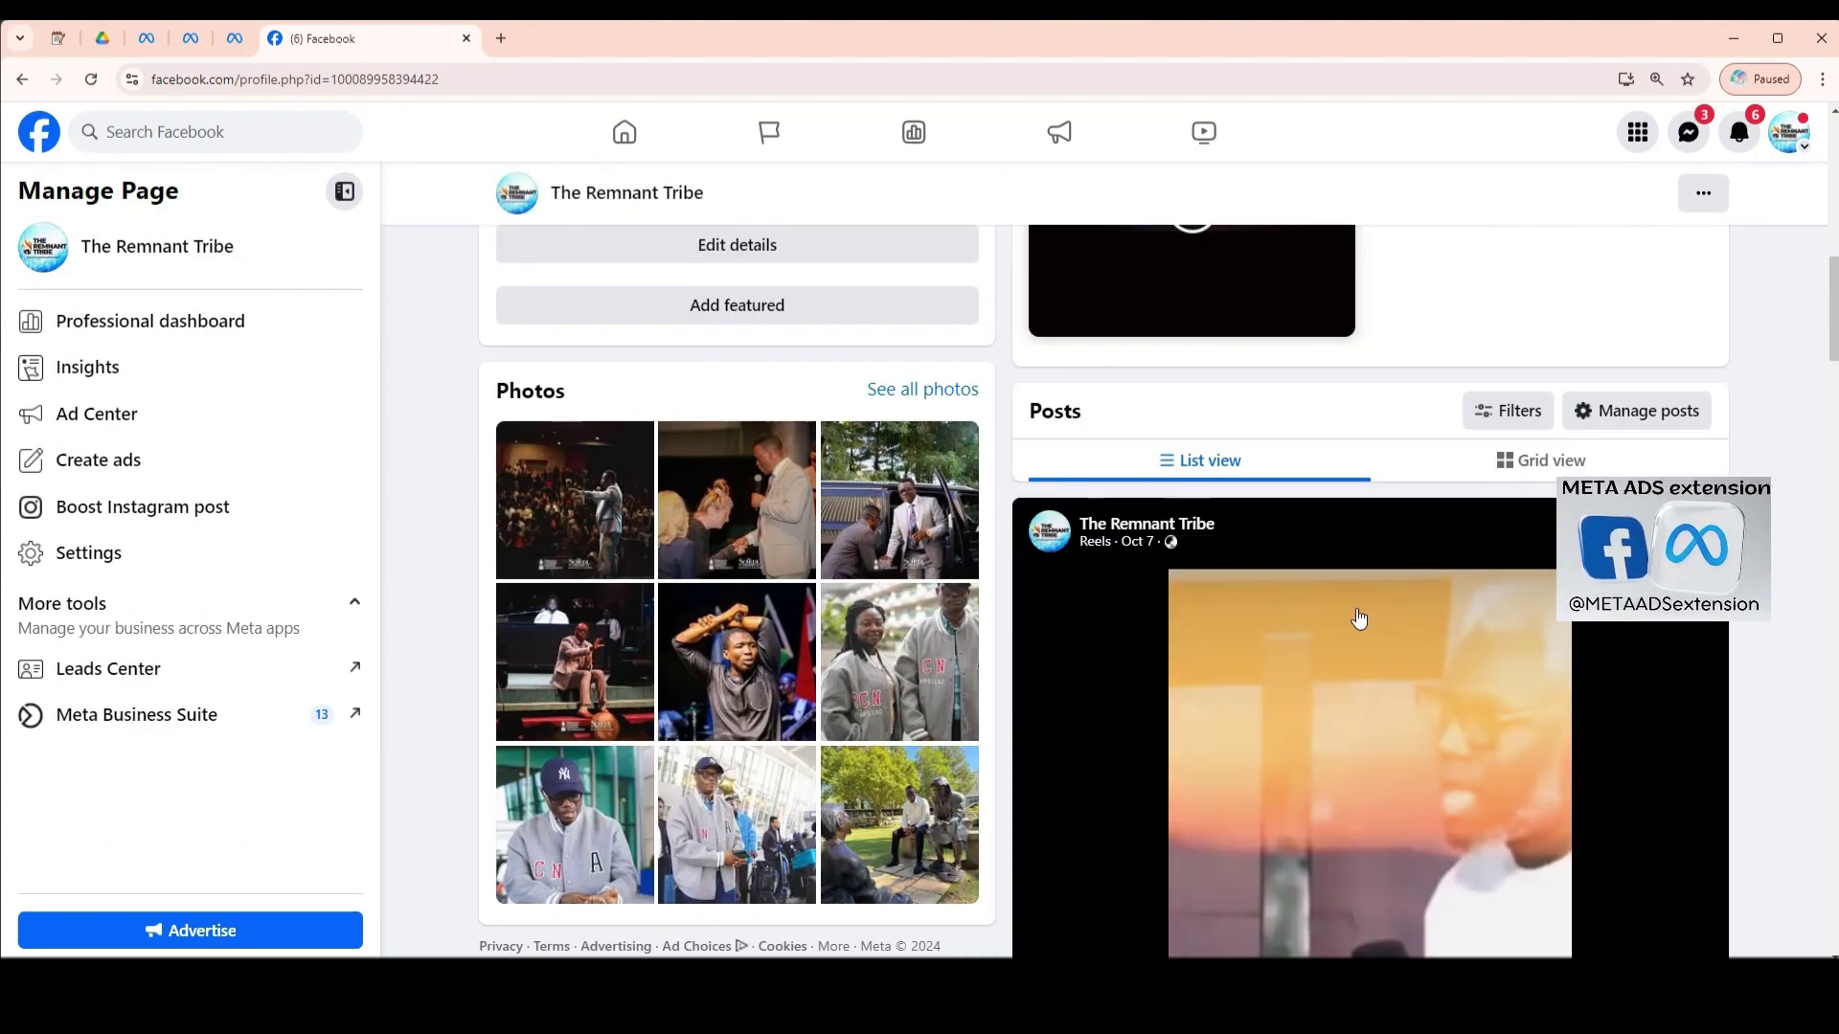
pyautogui.scroll(-5, 1404, 616)
pyautogui.scroll(-3, 1404, 616)
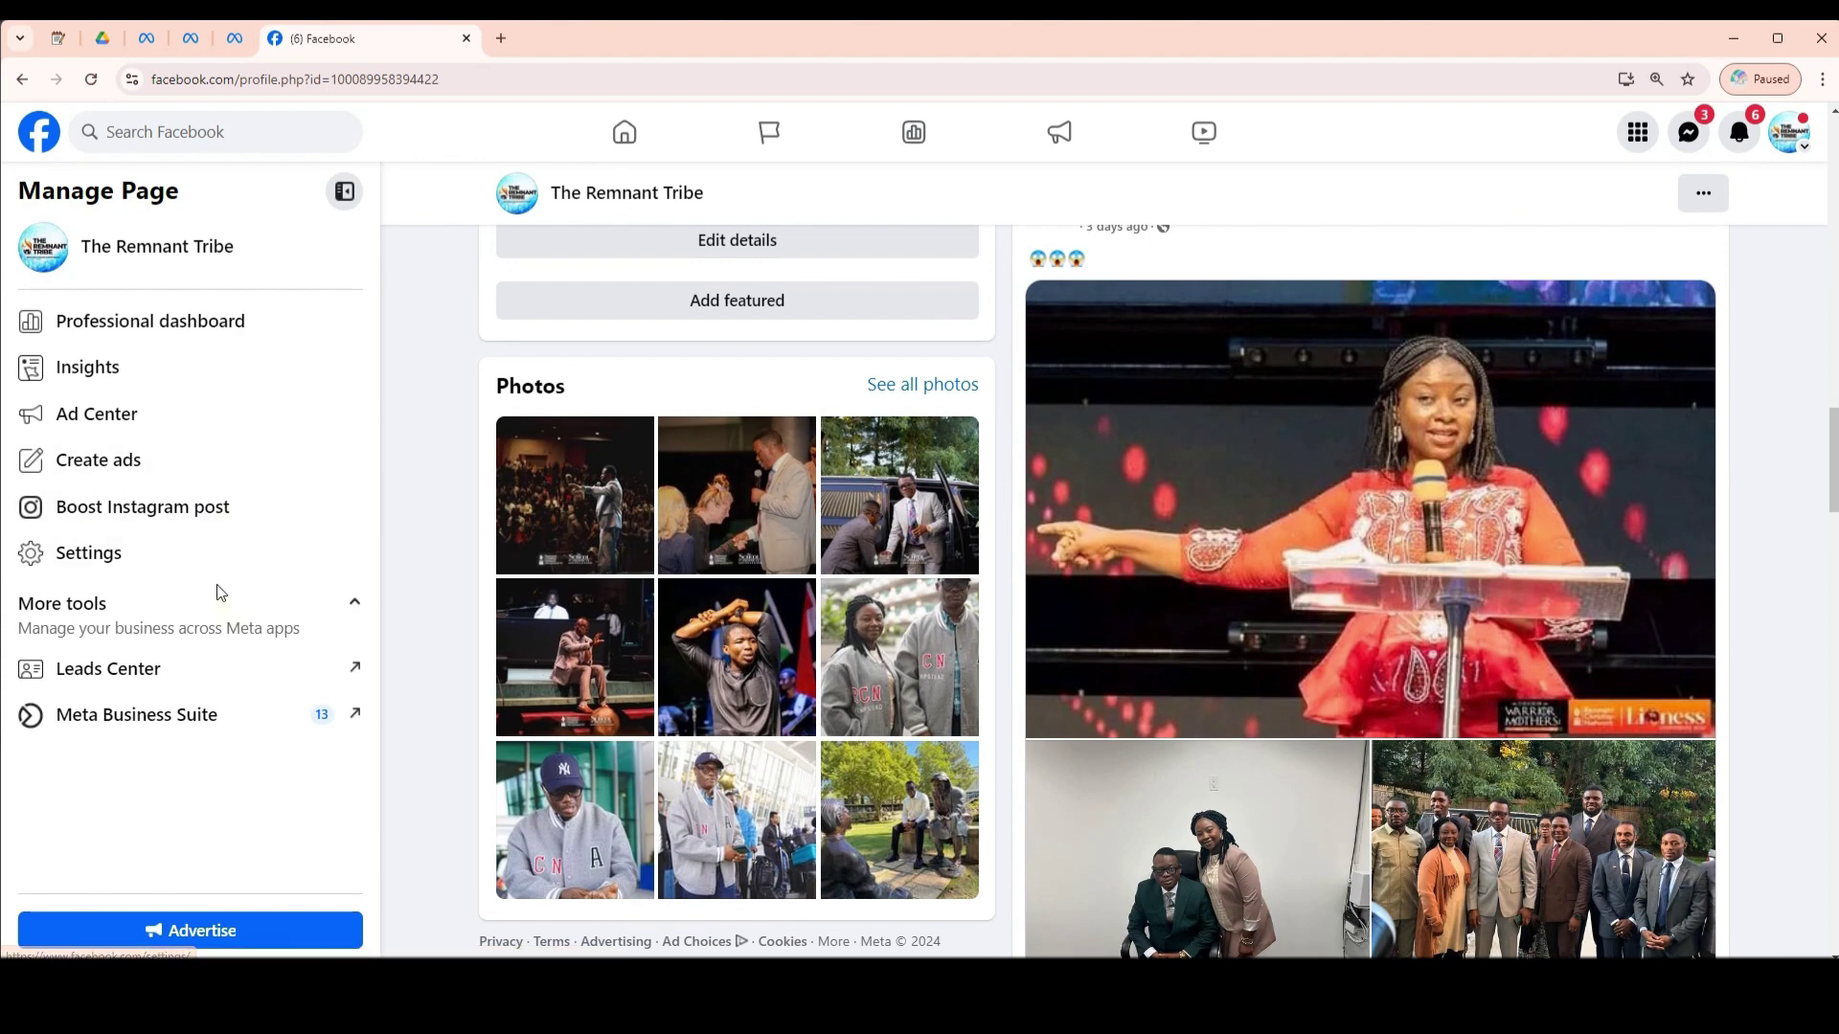
# Open Page setup > Page recommendation for The Remnant Tribe and highlight the suspended notice
pyautogui.click(165, 573)
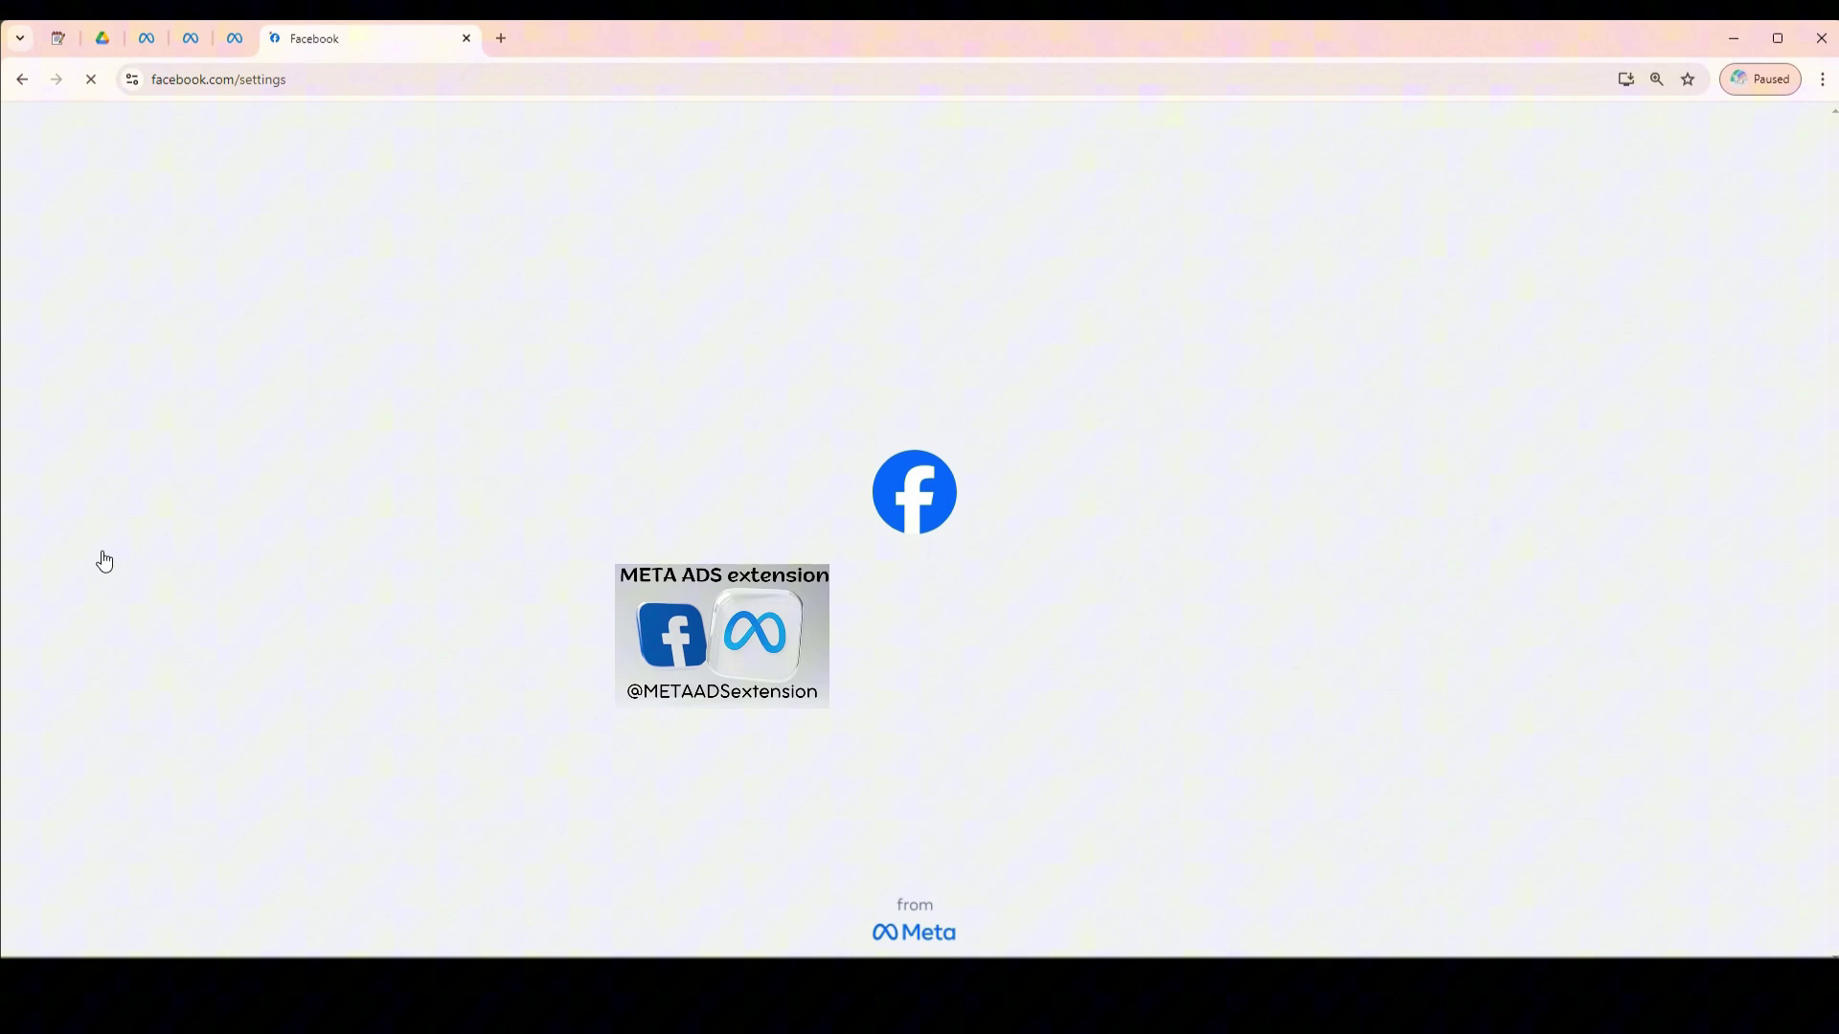
pyautogui.scroll(-2, 146, 603)
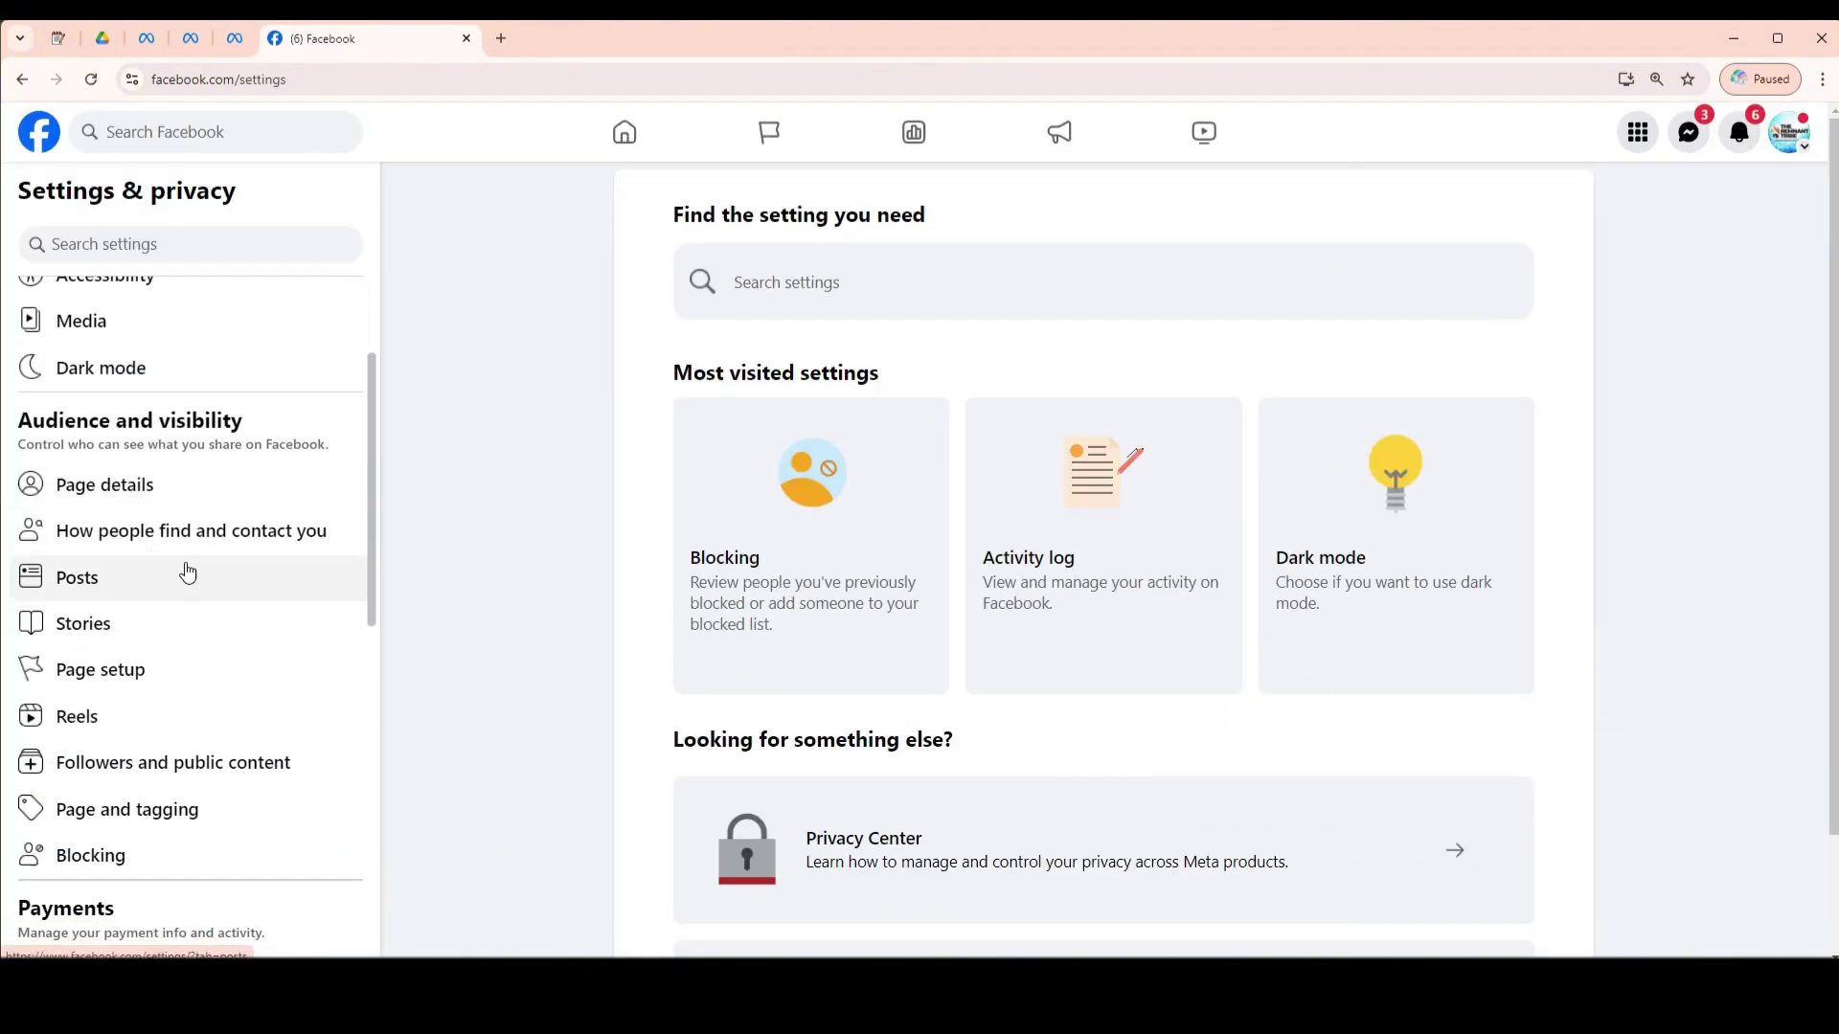
pyautogui.click(133, 673)
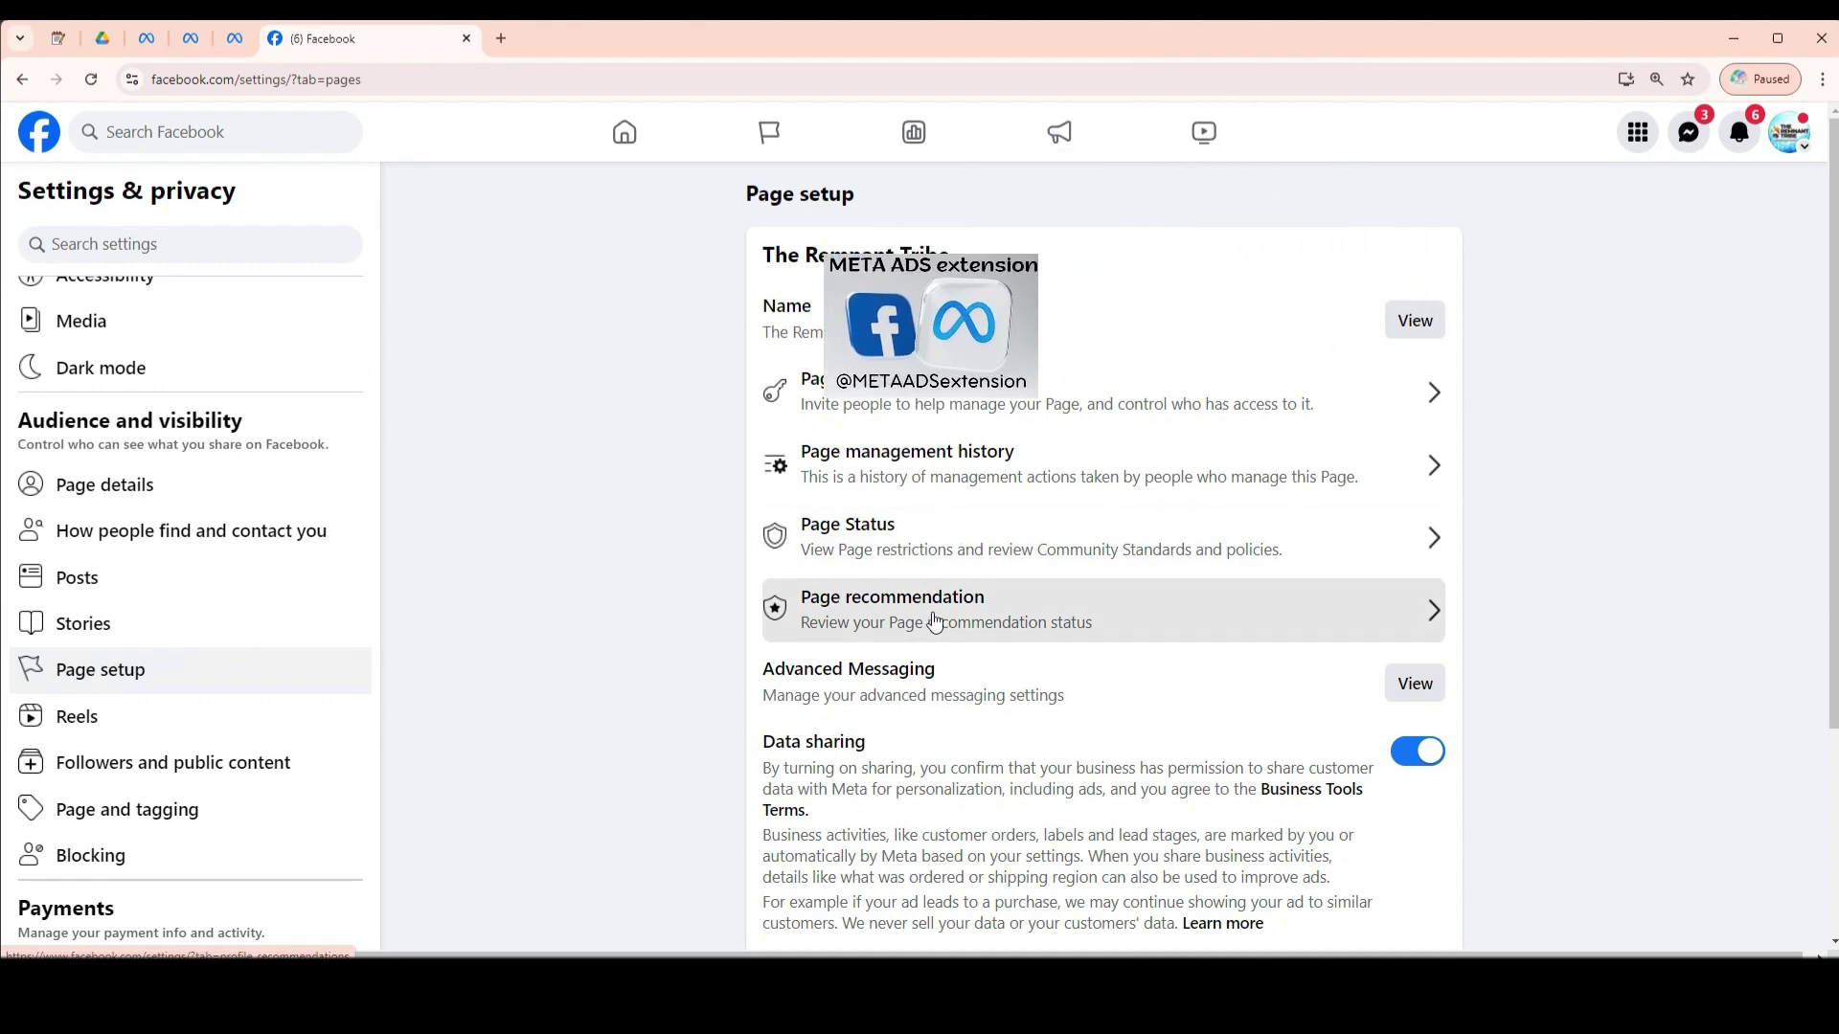
pyautogui.click(1024, 636)
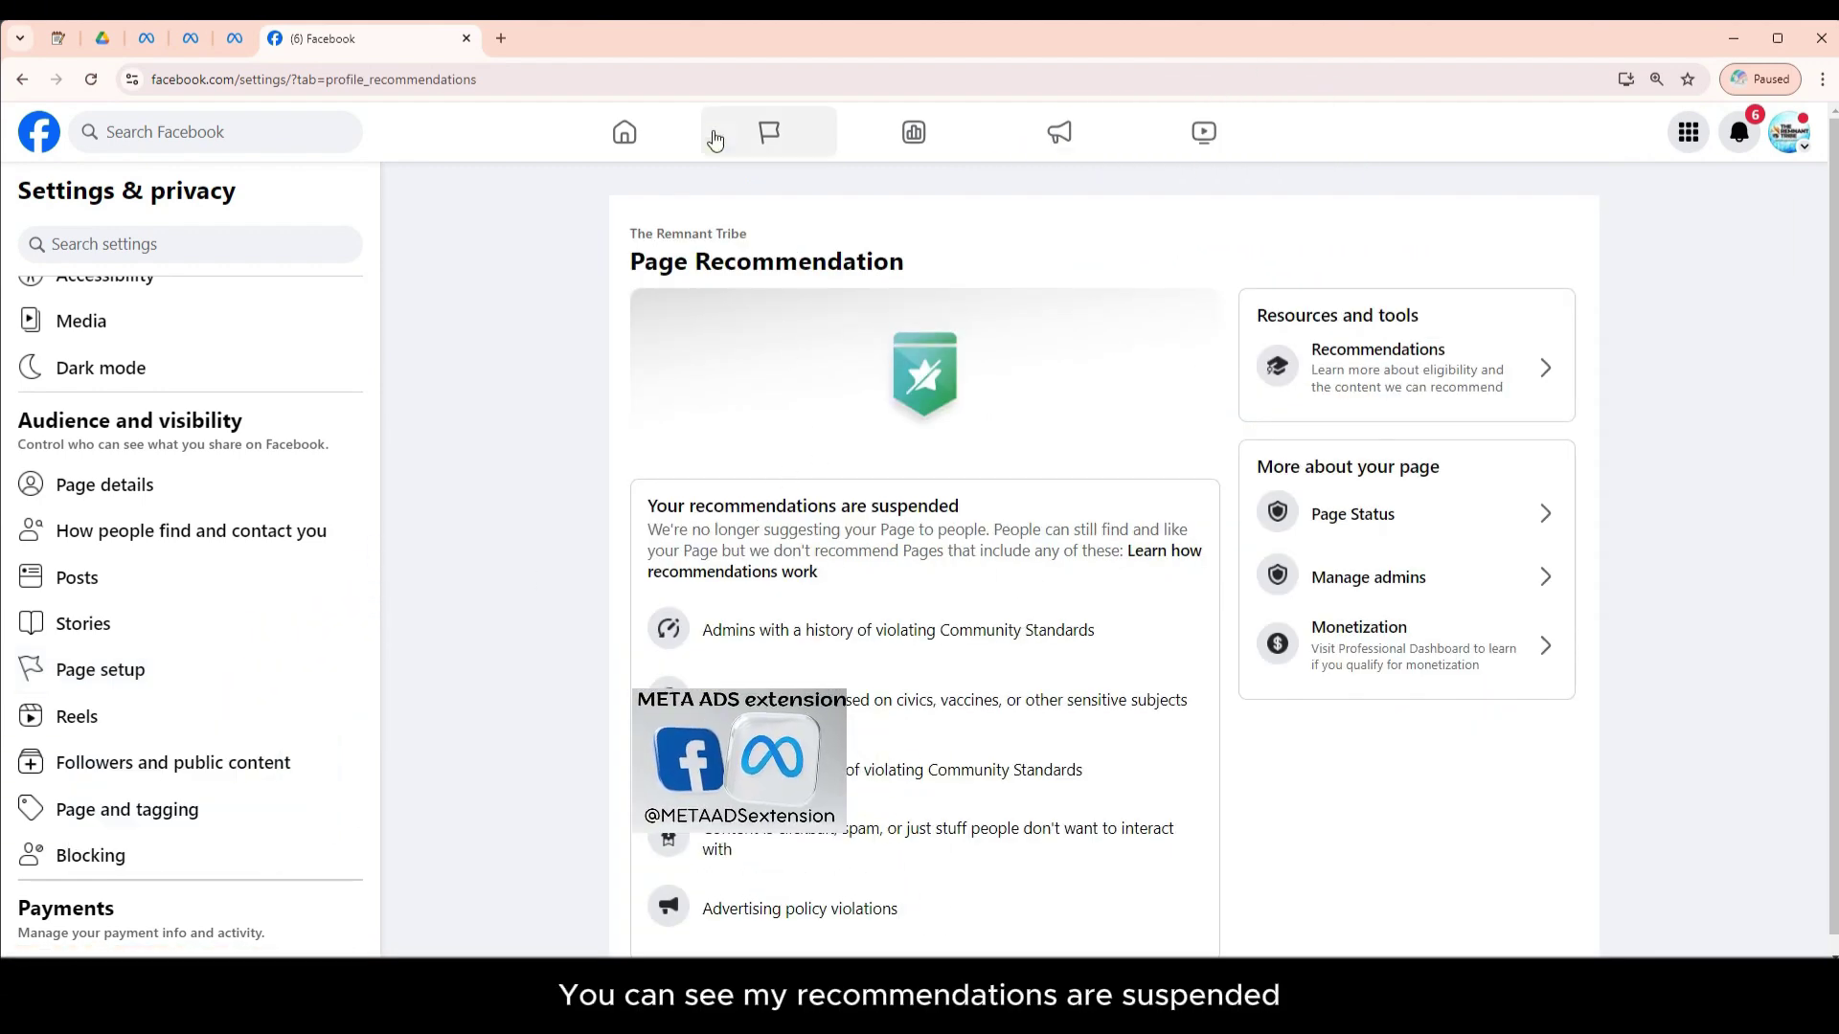
pyautogui.moveTo(624, 230); pyautogui.dragTo(943, 264)
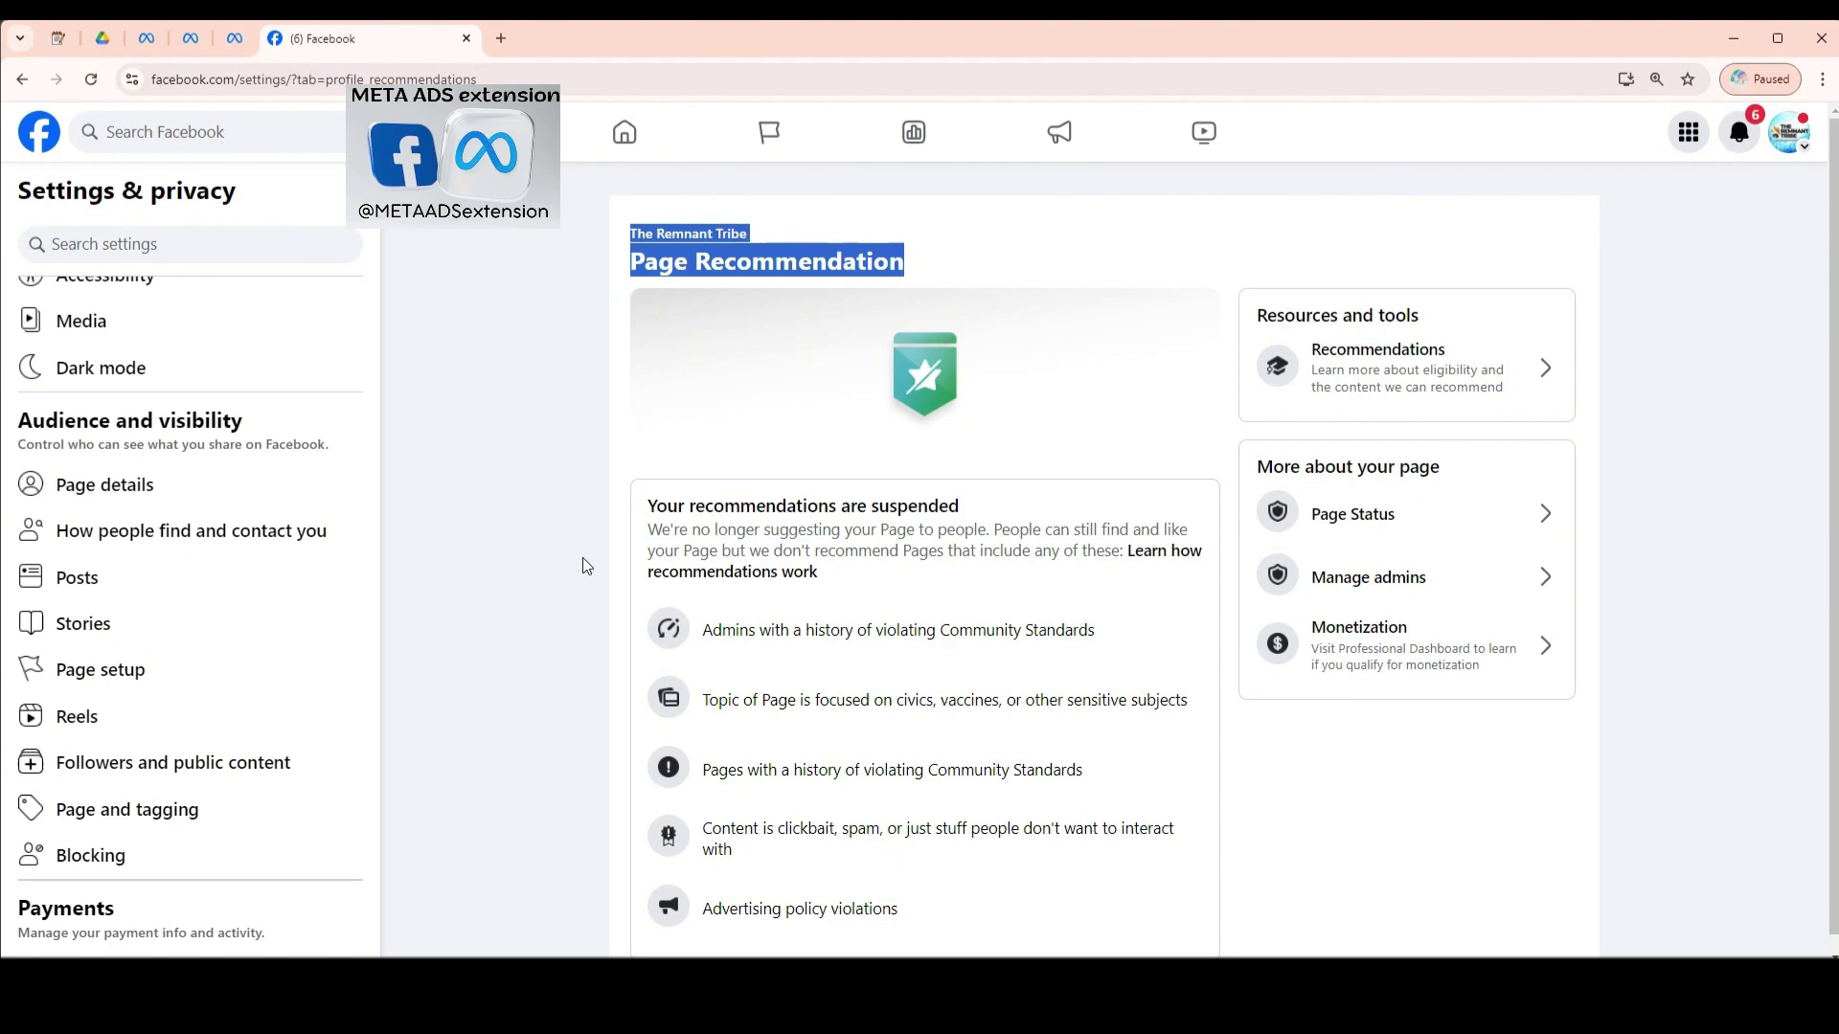
pyautogui.moveTo(650, 497)
pyautogui.mouseDown()
pyautogui.moveTo(843, 506)
pyautogui.moveTo(1004, 551)
pyautogui.mouseUp()
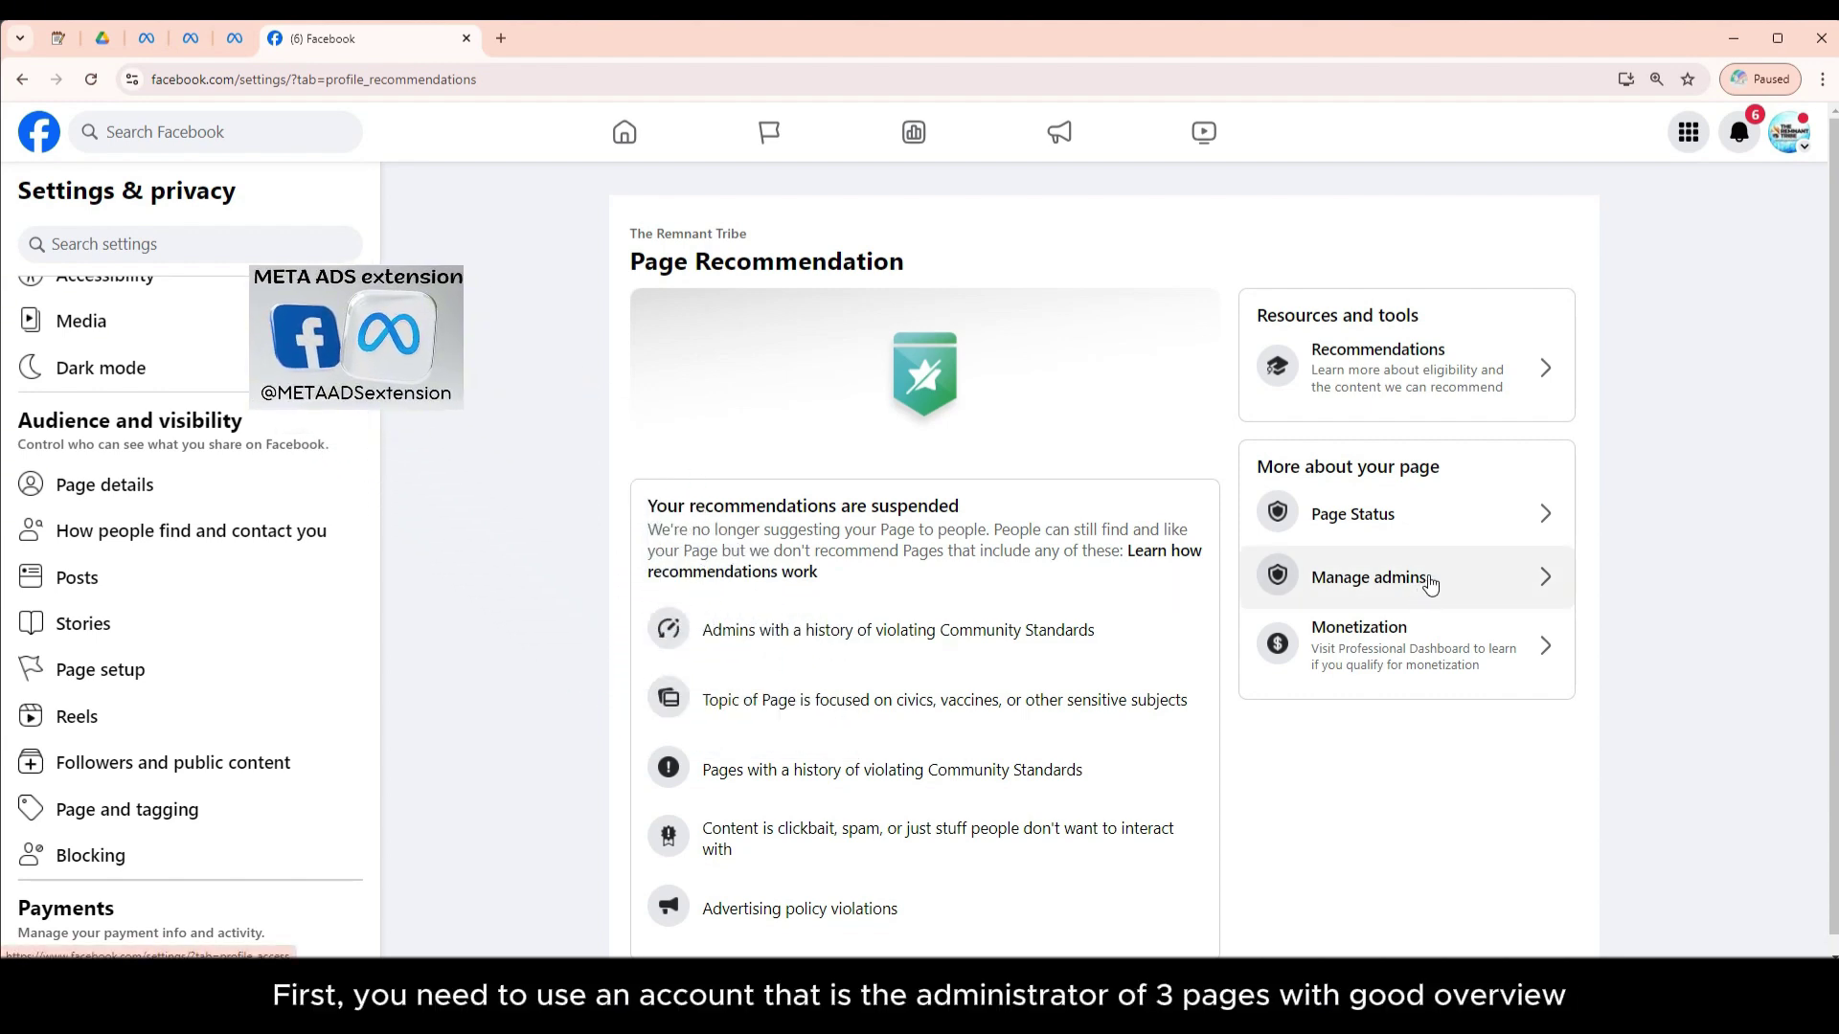
# Show all profiles and highlight Greaz spearfishing's Recommendable status
pyautogui.click(1787, 134)
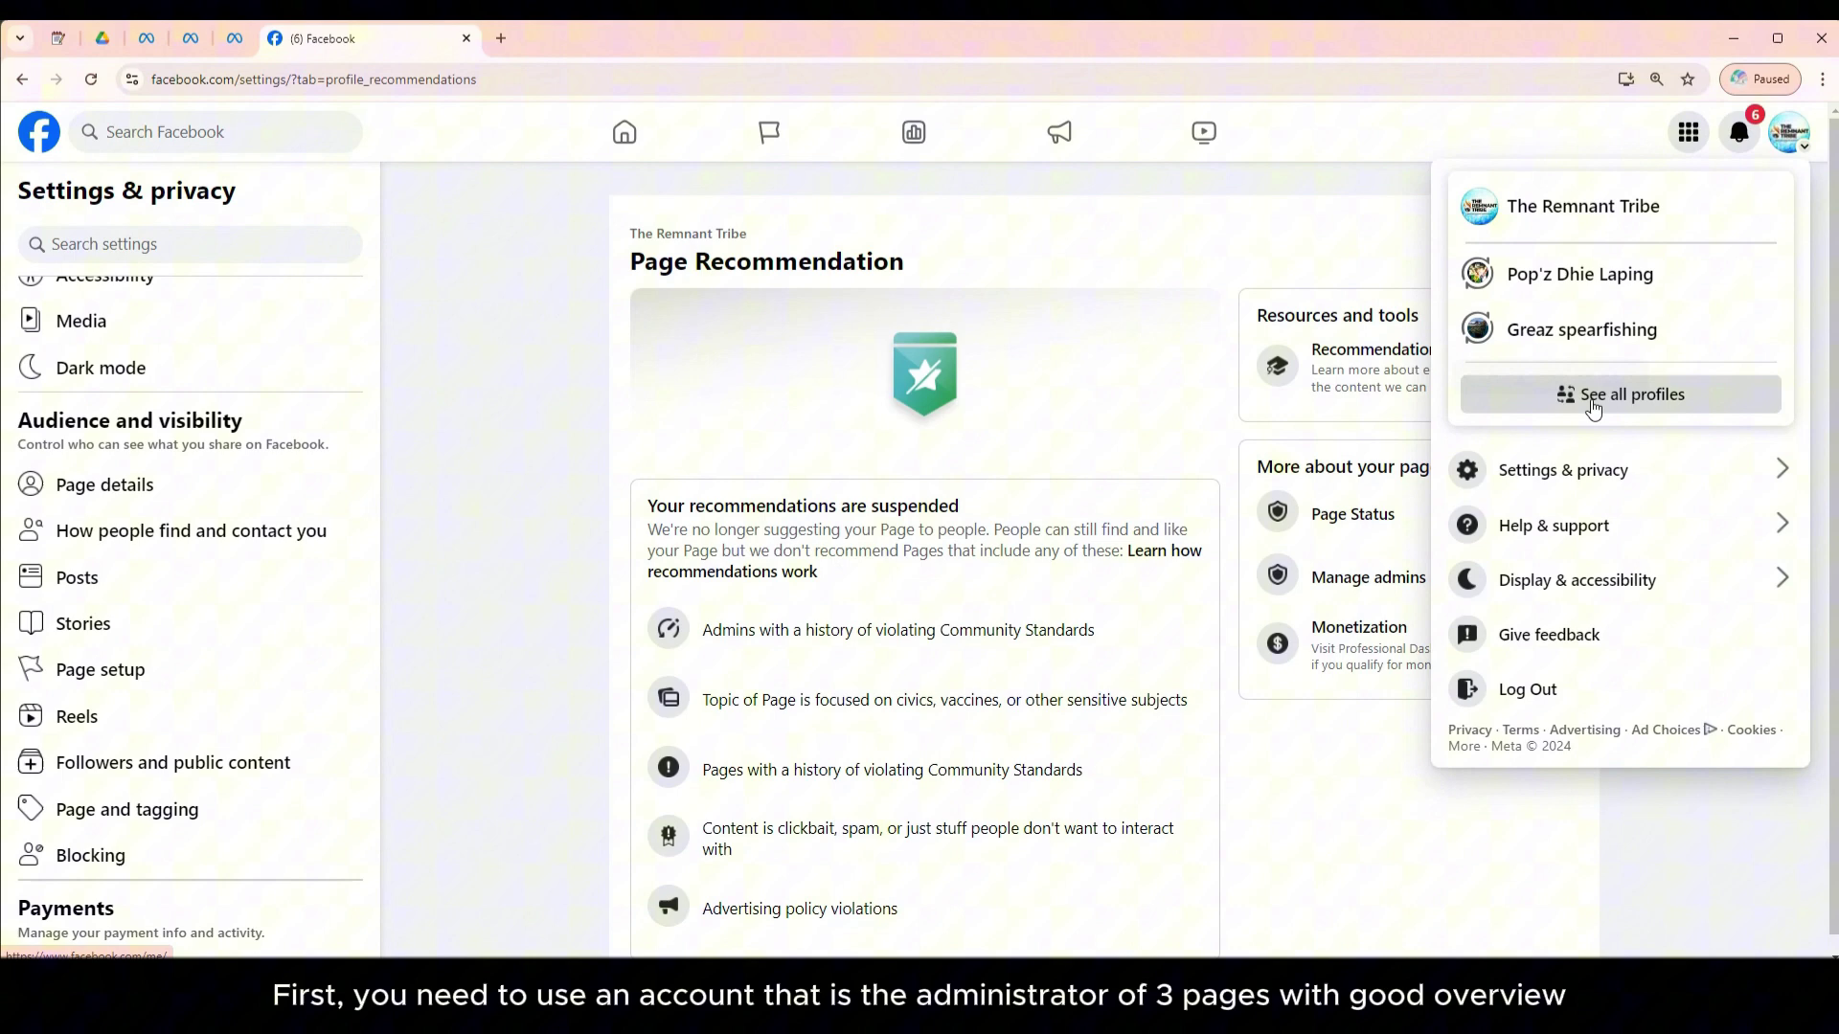
pyautogui.click(1594, 408)
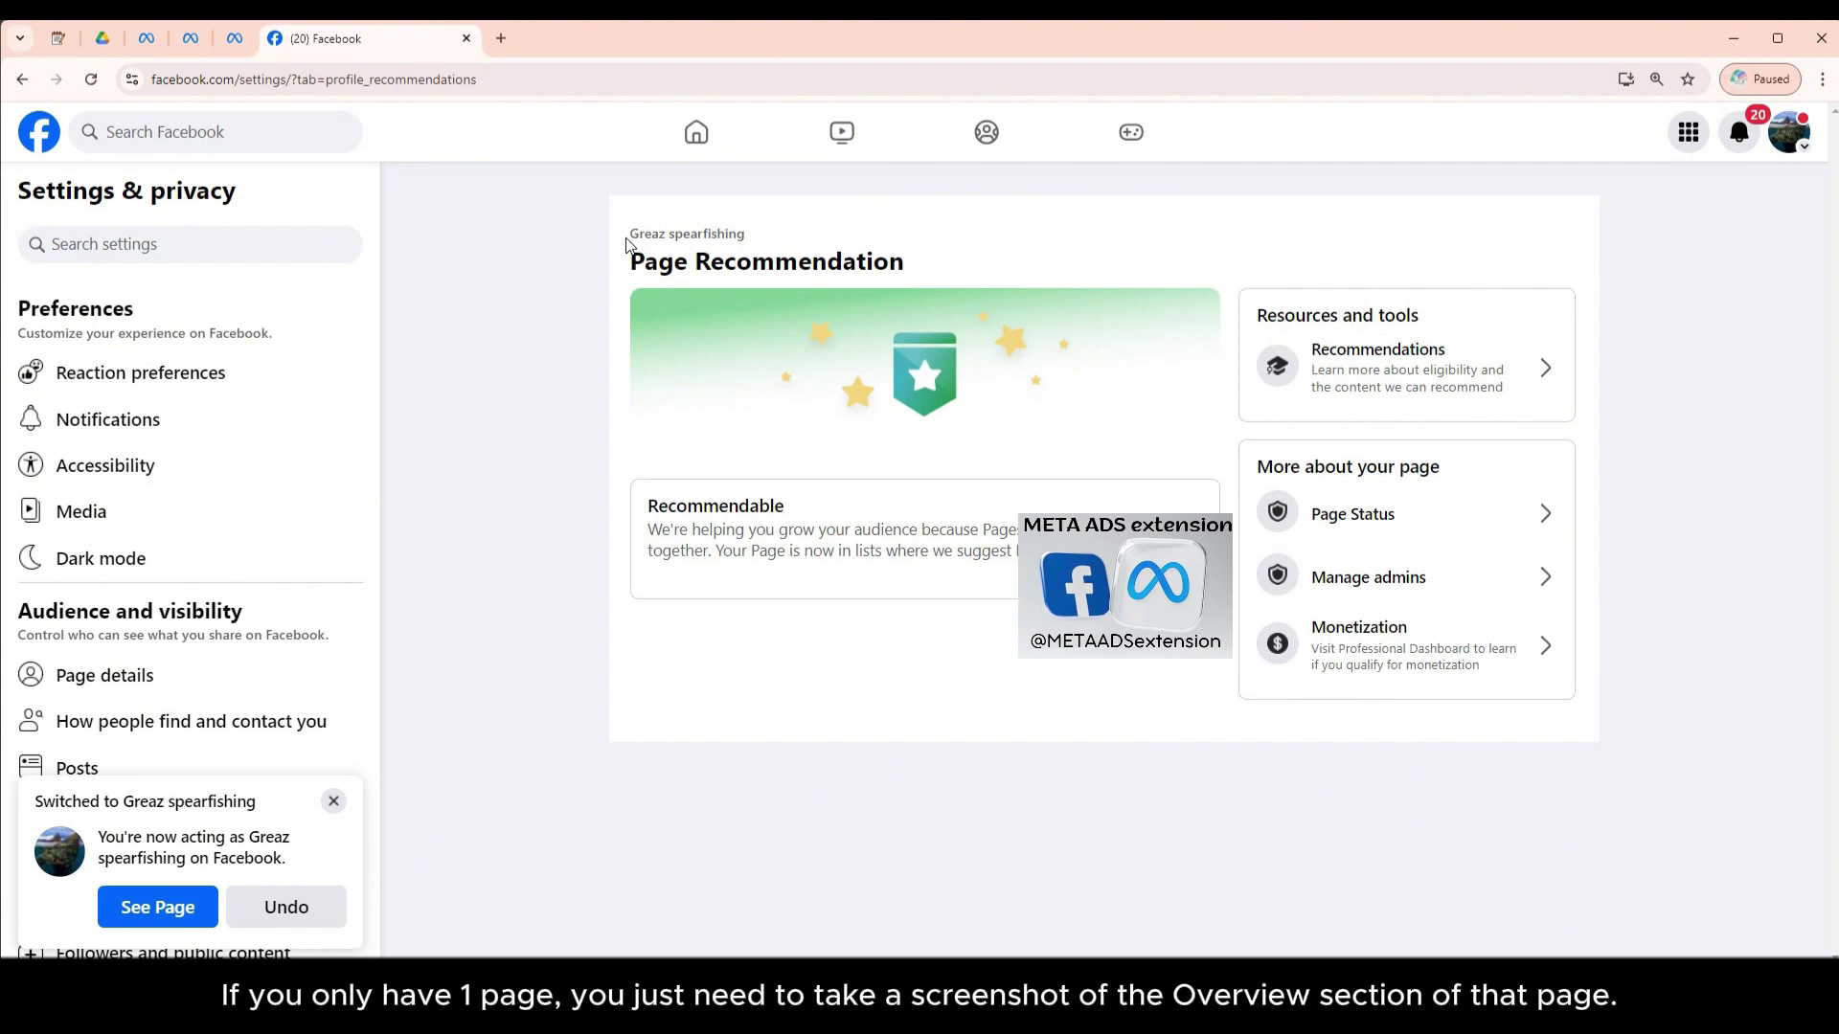
pyautogui.moveTo(627, 245)
pyautogui.mouseDown()
pyautogui.moveTo(977, 460)
pyautogui.moveTo(1043, 573)
pyautogui.mouseUp()
pyautogui.click(759, 639)
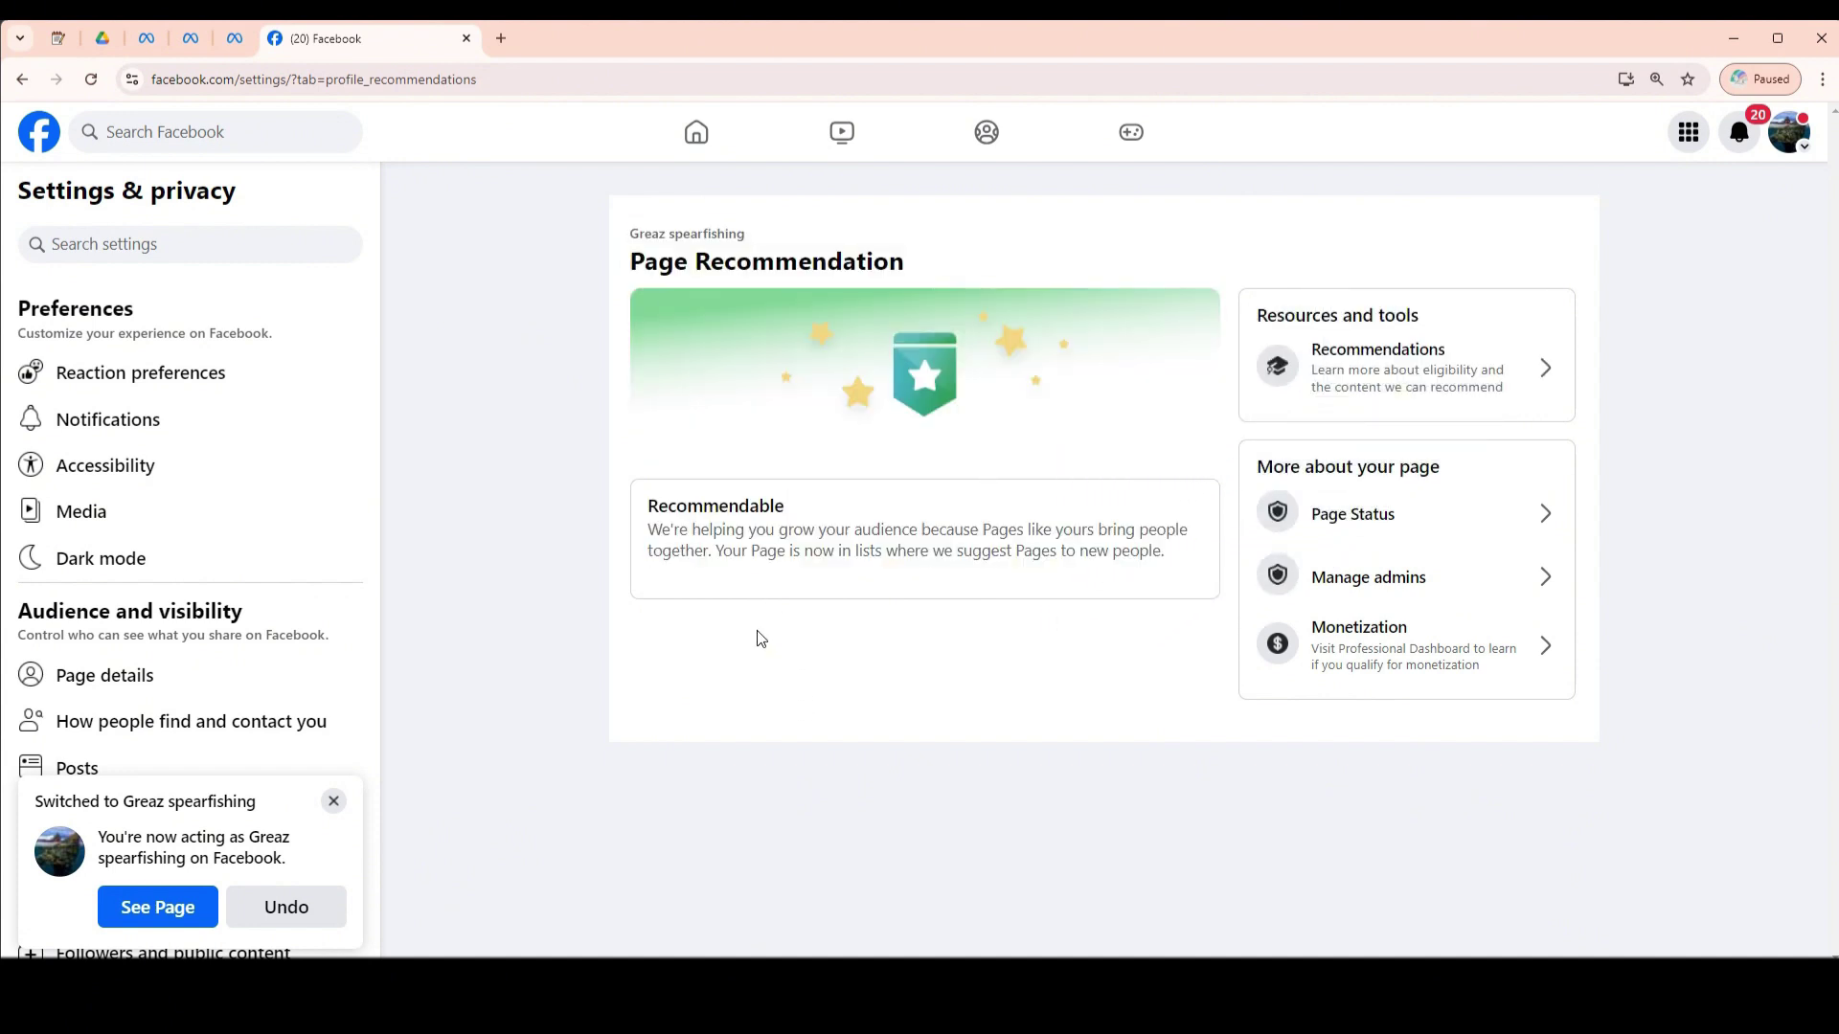
# Switch to the Greaz spearfishing page and dismiss its page-updated notice
pyautogui.click(1785, 146)
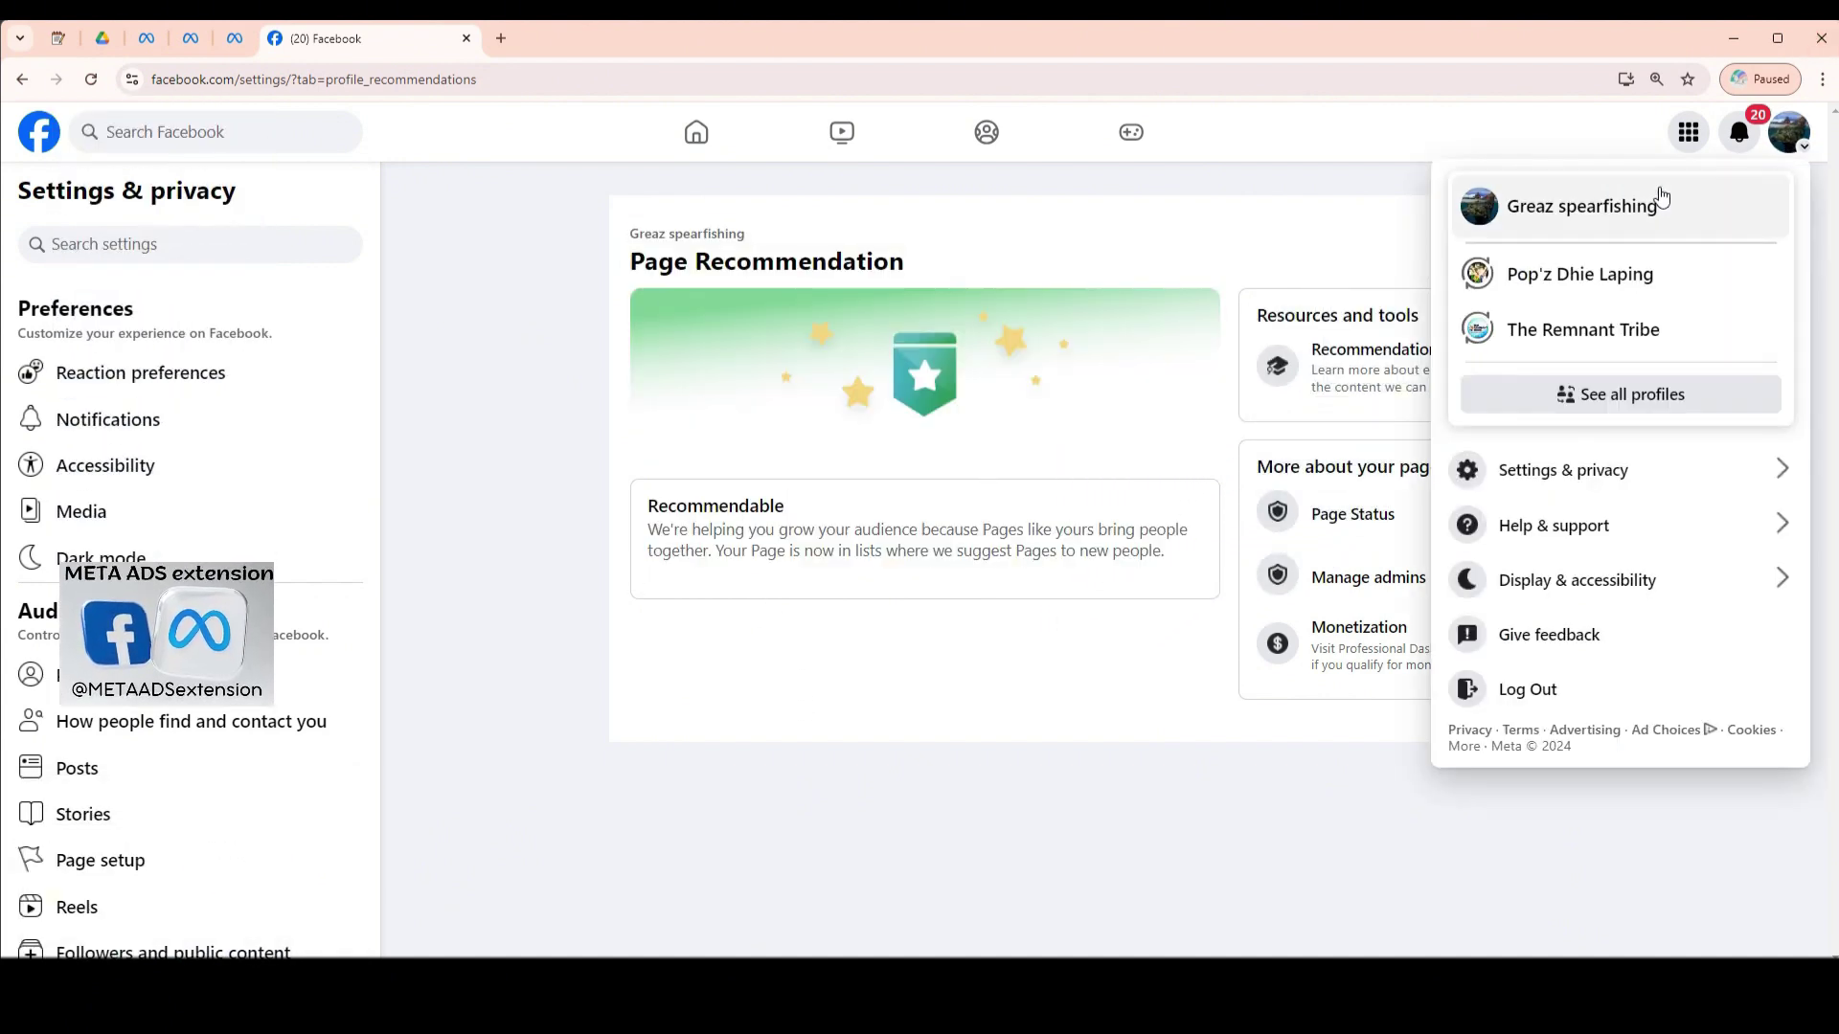
pyautogui.click(1657, 196)
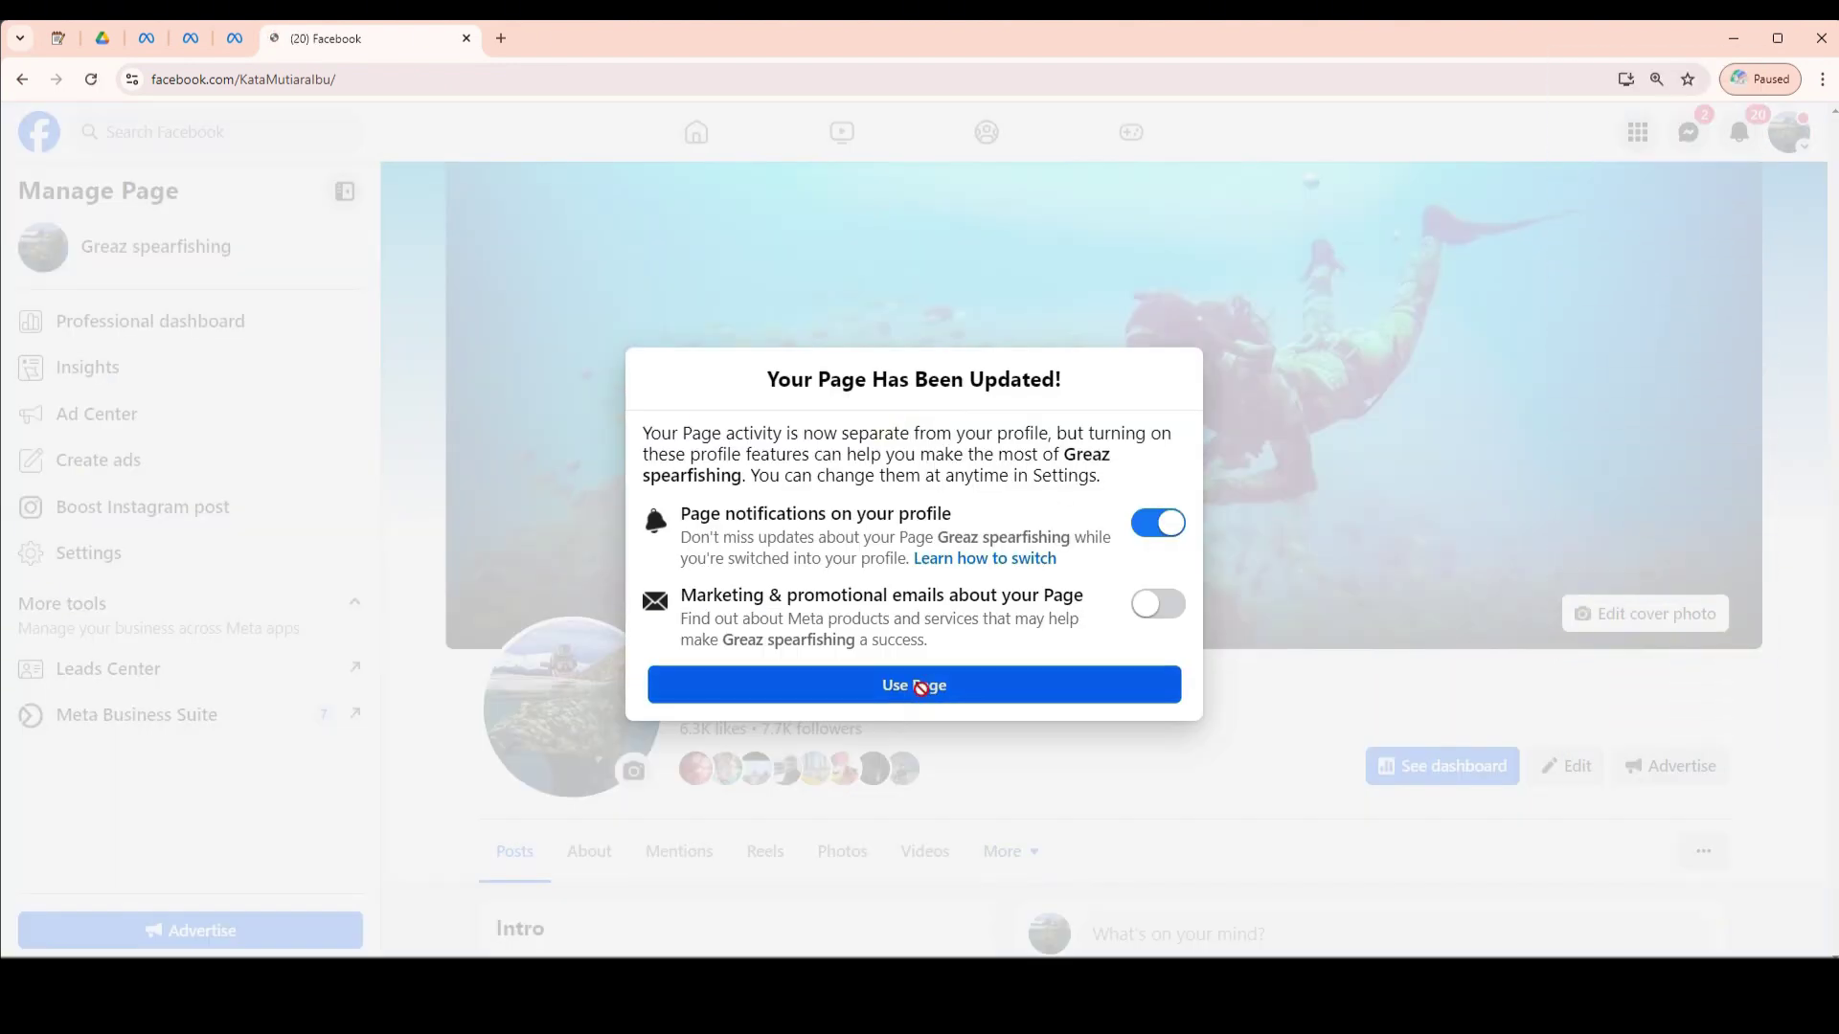
pyautogui.press('Escape')
# Scroll down through Greaz spearfishing's posts
pyautogui.scroll(-7, 952, 575)
pyautogui.scroll(-2, 1150, 584)
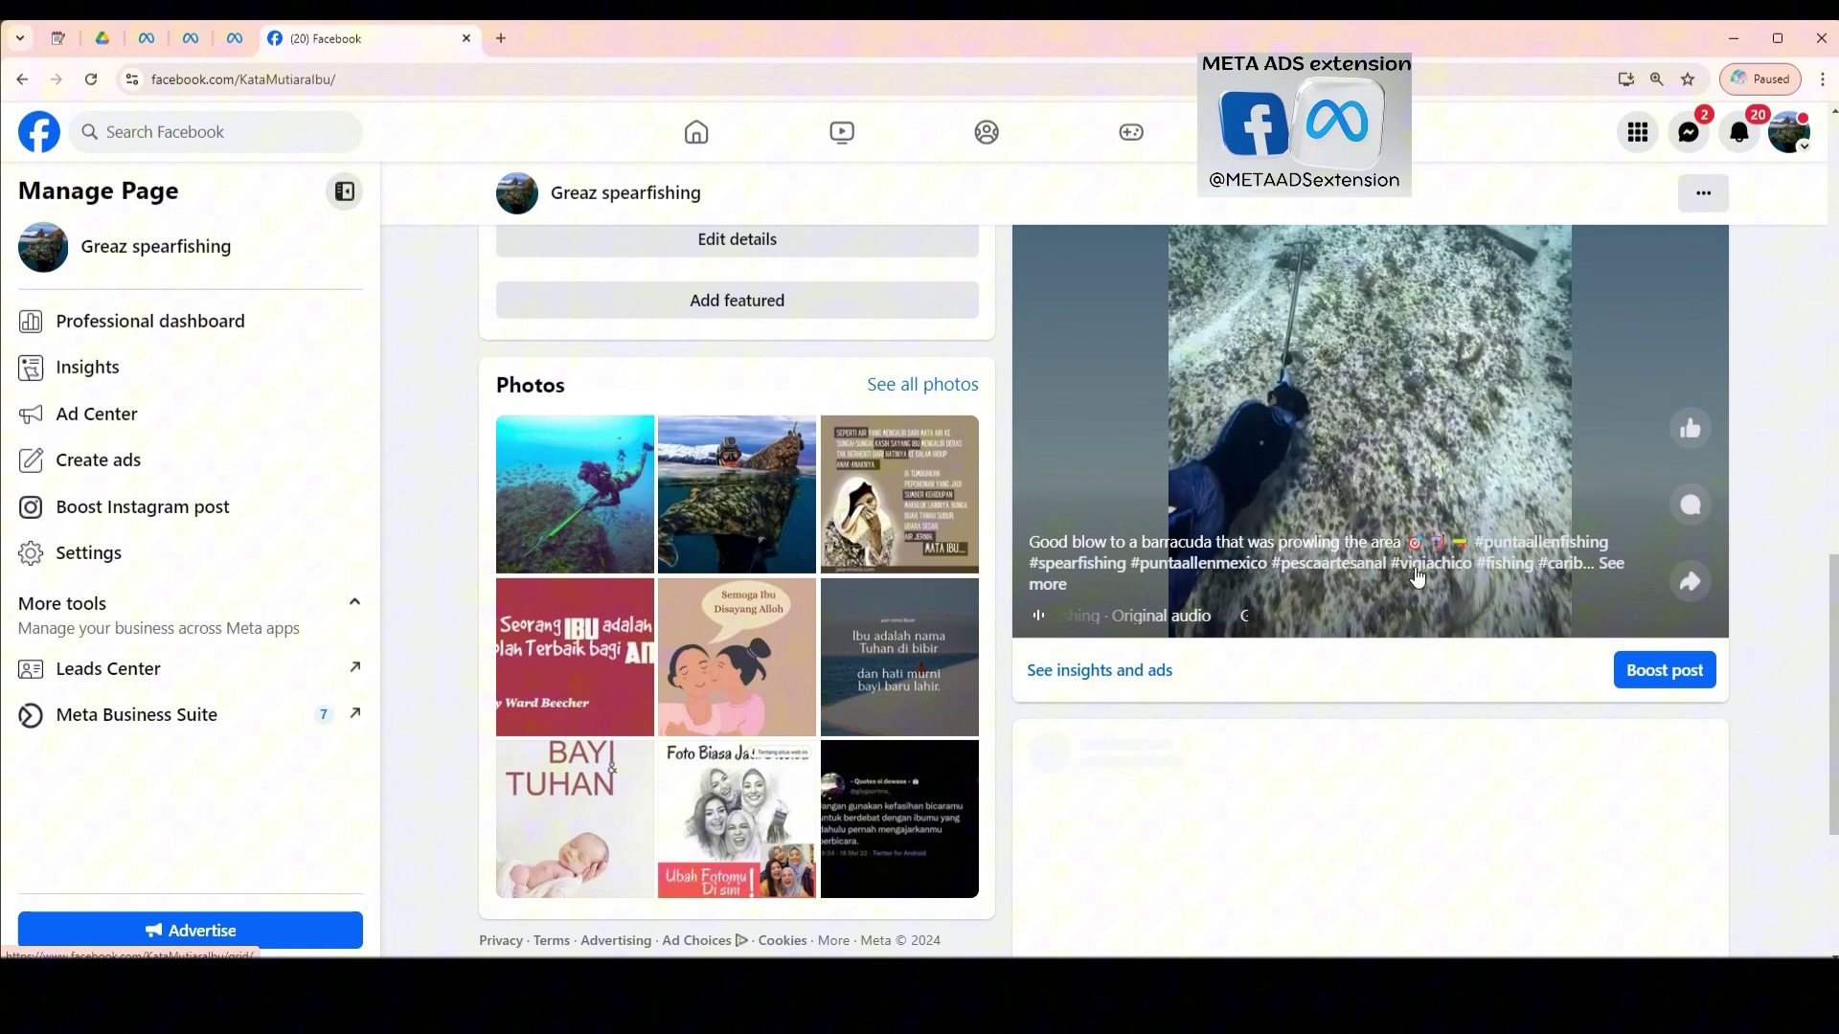
pyautogui.scroll(-5, 1451, 587)
pyautogui.scroll(-5, 1389, 587)
pyautogui.scroll(-5, 1293, 587)
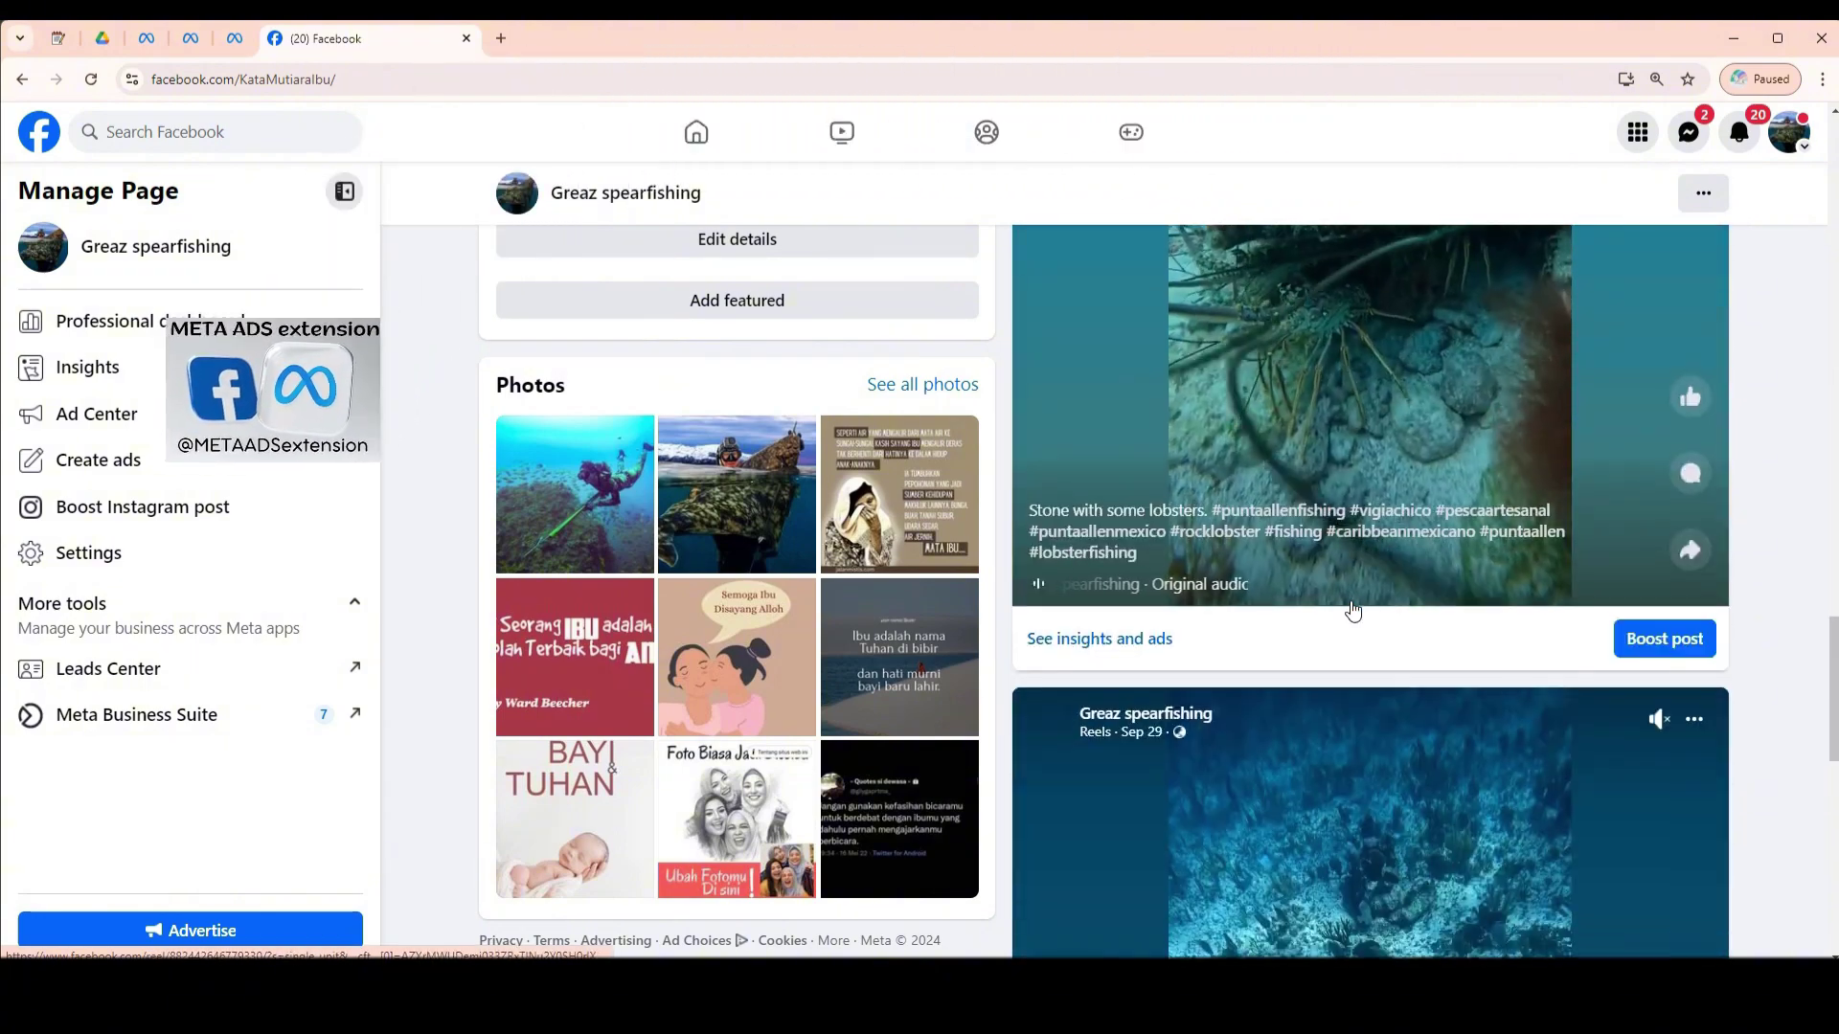
pyautogui.scroll(-5, 1176, 587)
pyautogui.scroll(-5, 1245, 565)
pyautogui.scroll(-5, 1322, 613)
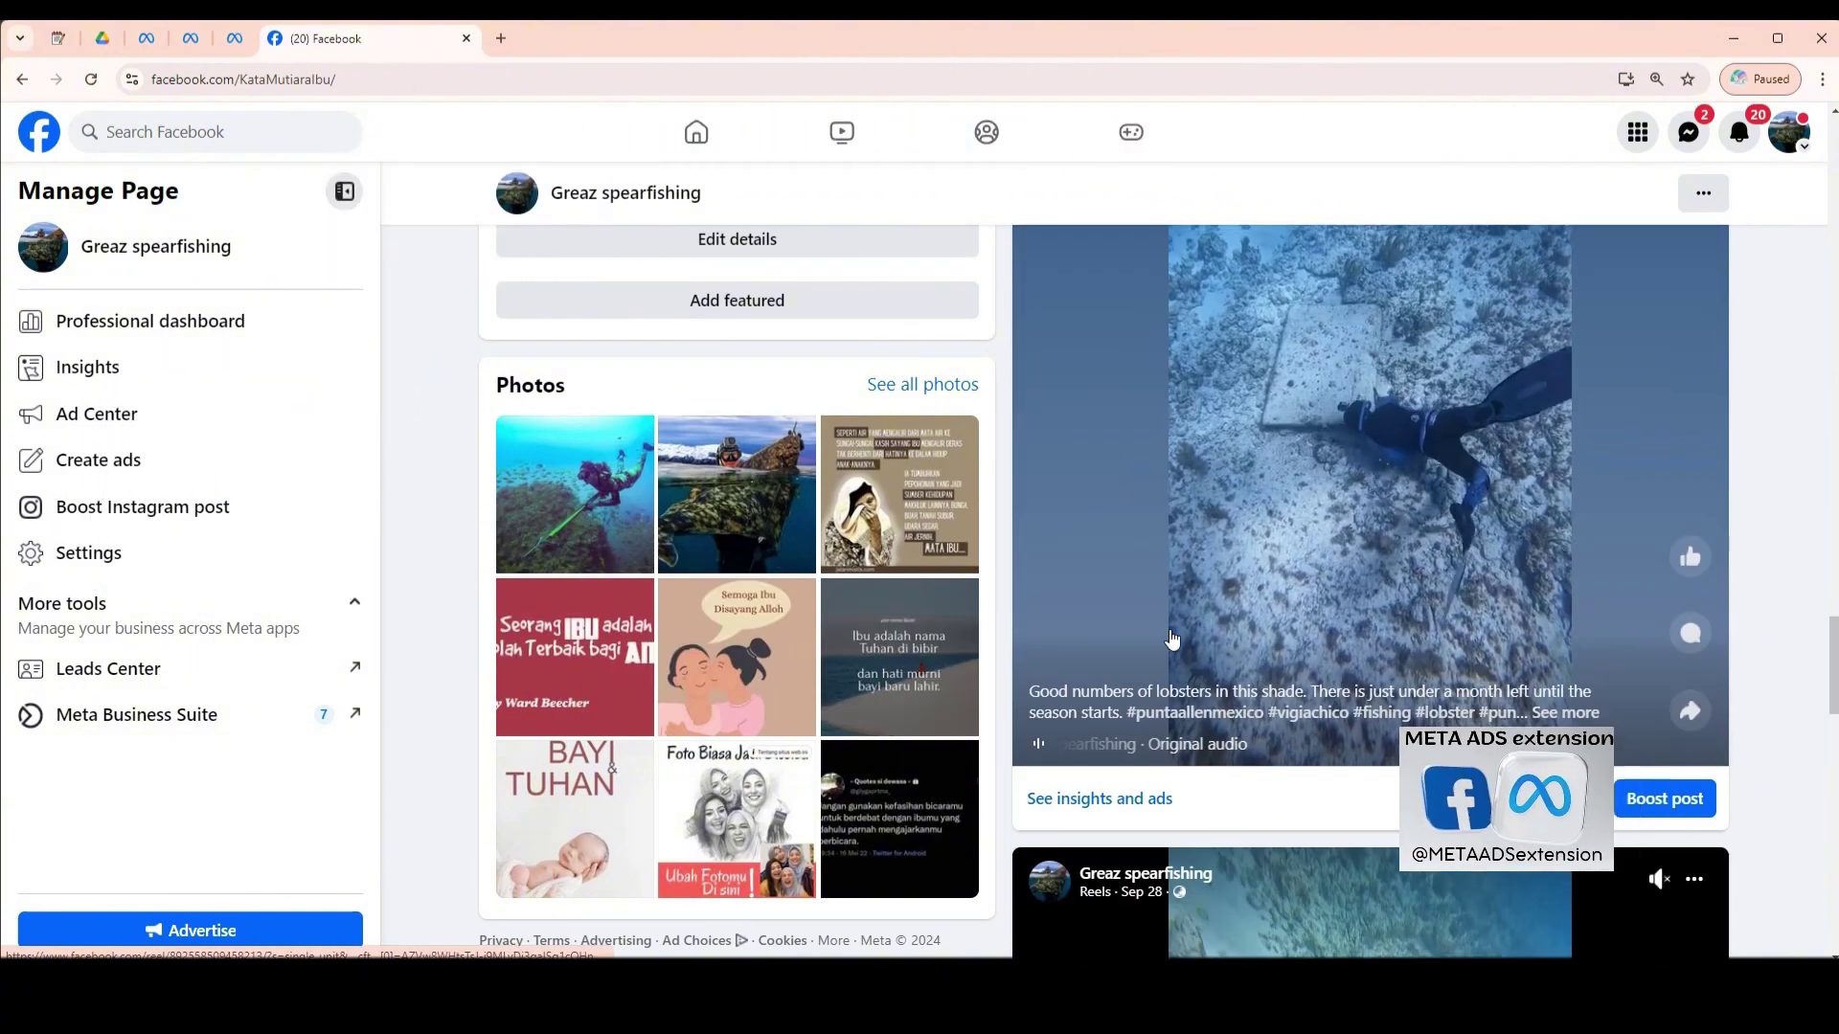
pyautogui.scroll(-4, 1418, 584)
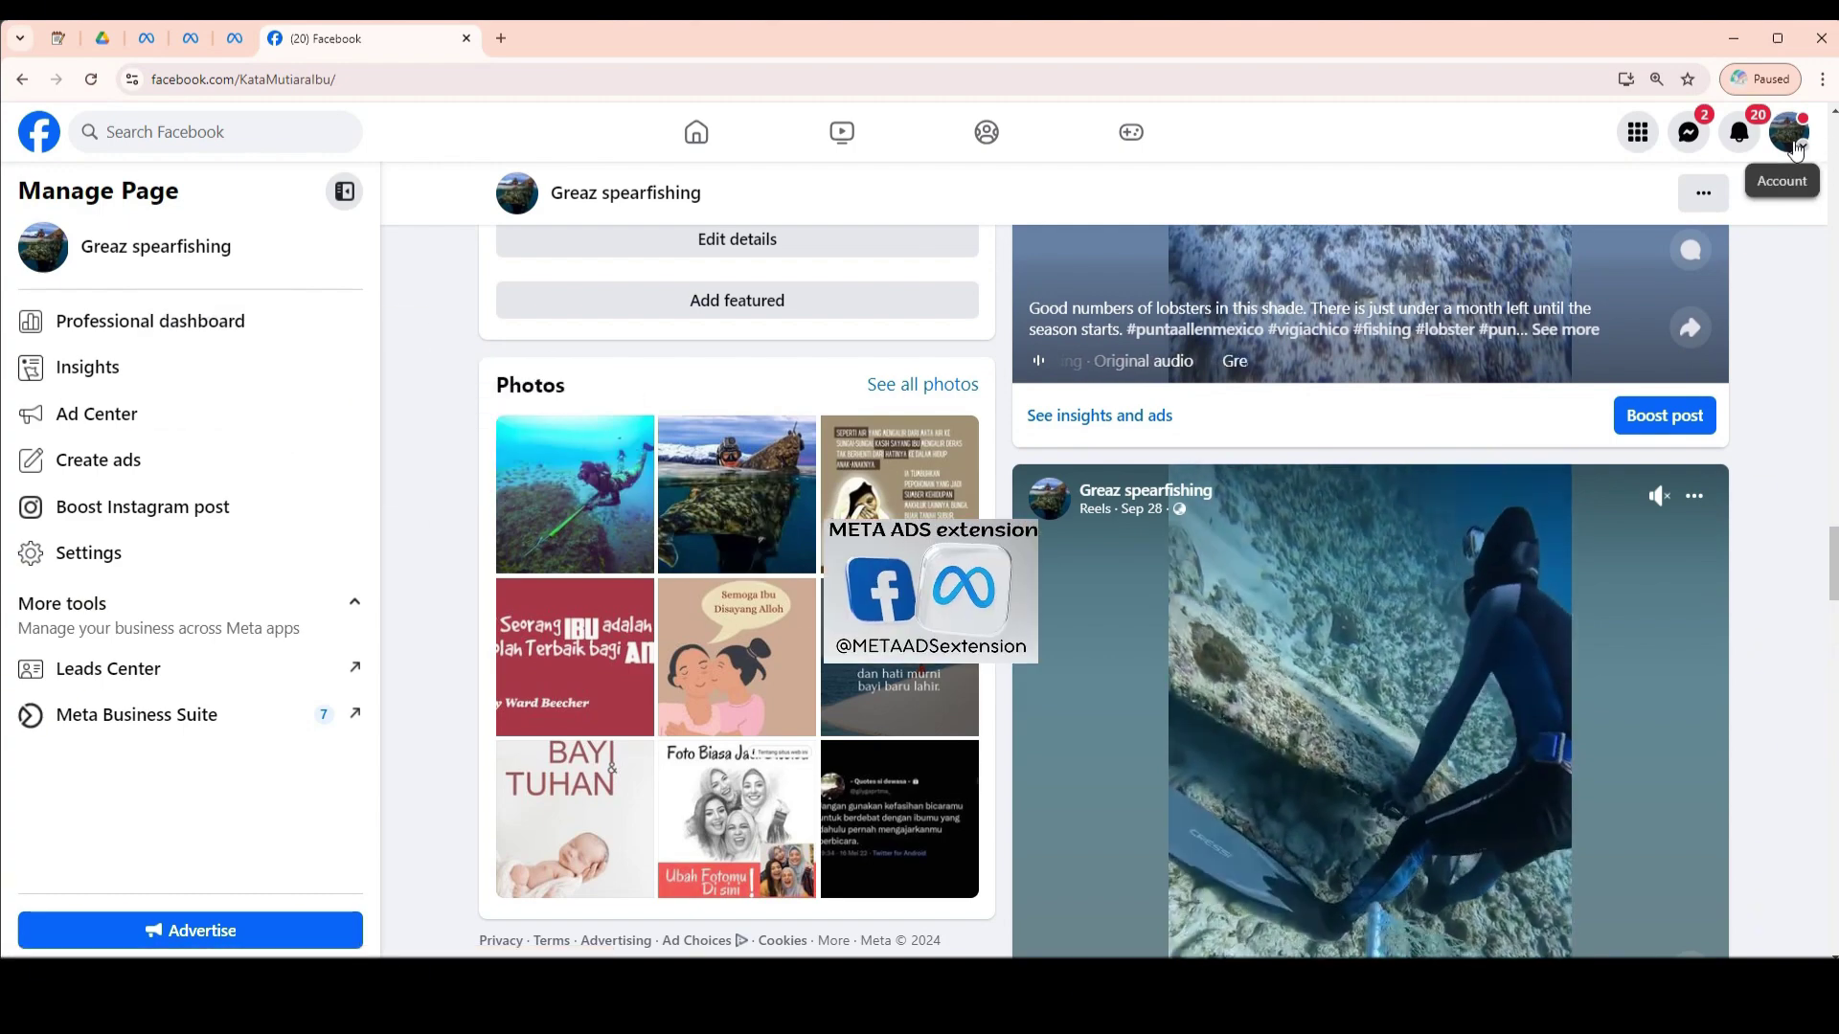
pyautogui.click(1789, 132)
# Switch via the personal profile to acting as The Remnant Tribe and highlight its title
pyautogui.click(1529, 282)
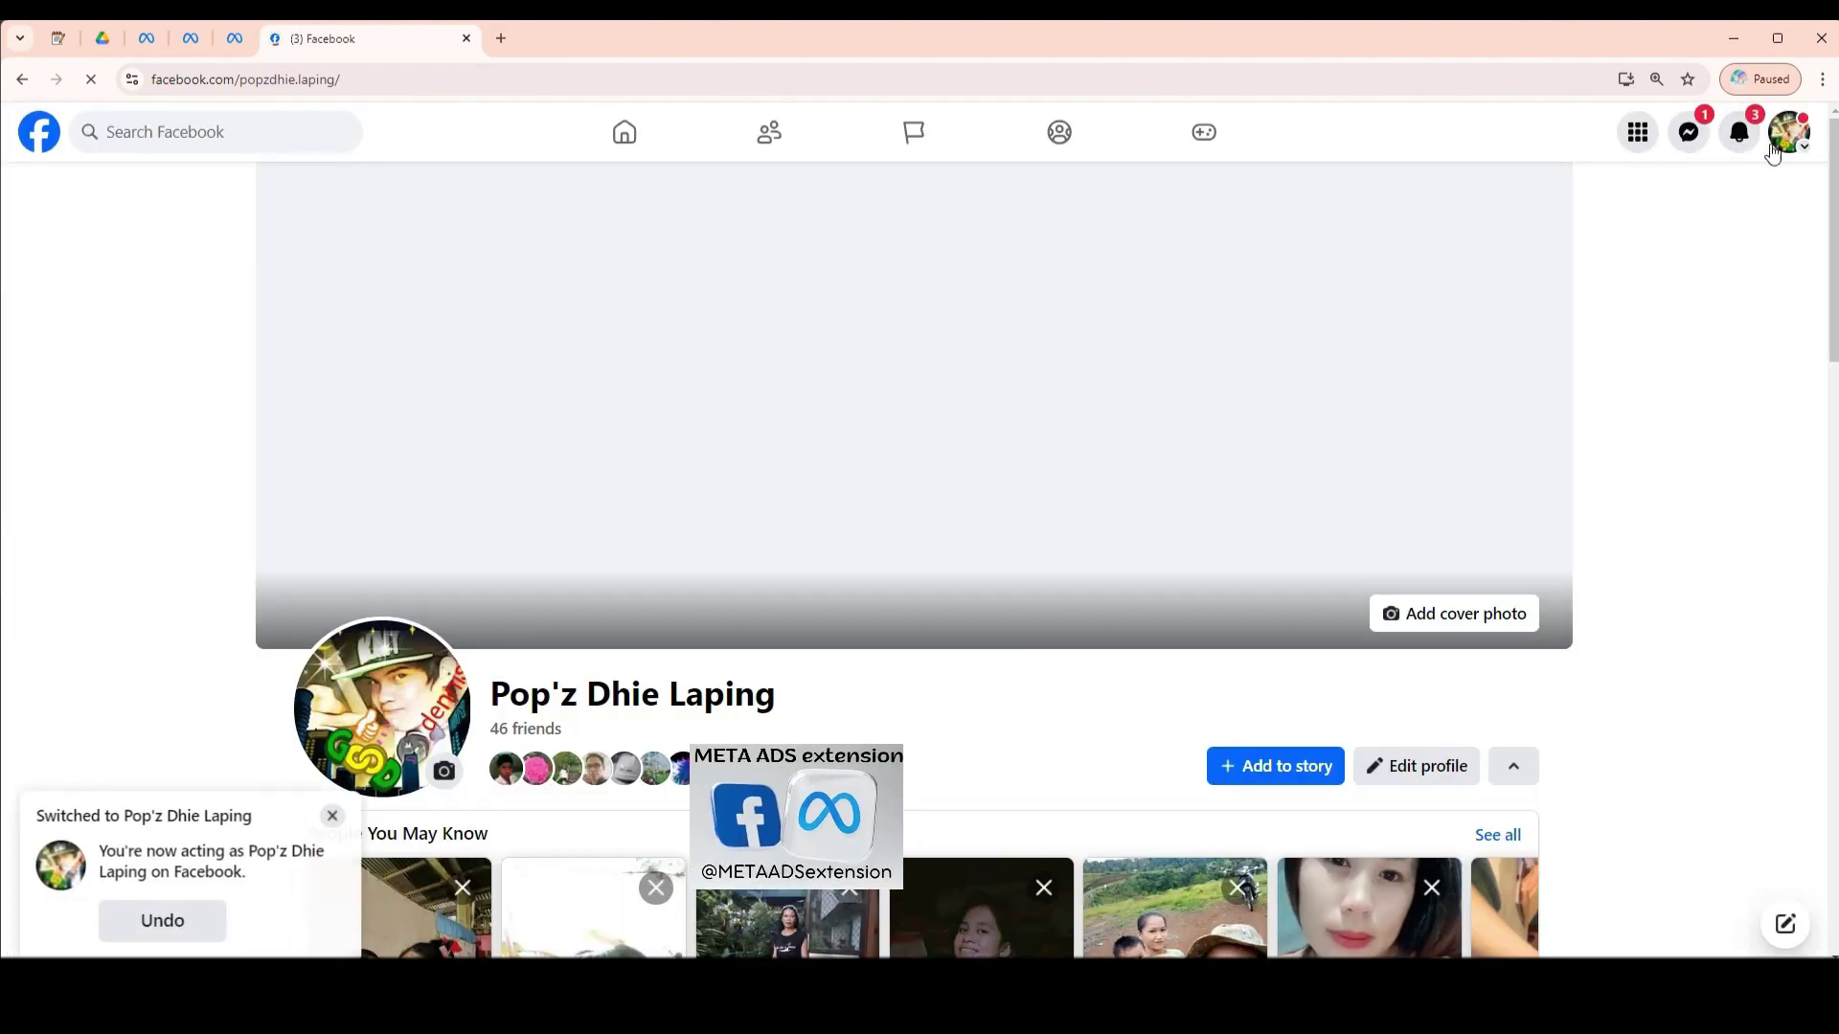
pyautogui.click(1789, 133)
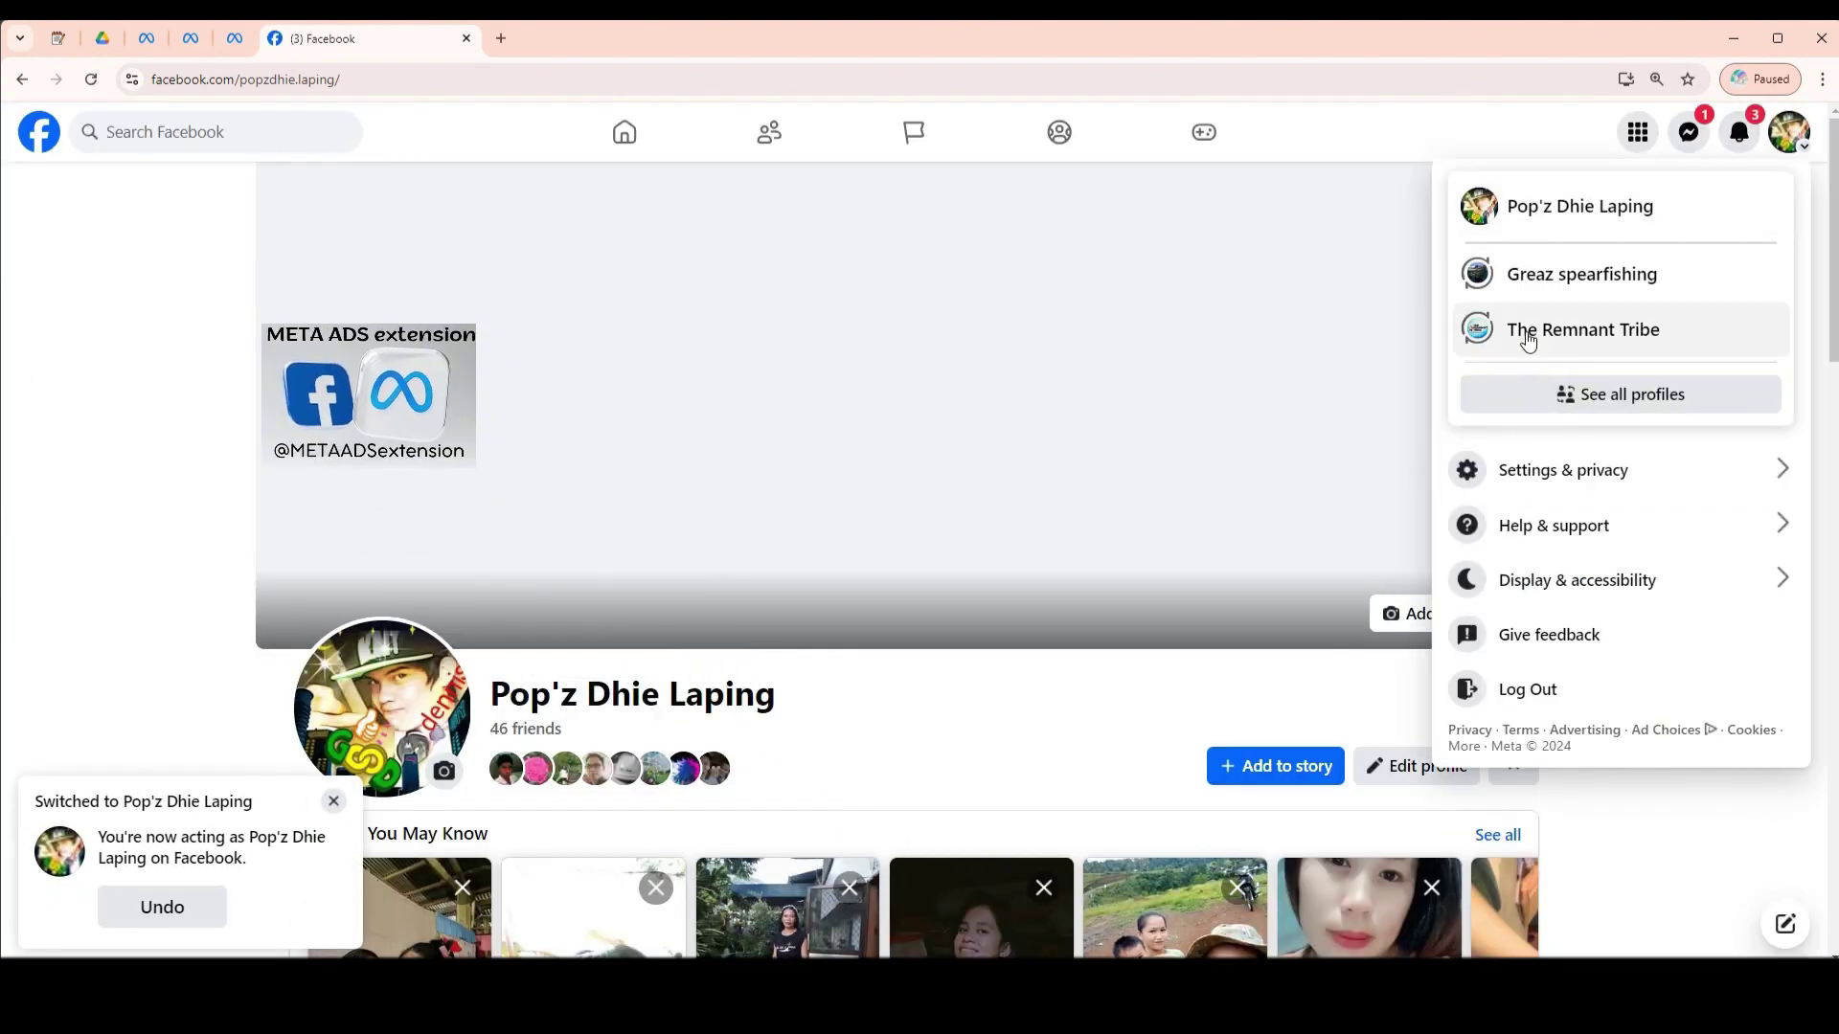
pyautogui.click(1541, 335)
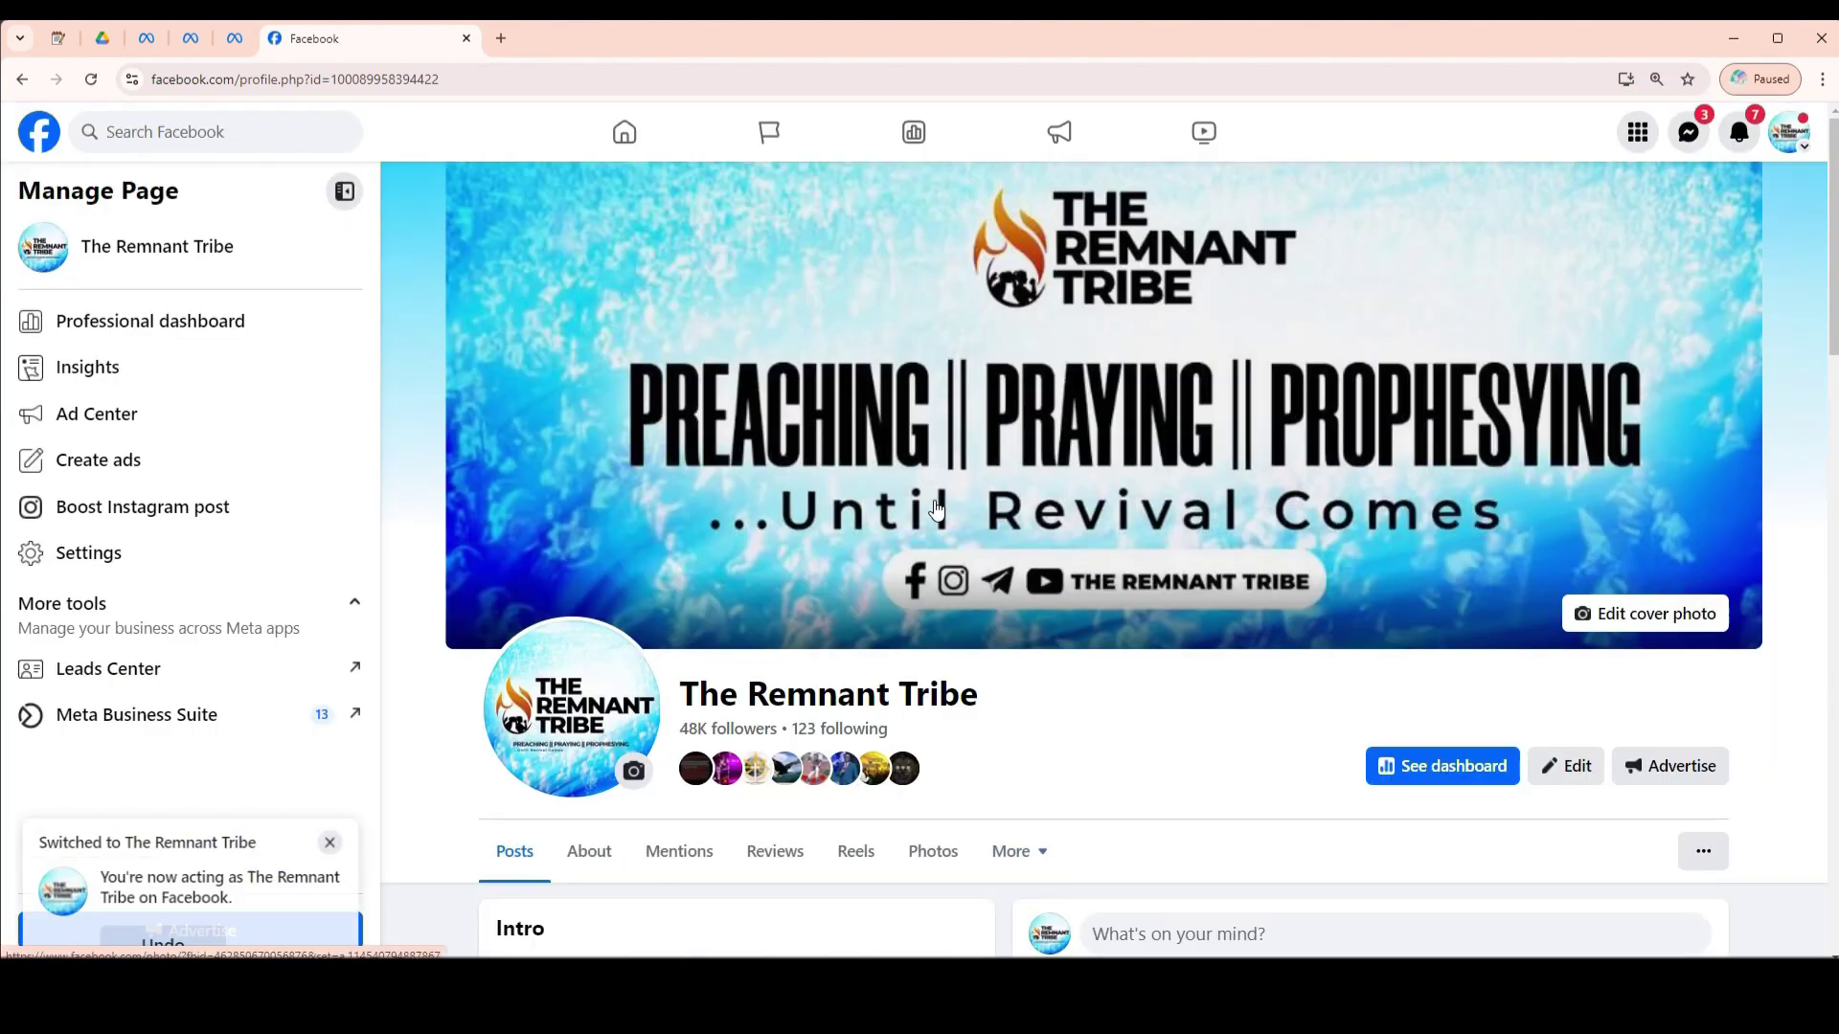
pyautogui.moveTo(682, 689); pyautogui.dragTo(1088, 744)
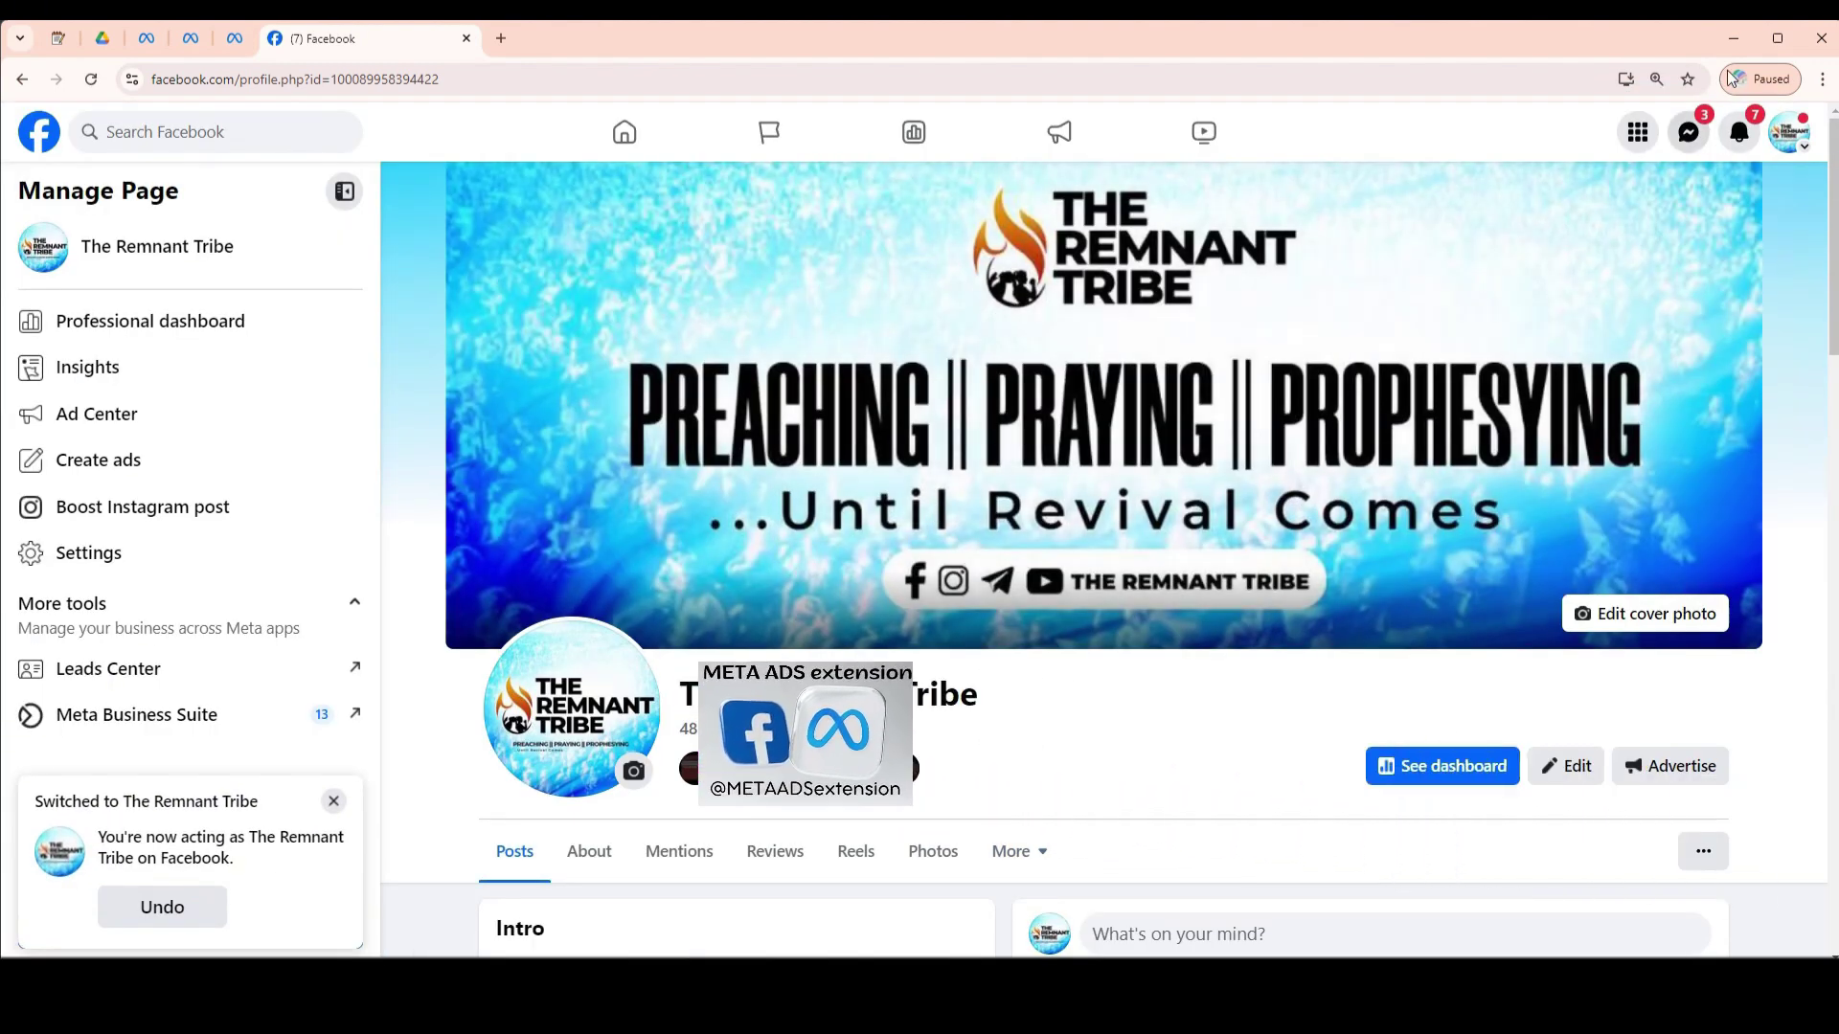
# Show the full profiles and pages list, then go to the Business Suite Insights tab
pyautogui.click(1780, 152)
pyautogui.click(1616, 393)
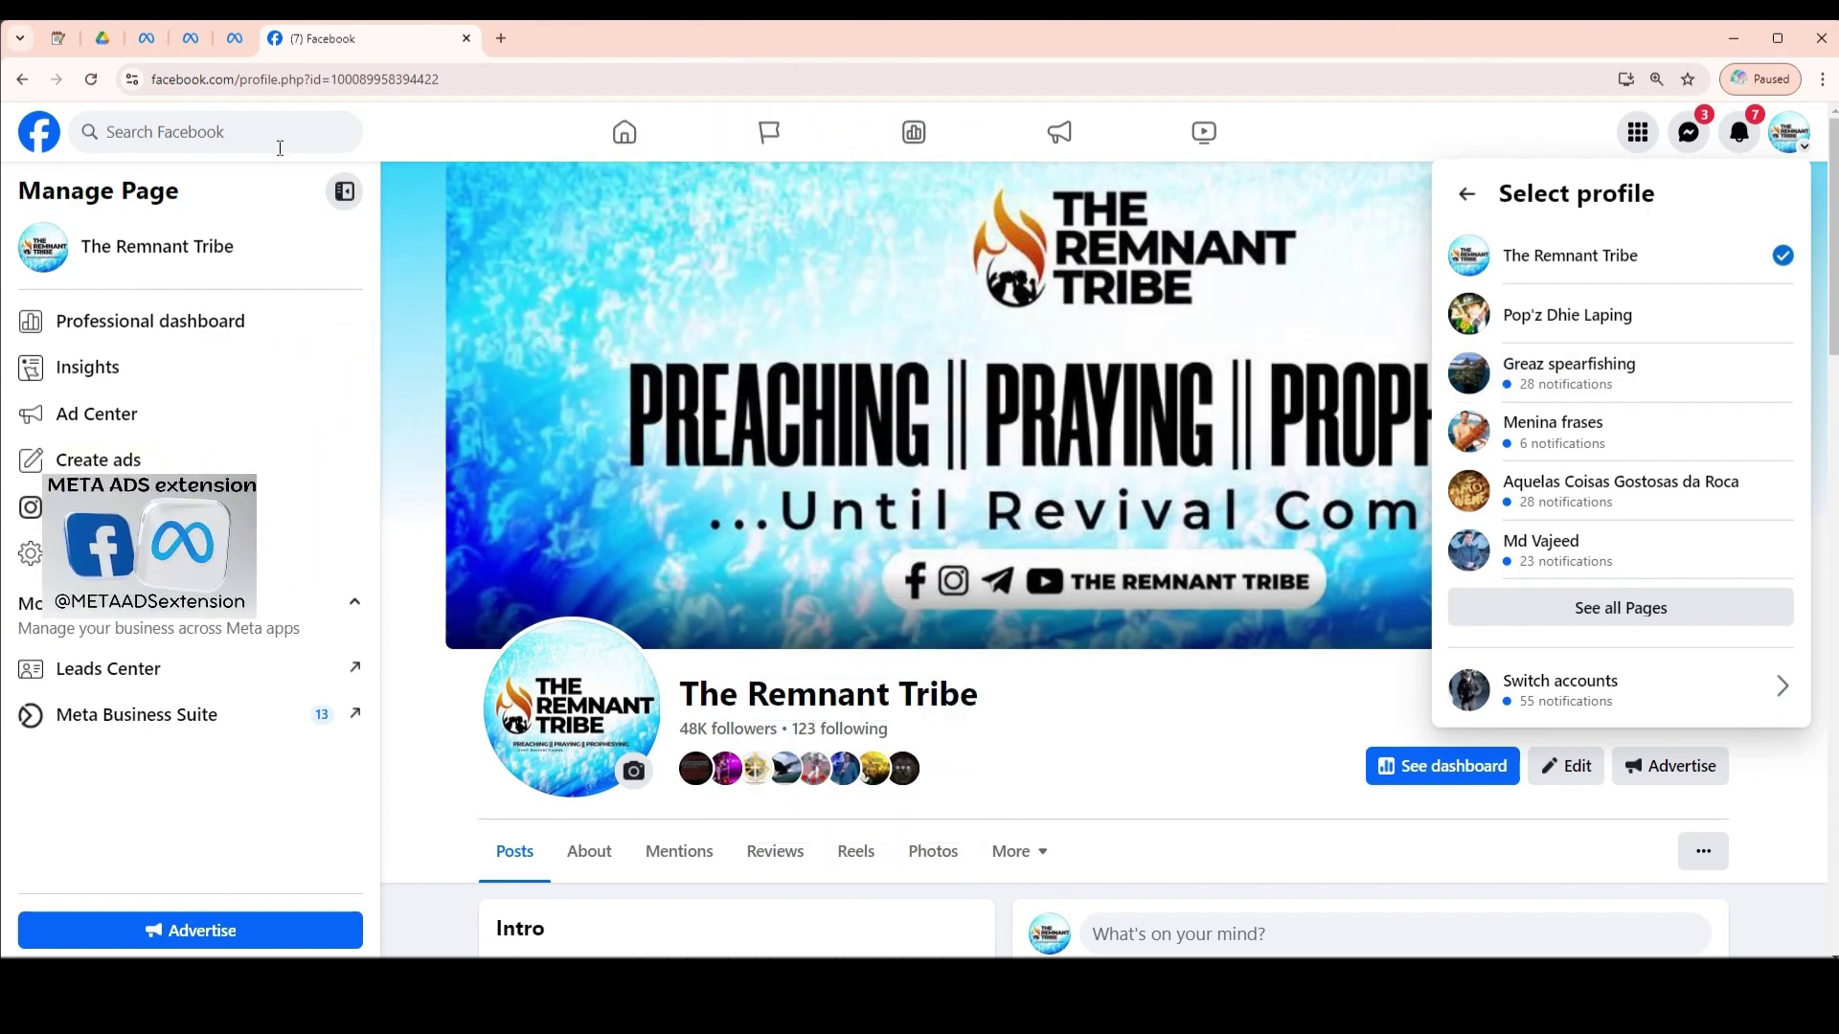
pyautogui.click(143, 43)
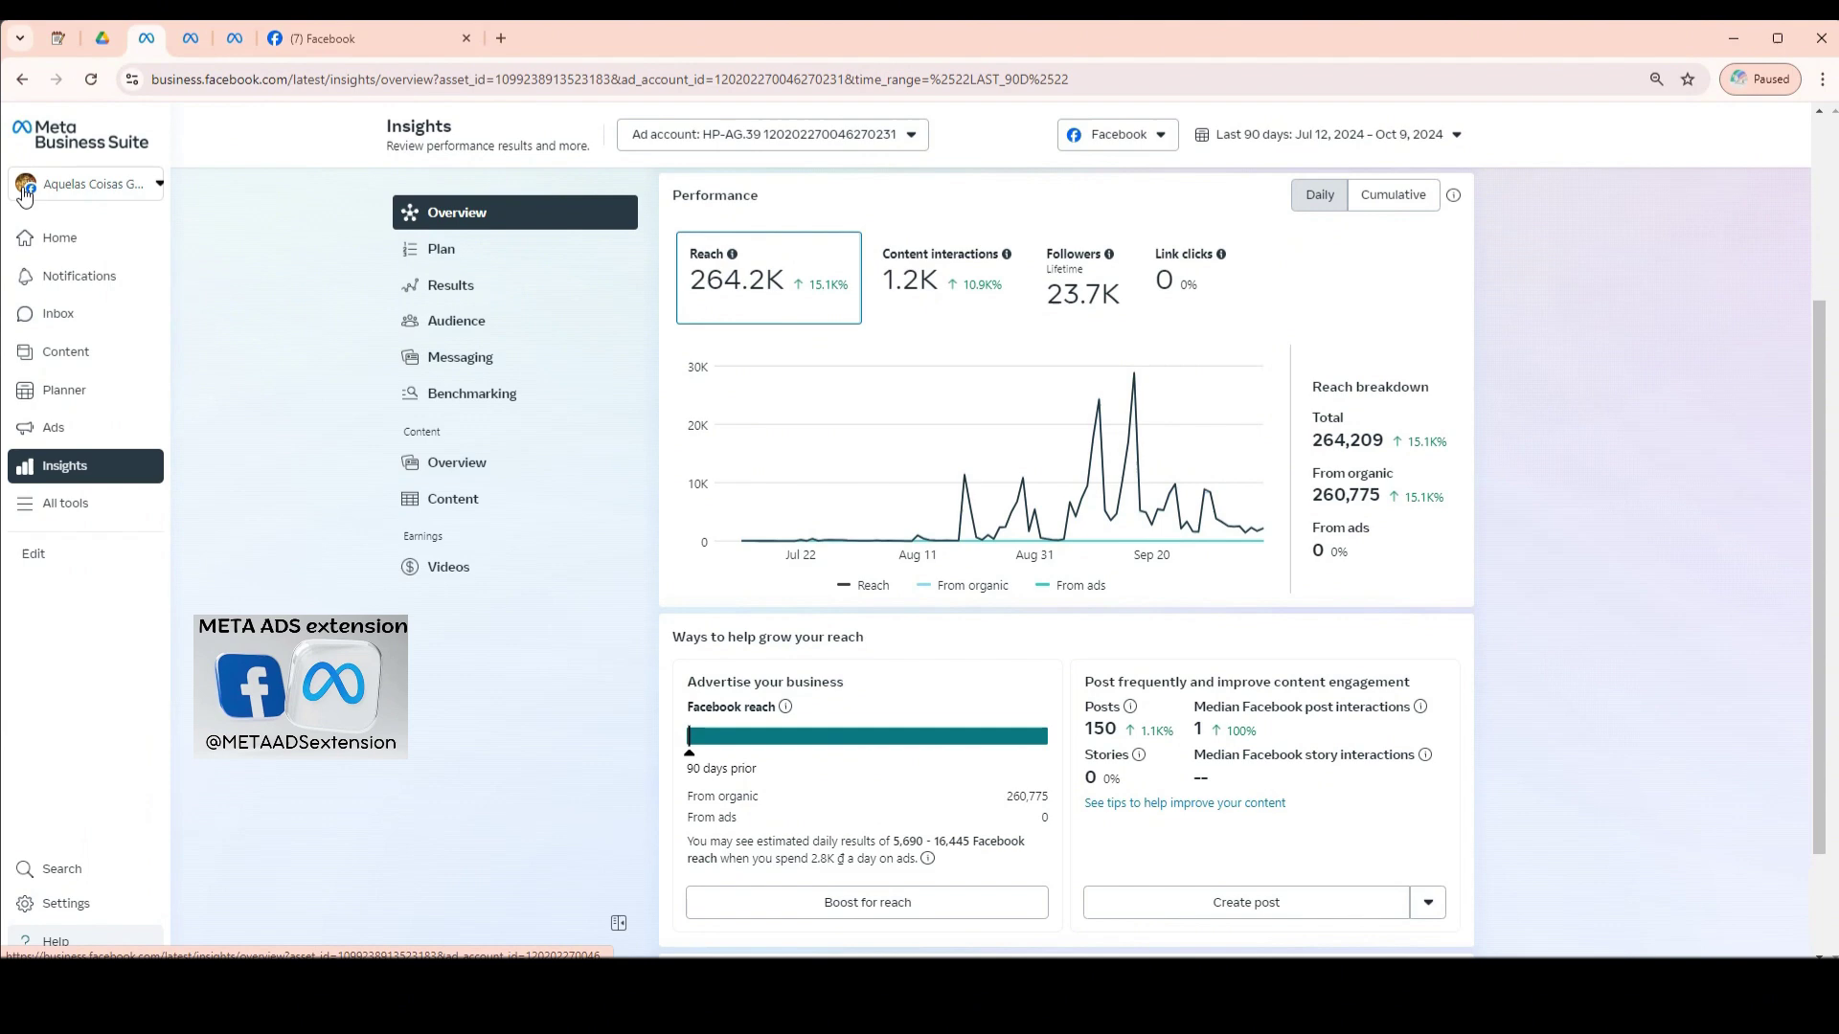
# Flip between the Business Suite tabs to compare each page's Insights overview
pyautogui.click(190, 39)
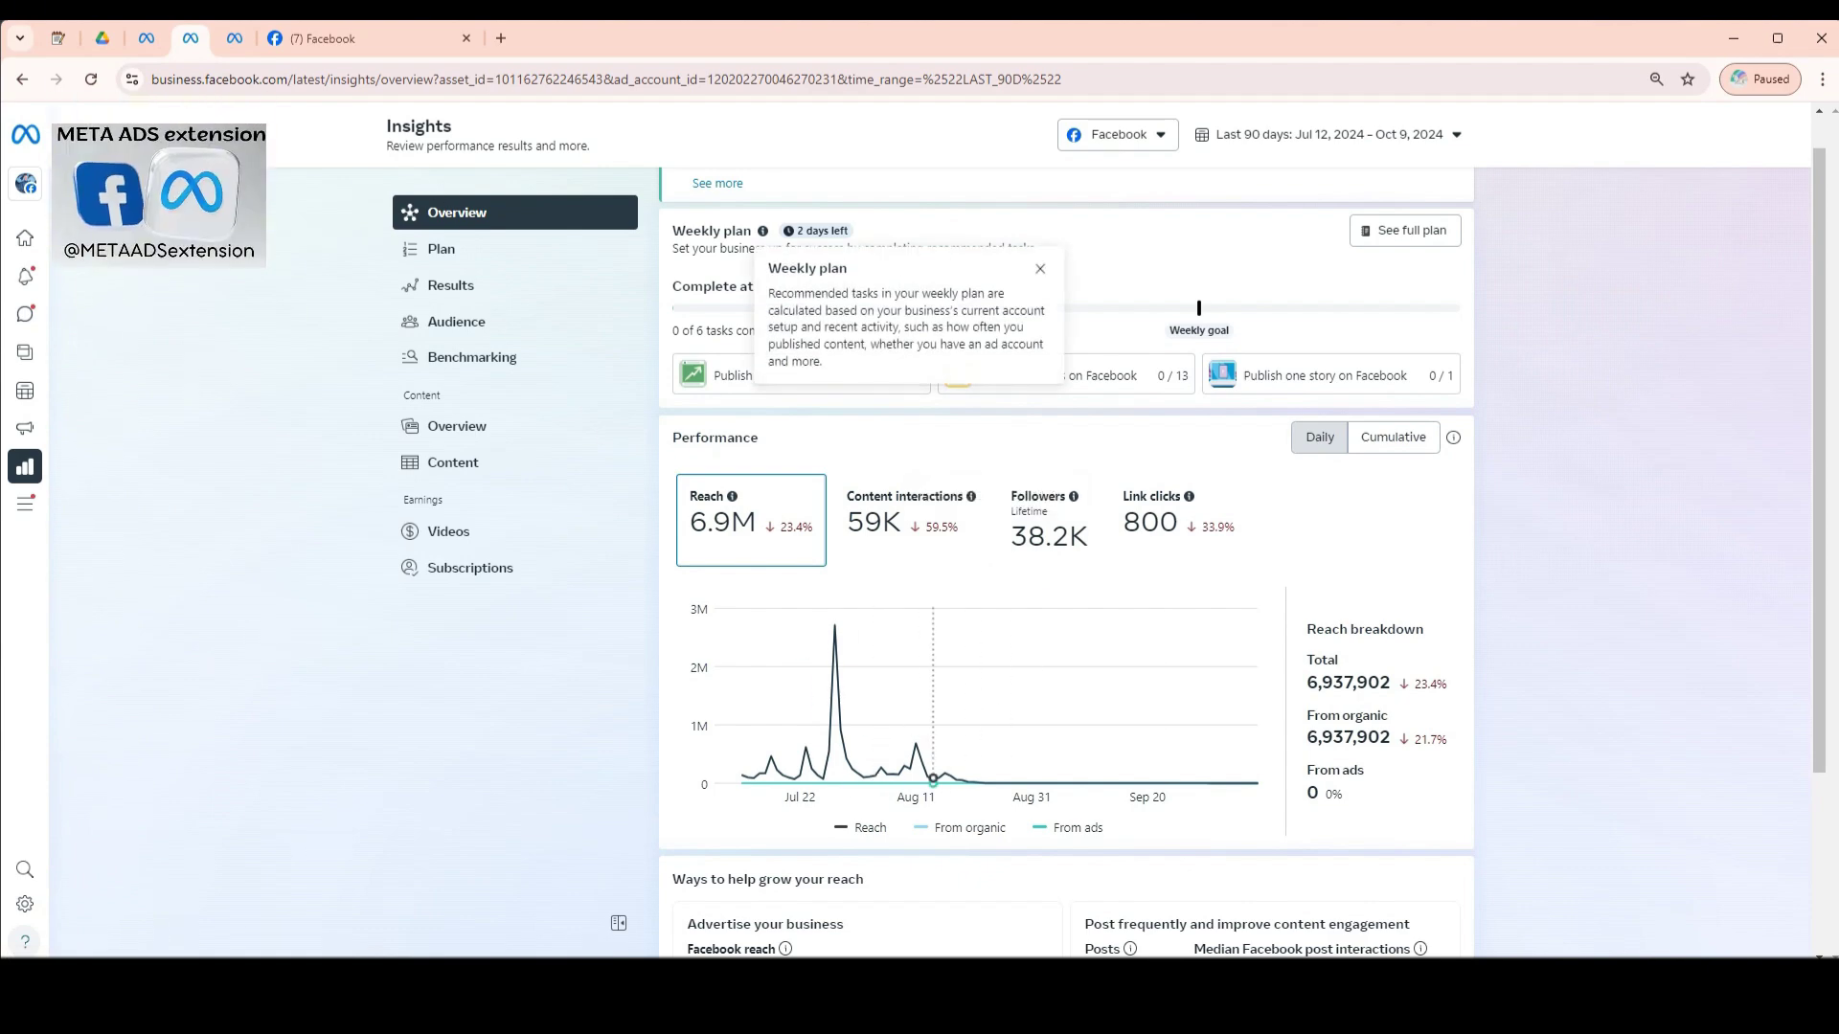
pyautogui.click(233, 39)
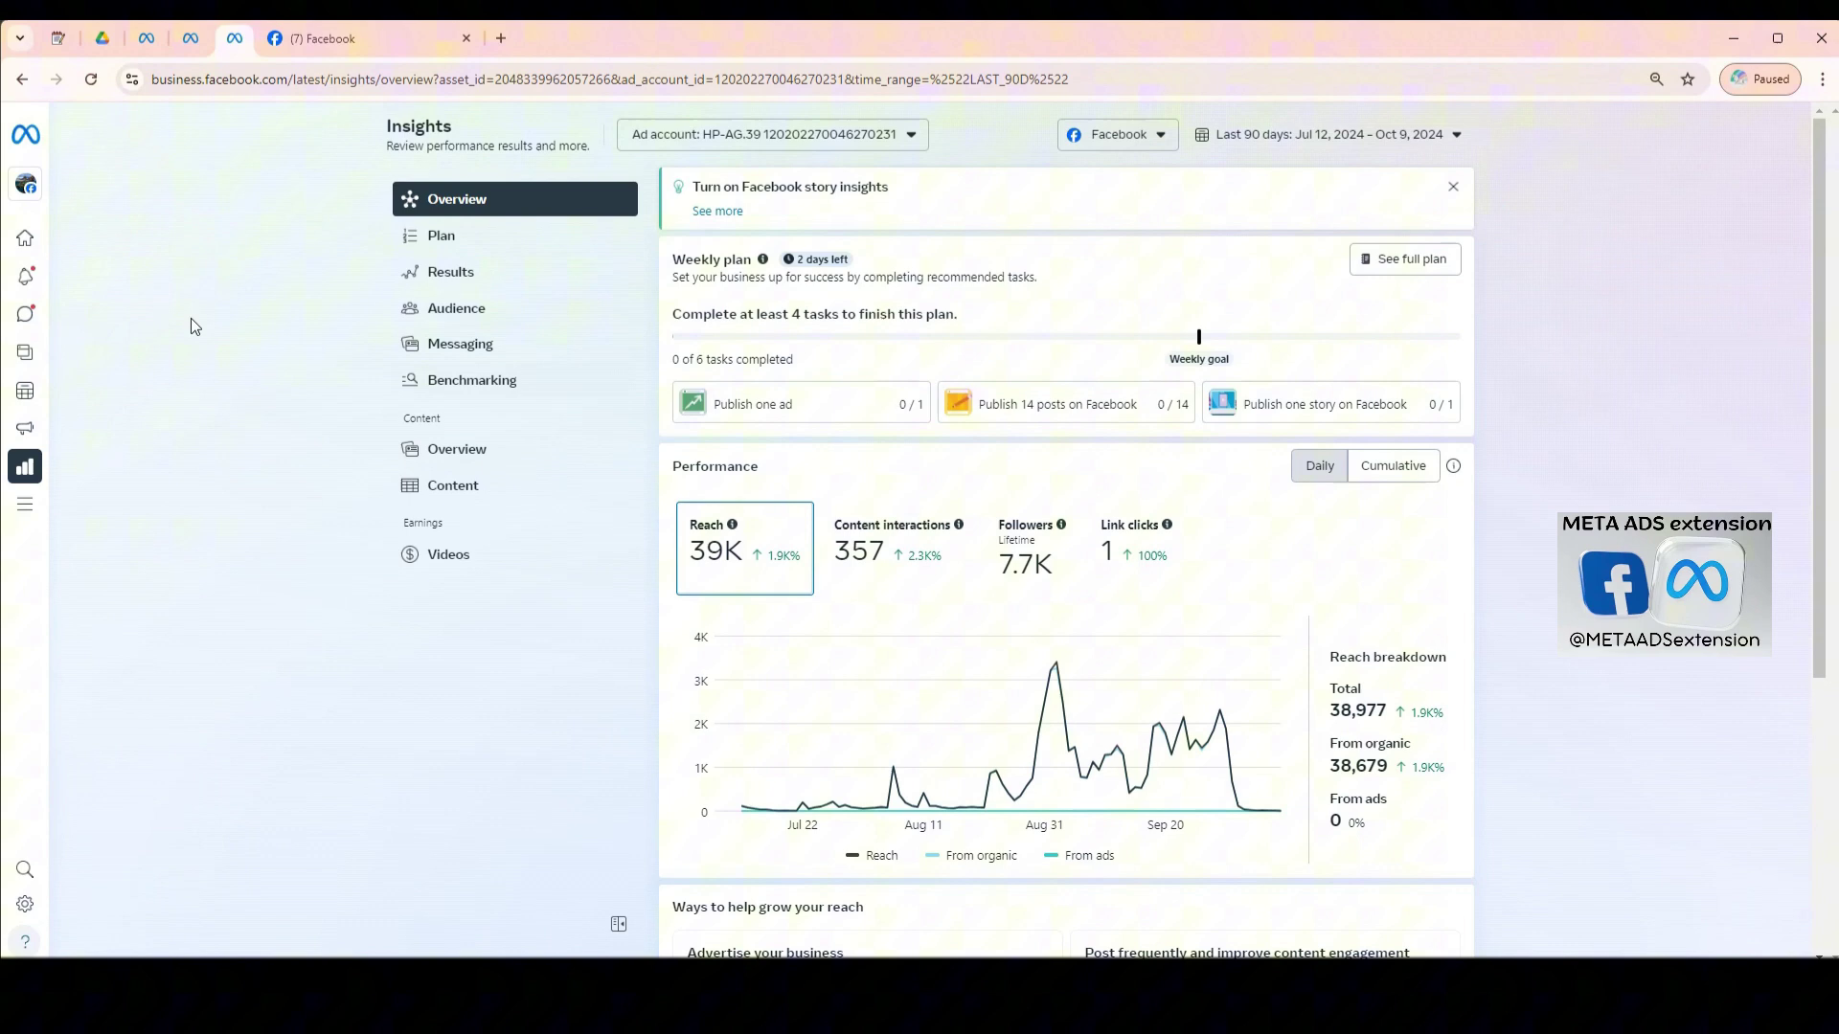
pyautogui.click(190, 49)
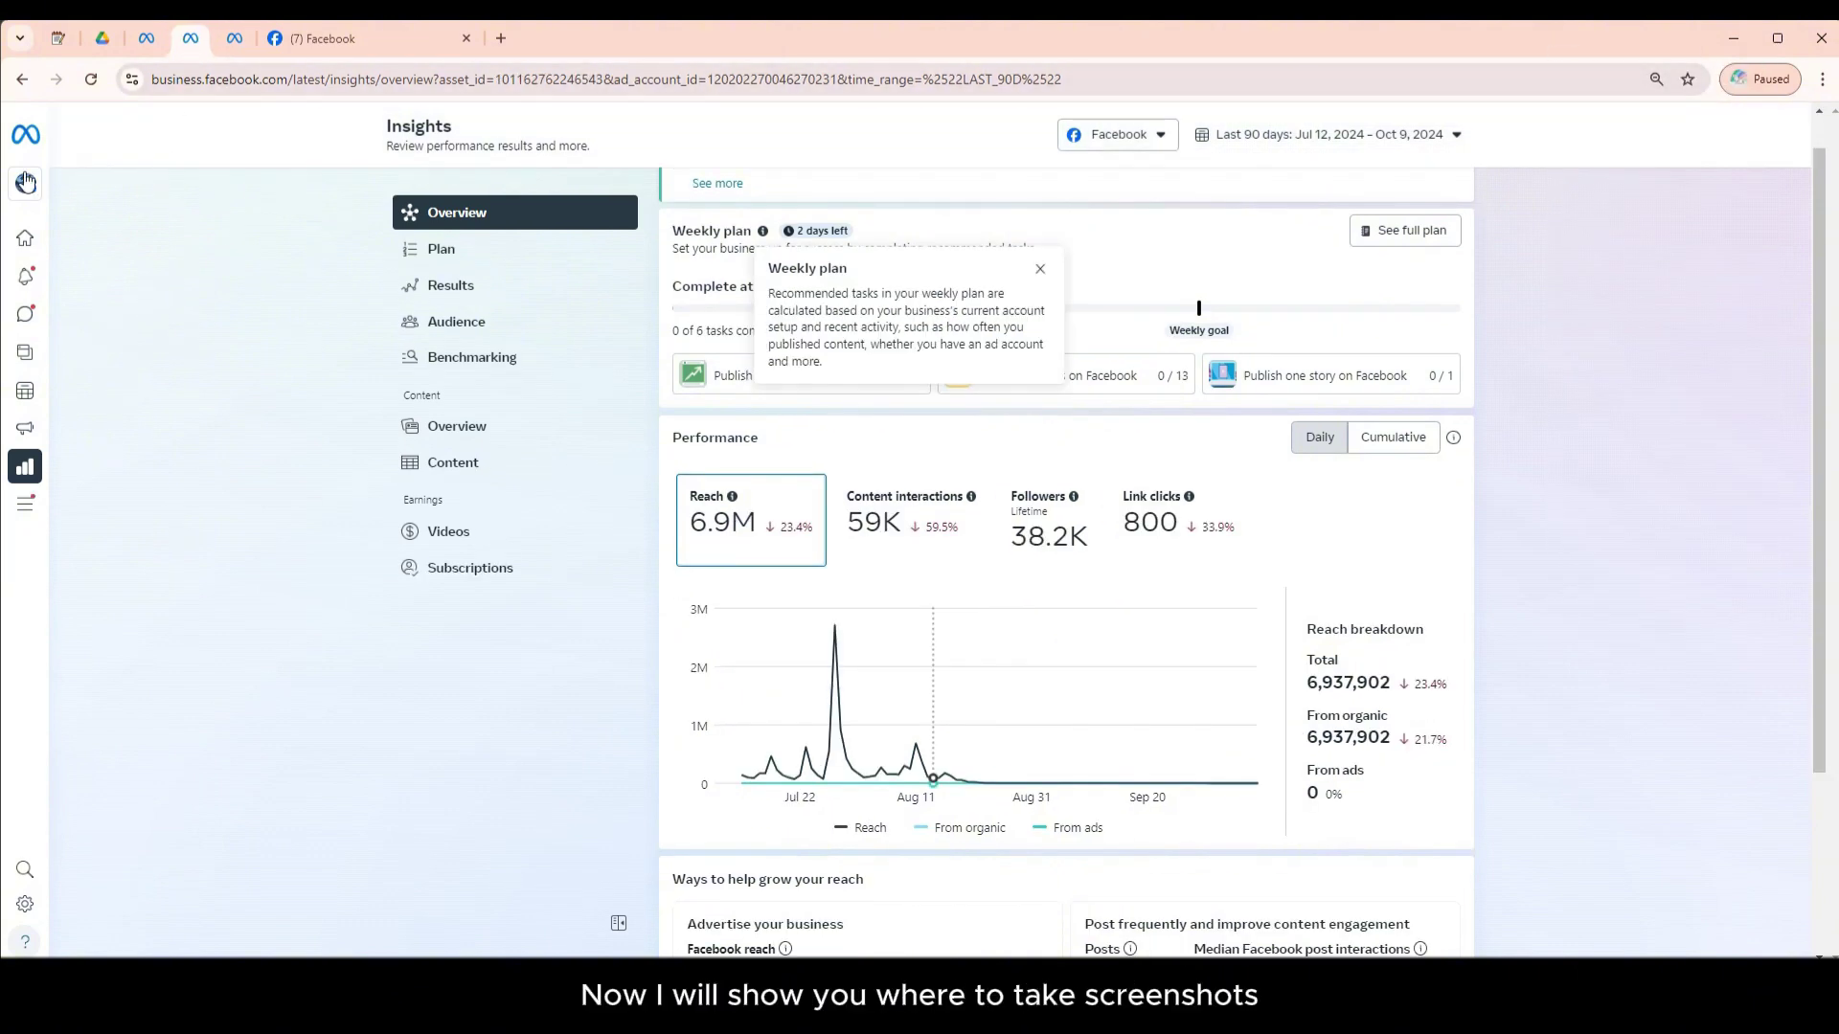
pyautogui.click(224, 50)
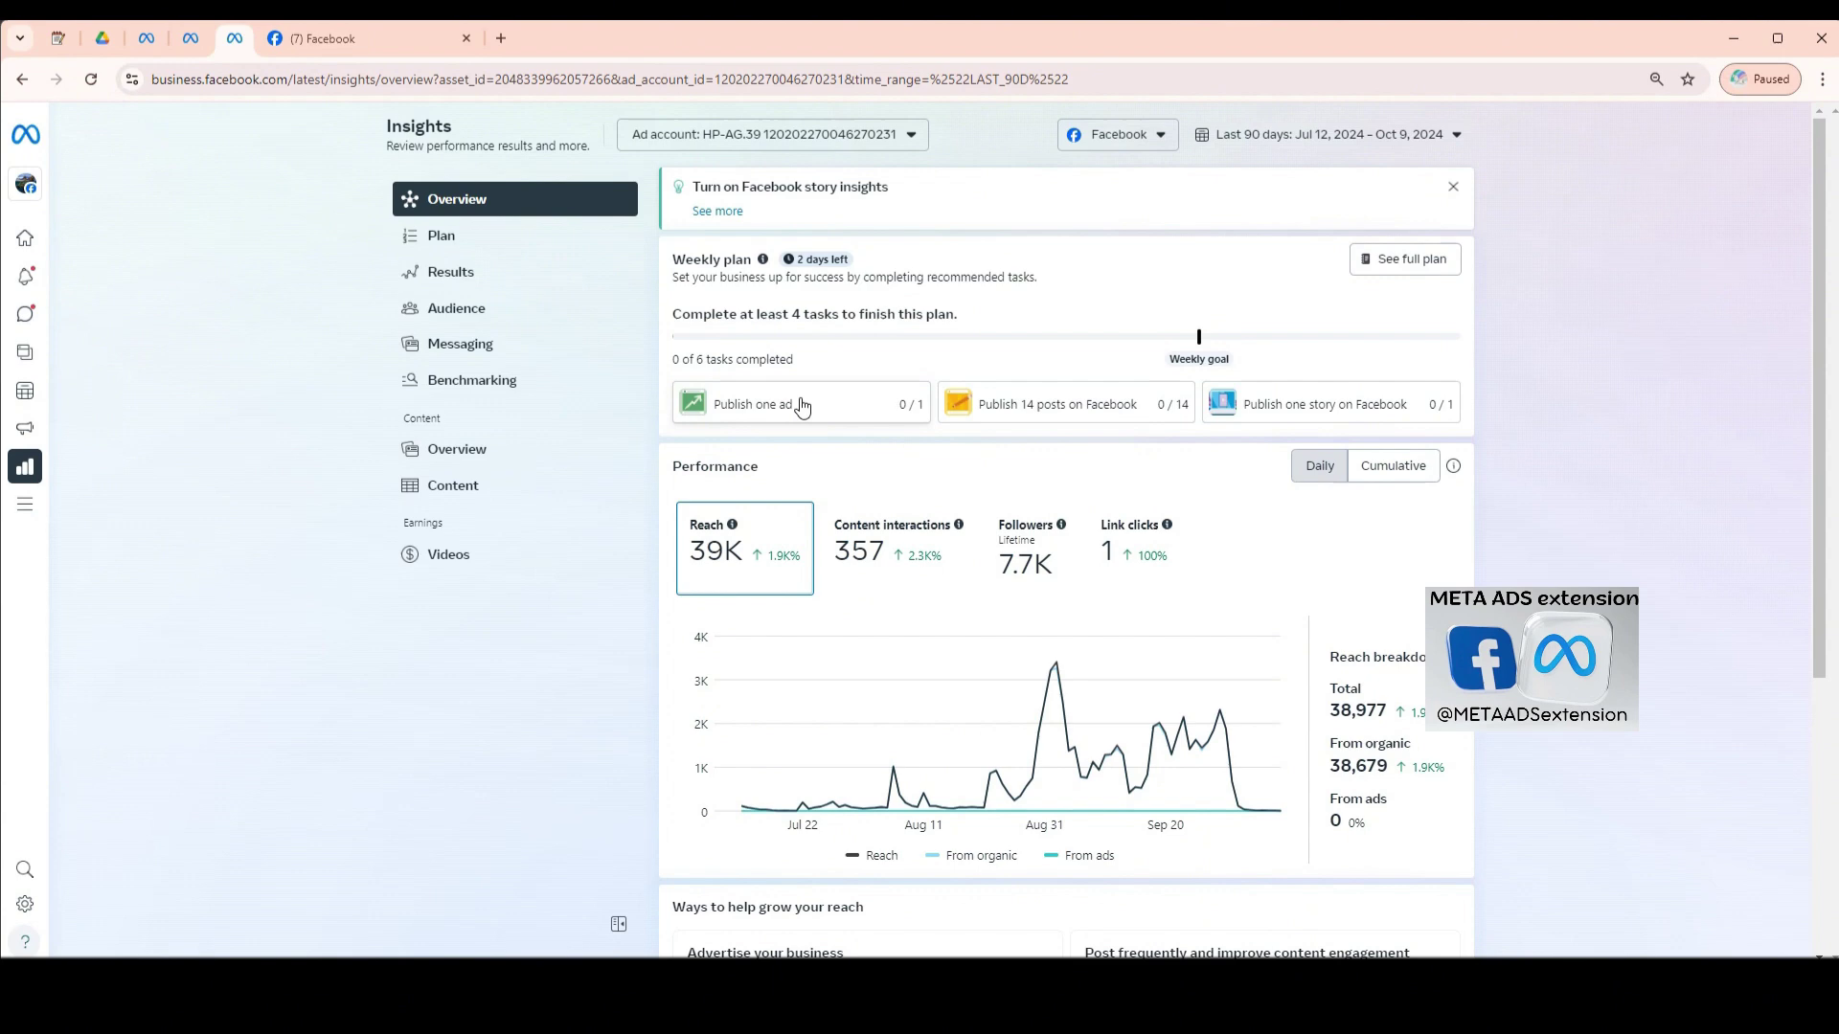
# Snip the Performance reach card on each of the four Insights tabs with Win+Shift+S
pyautogui.press('super+shift+s')
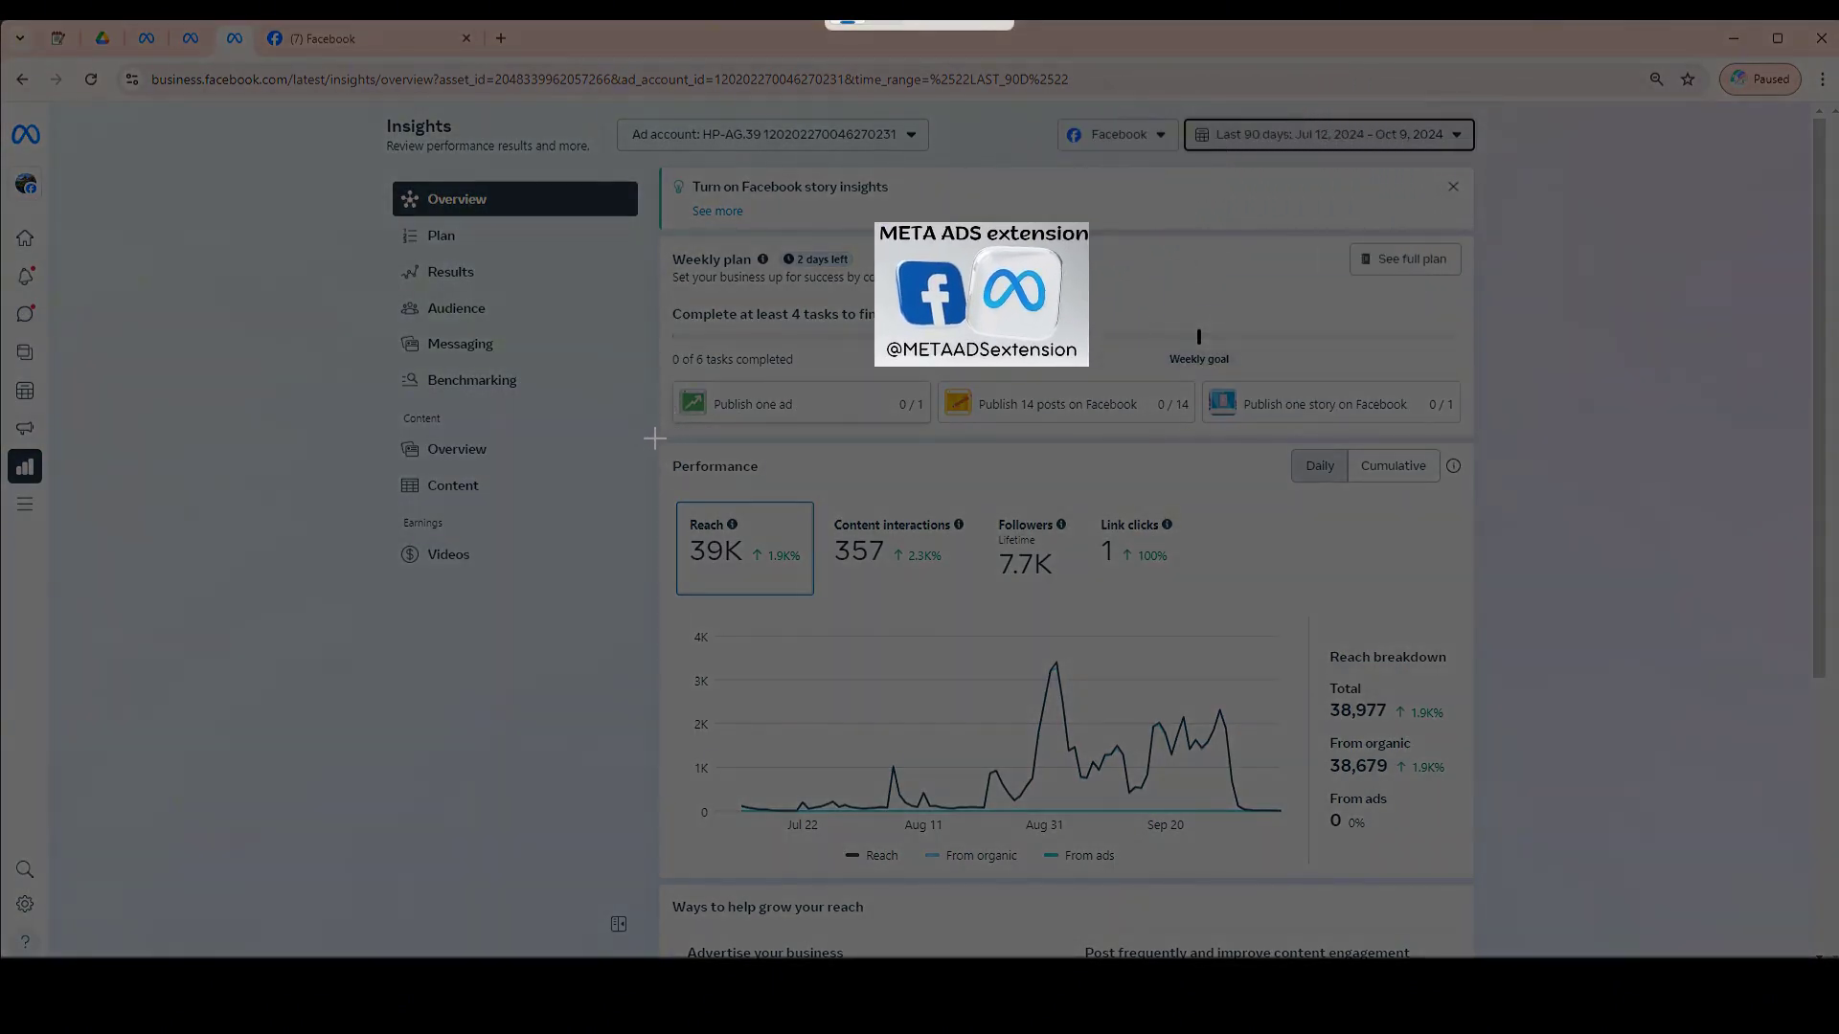
pyautogui.moveTo(654, 438); pyautogui.dragTo(1480, 885)
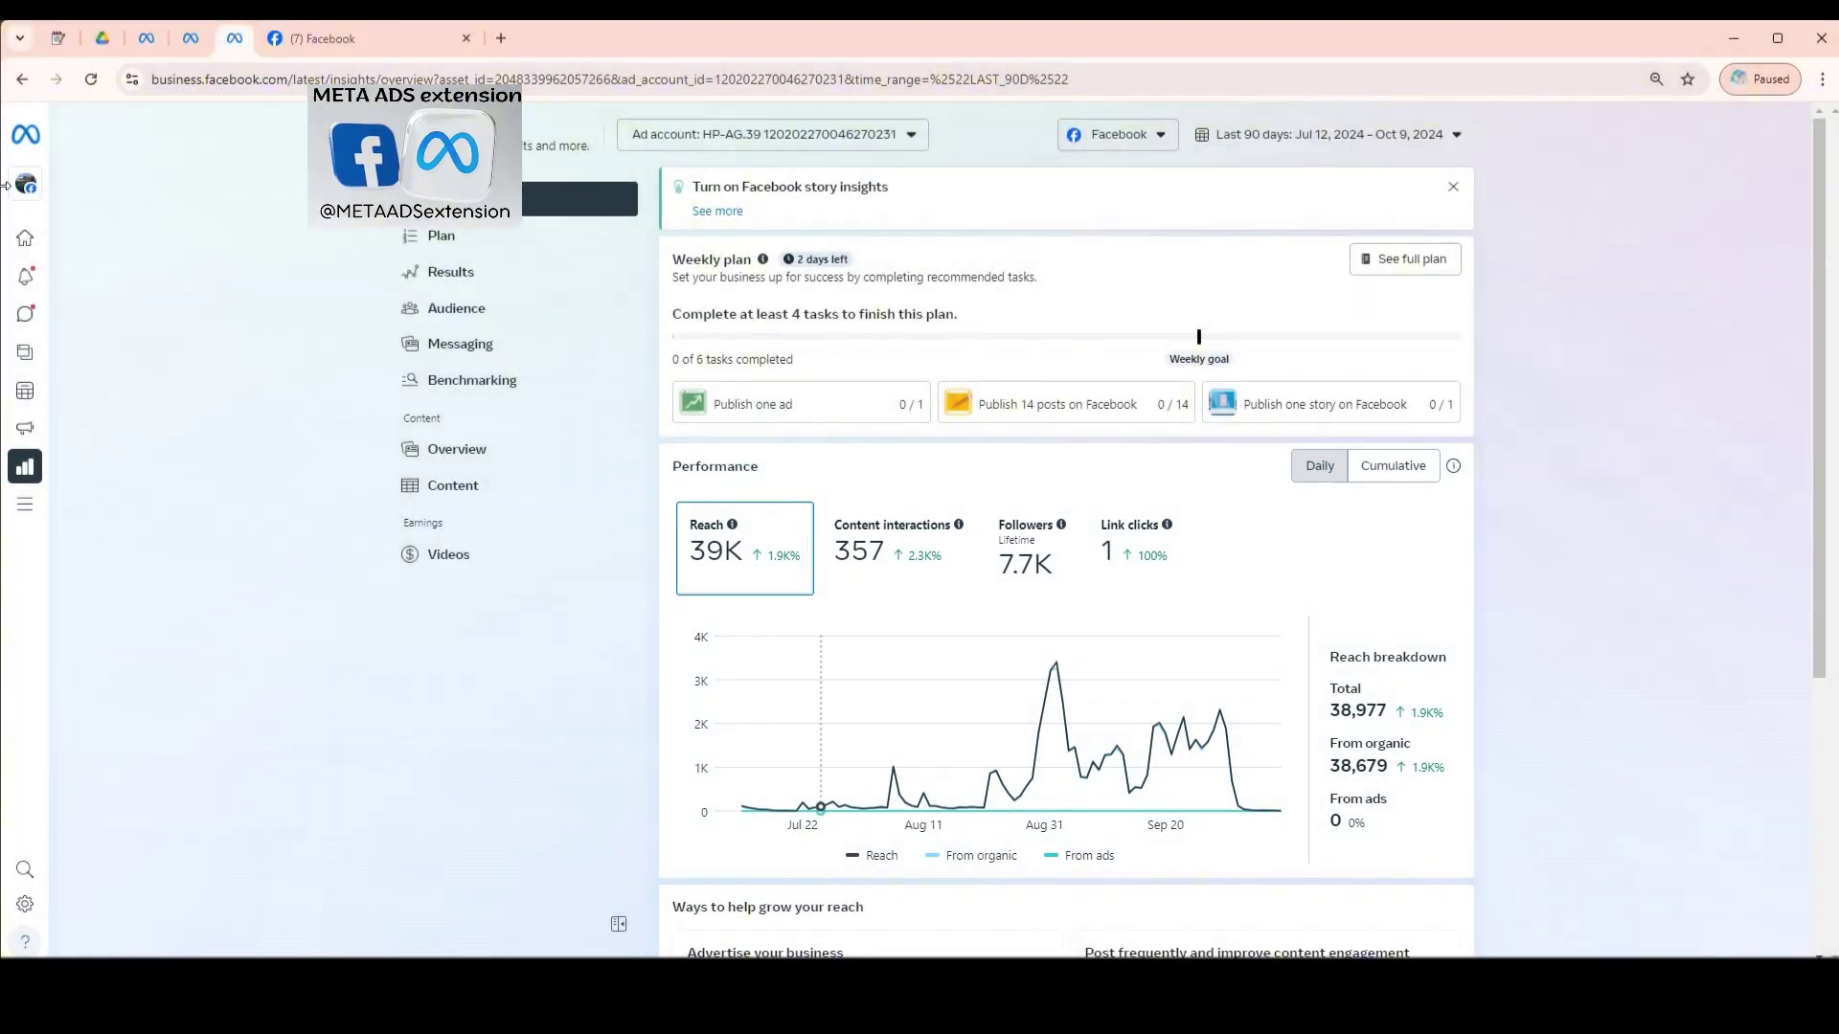
pyautogui.click(158, 44)
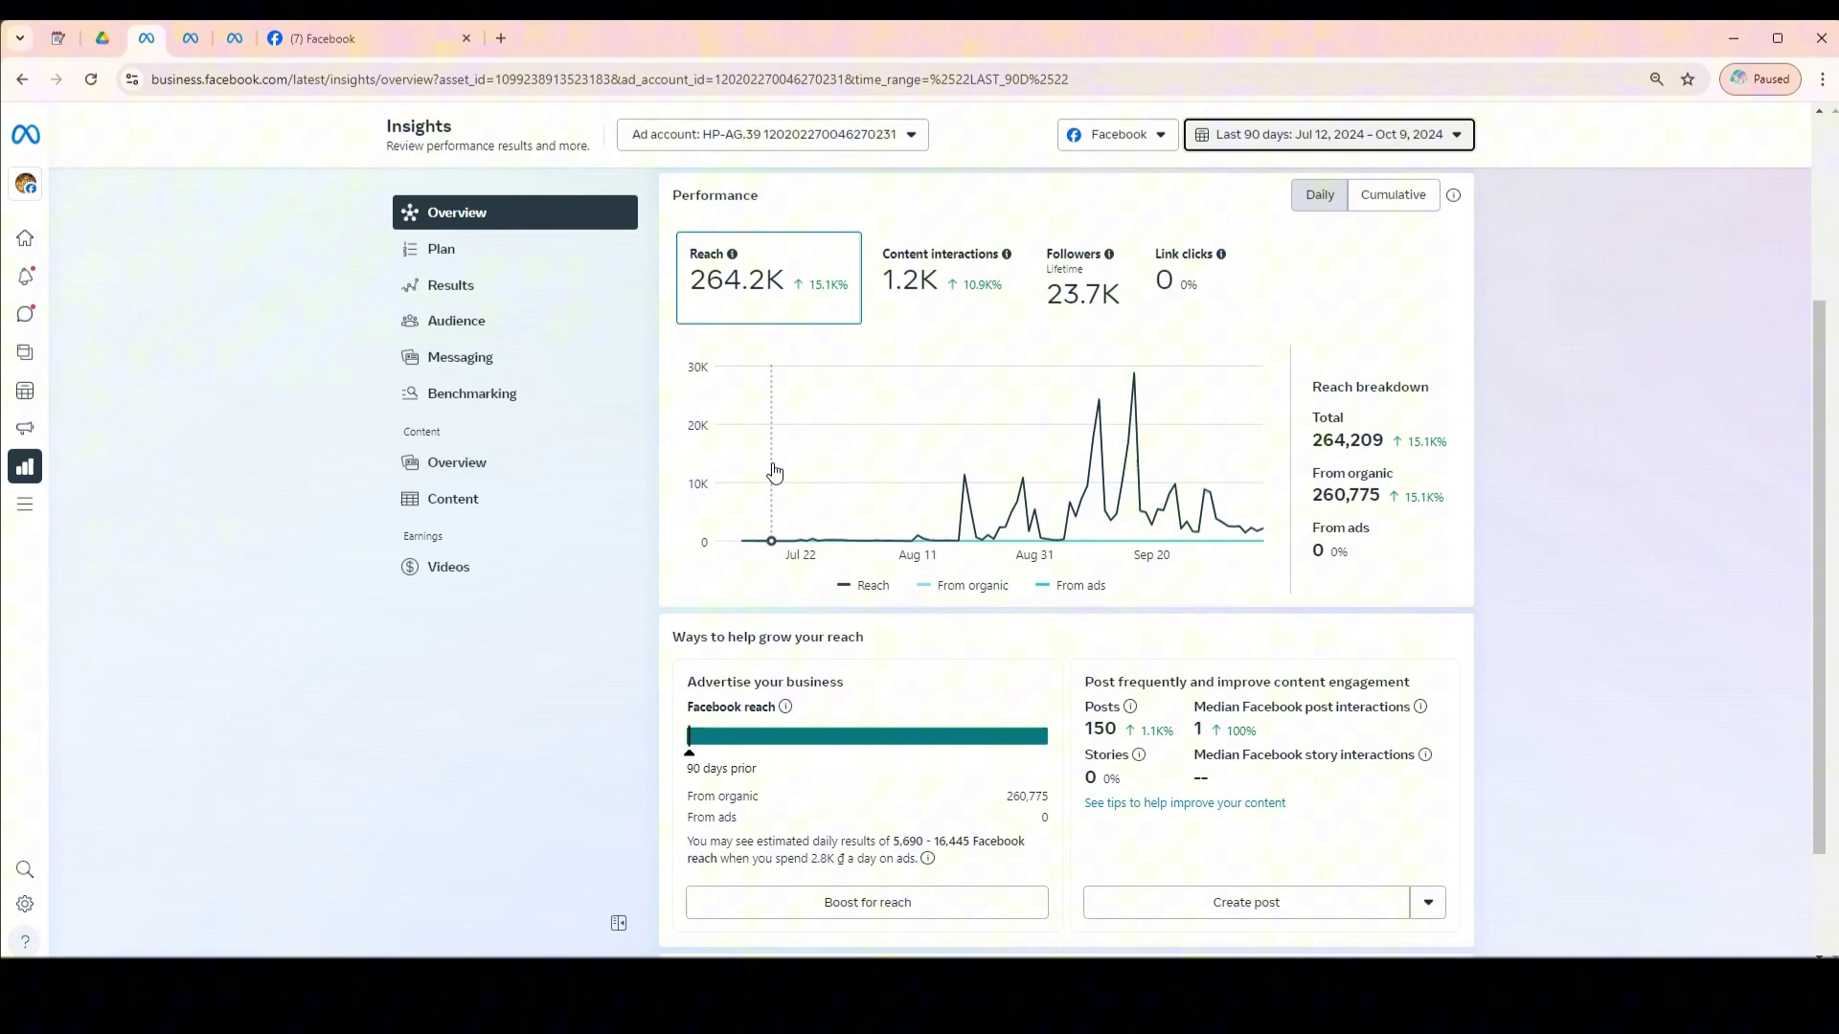
pyautogui.press('super+shift+s')
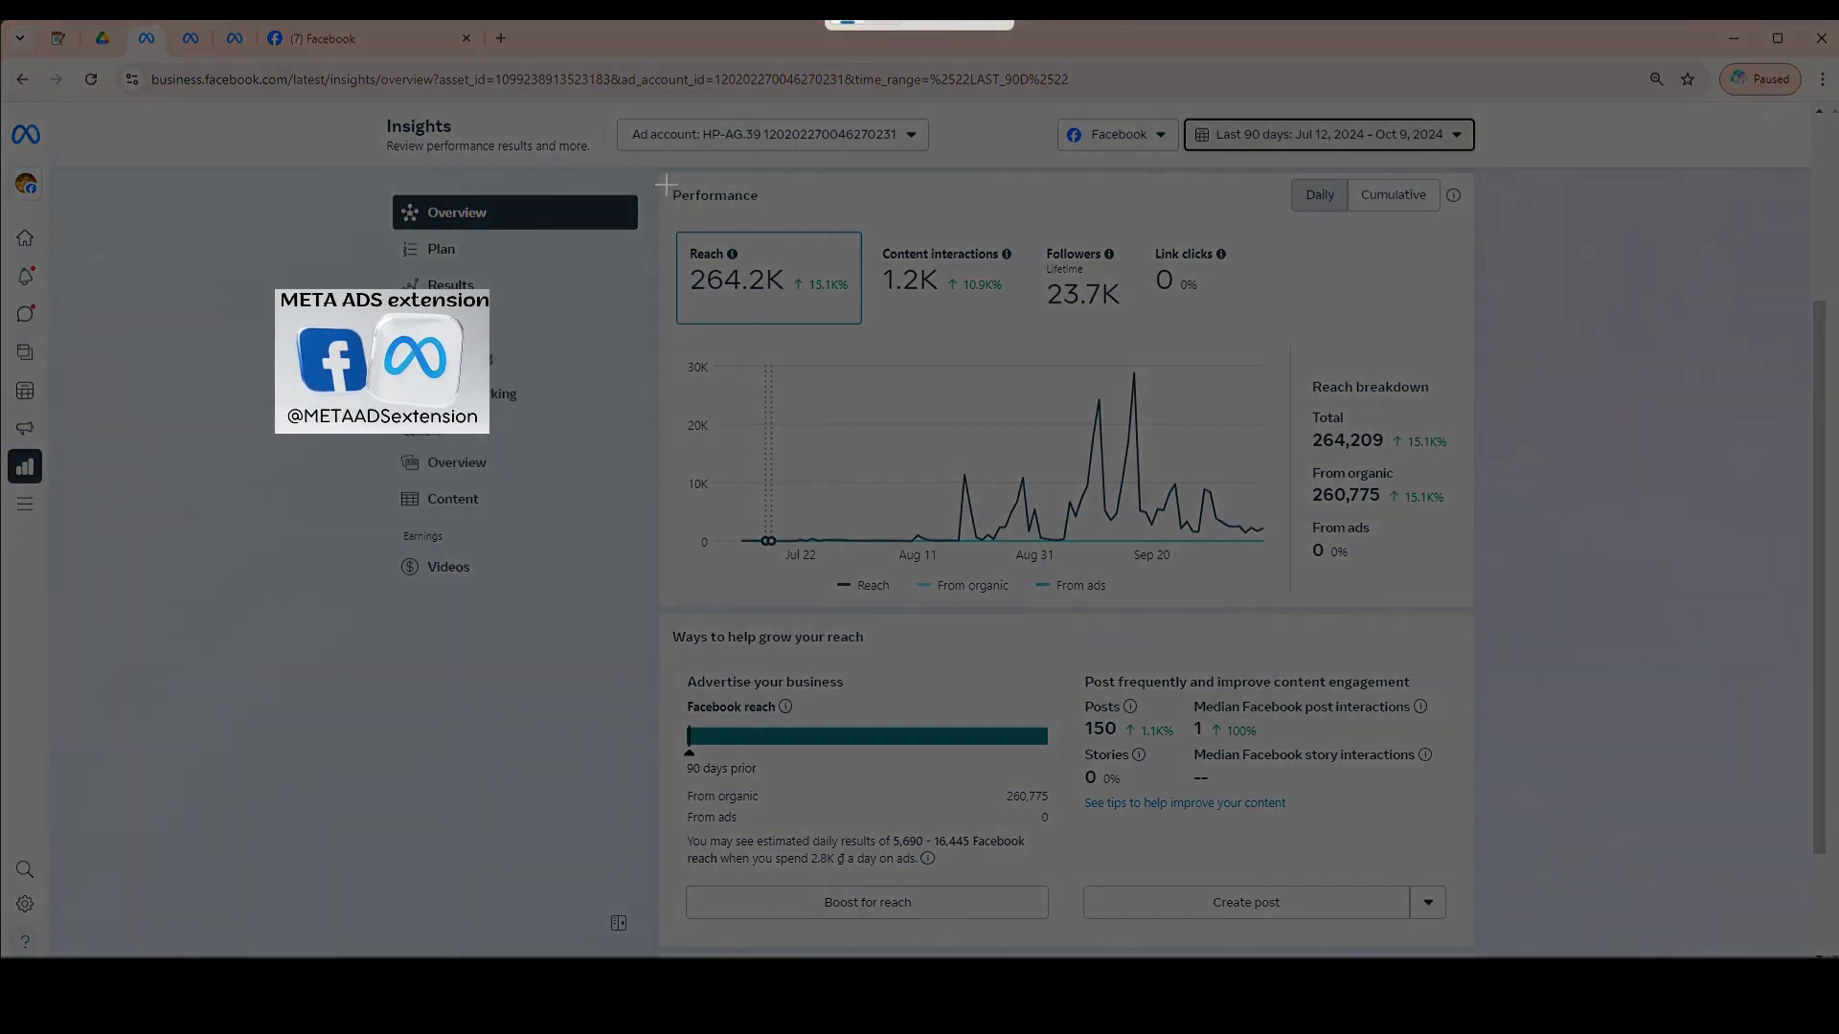
pyautogui.moveTo(656, 186); pyautogui.dragTo(1479, 607)
pyautogui.click(199, 38)
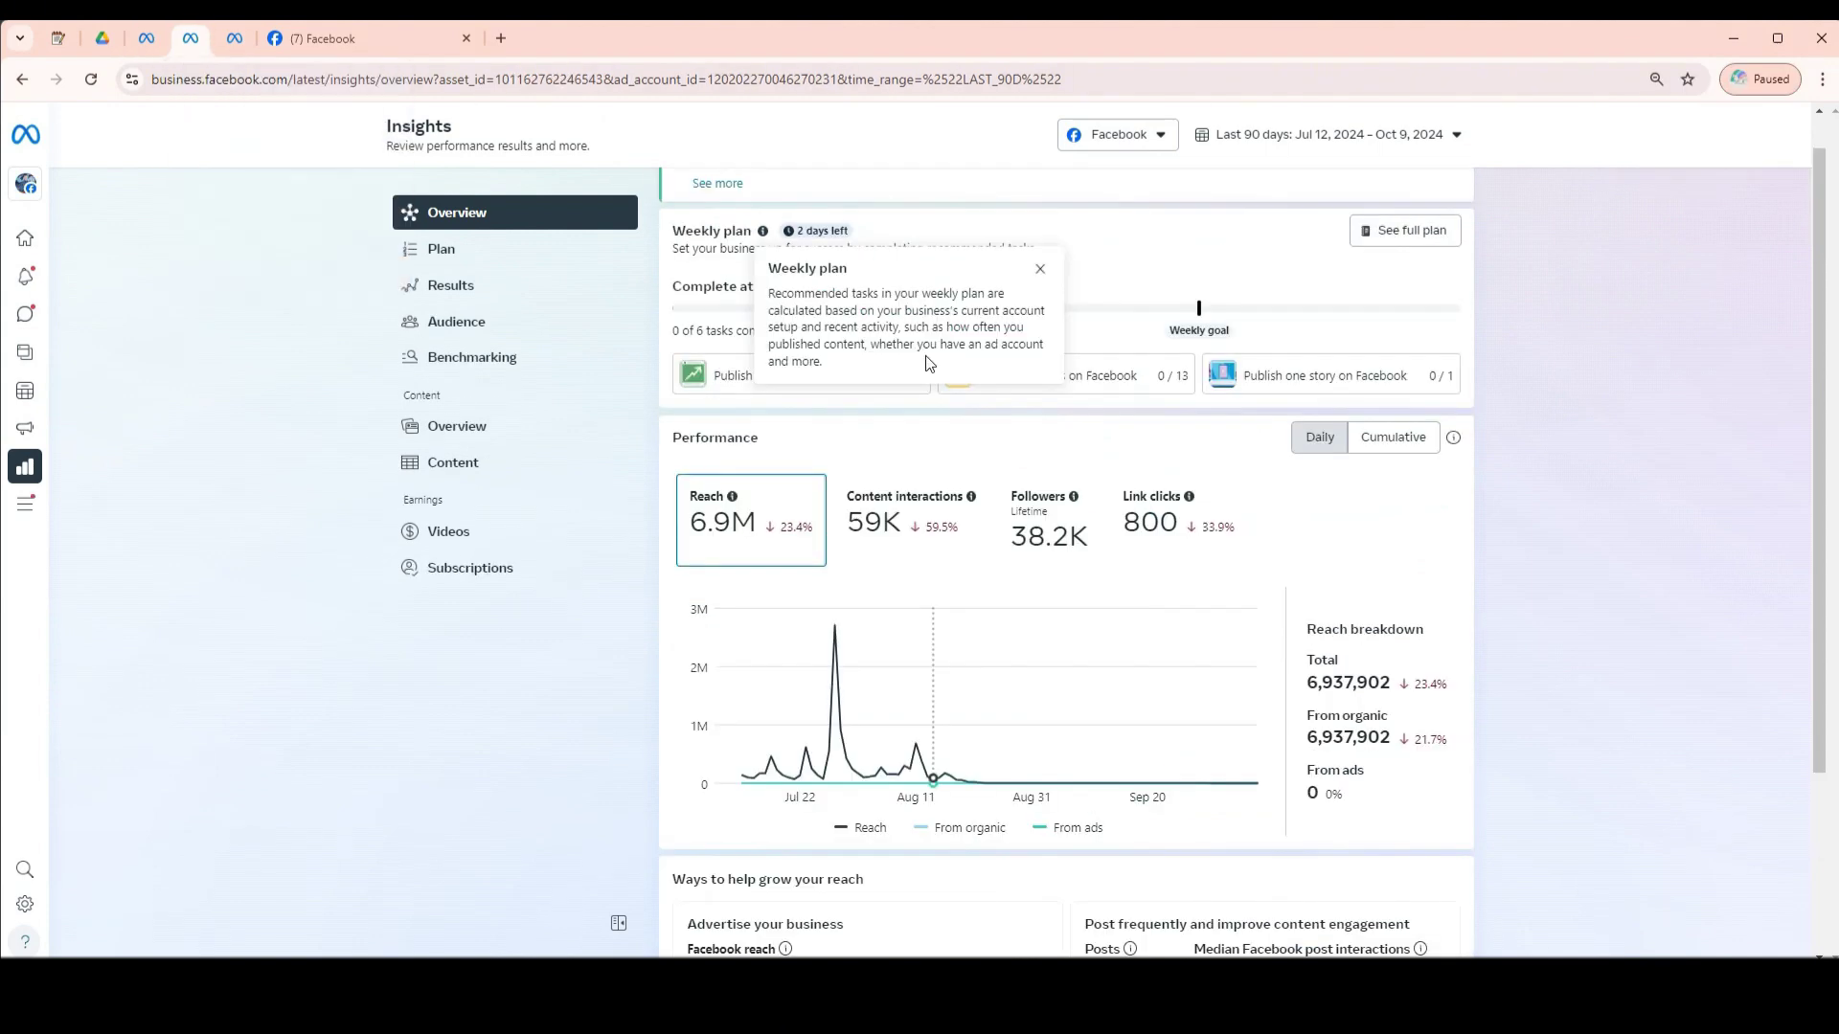
pyautogui.press('super+shift+s')
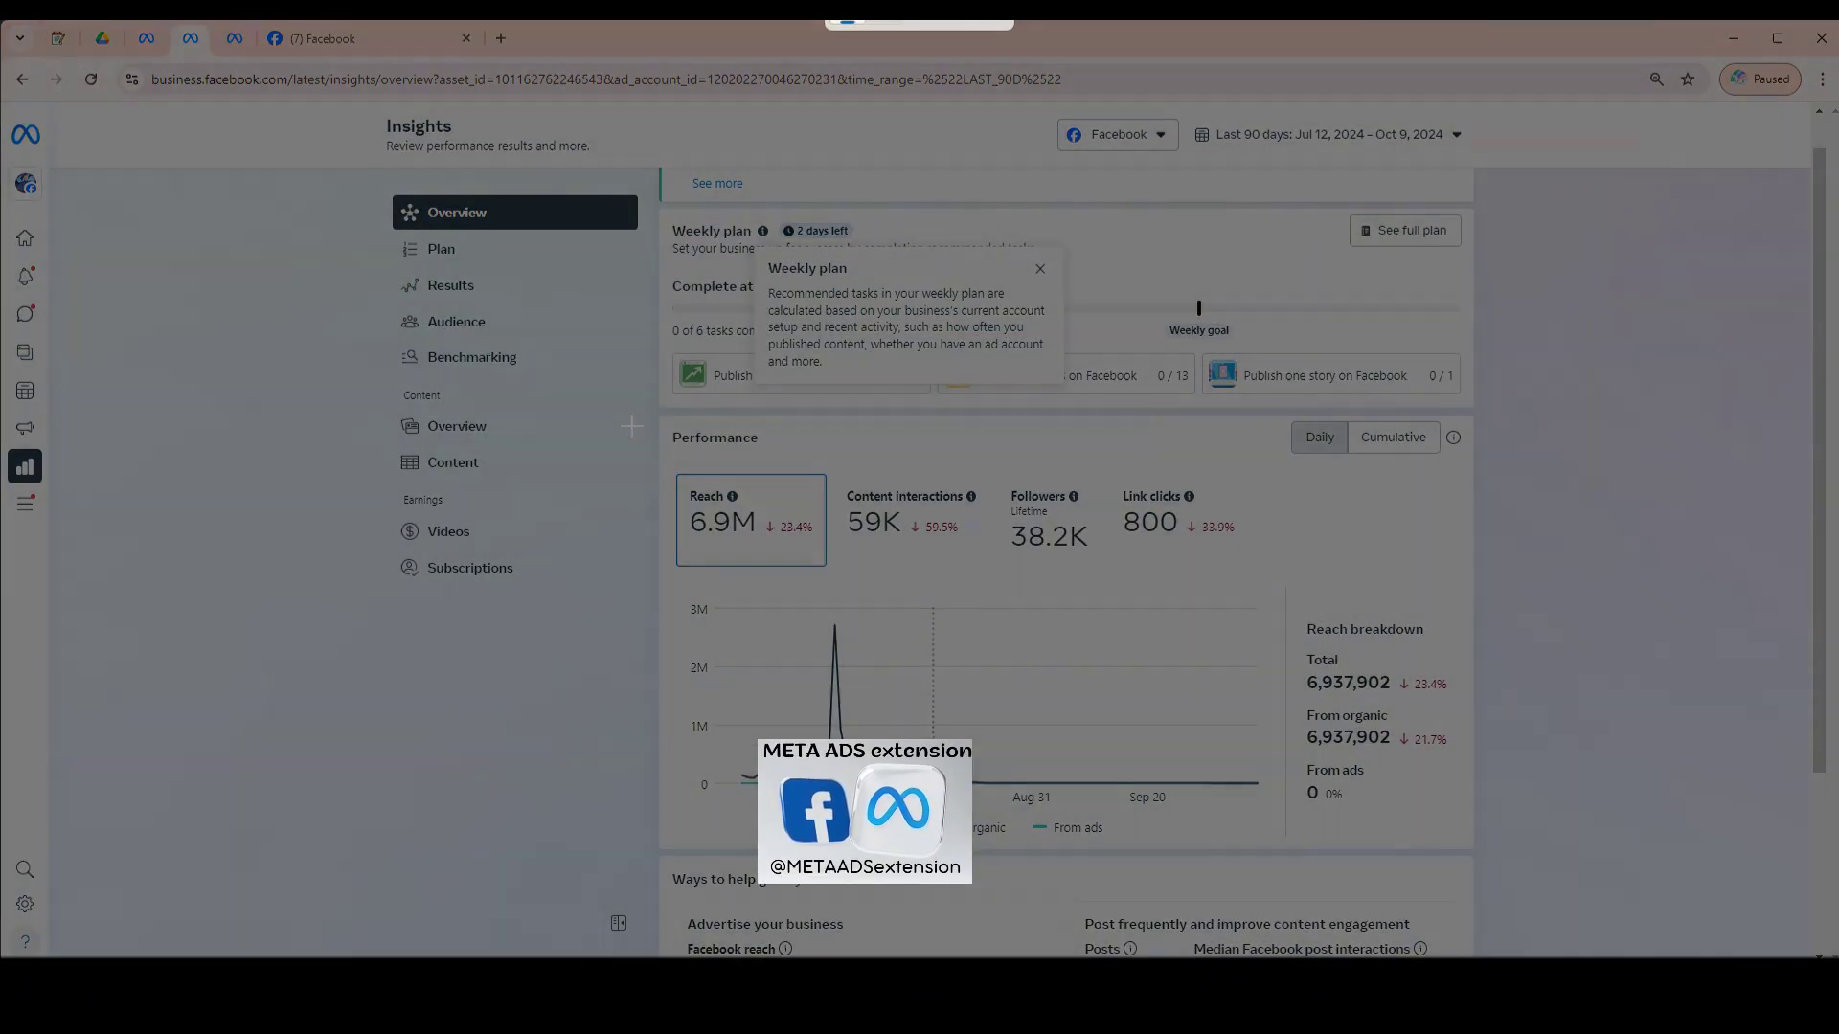
pyautogui.moveTo(657, 413); pyautogui.dragTo(1472, 851)
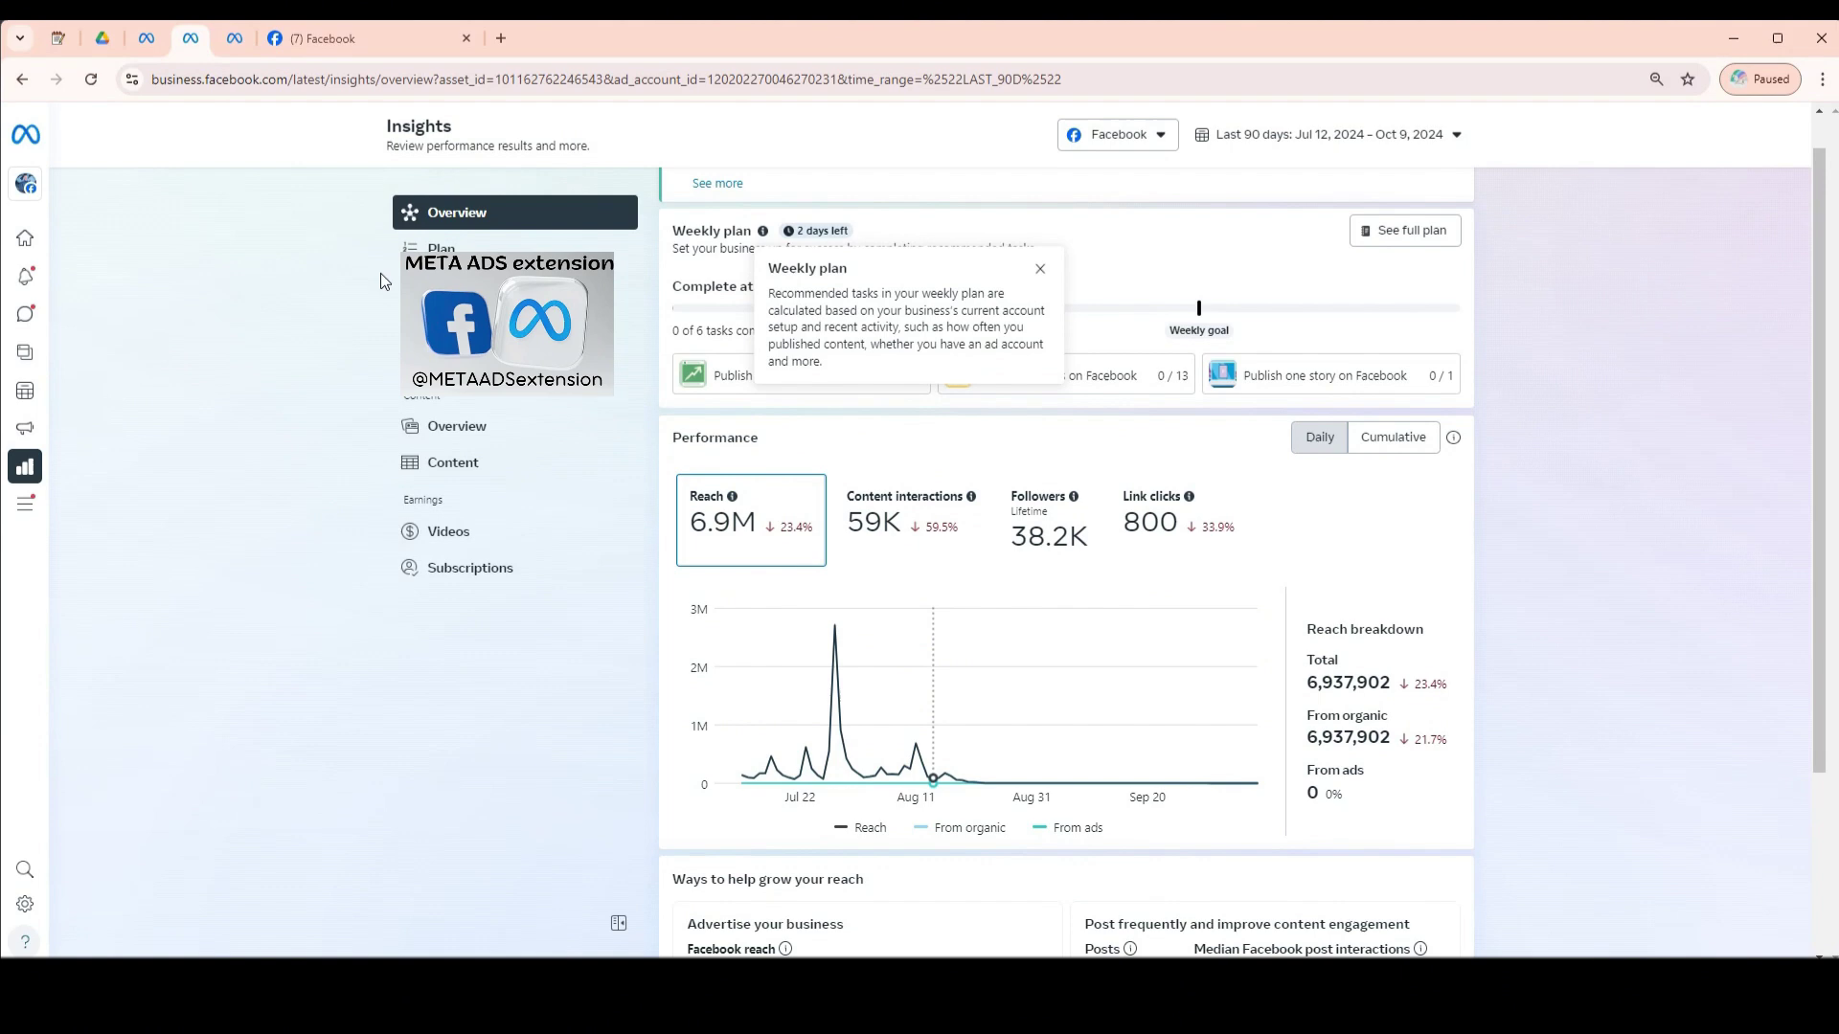
pyautogui.hotkey('ctrl', 'Tab')
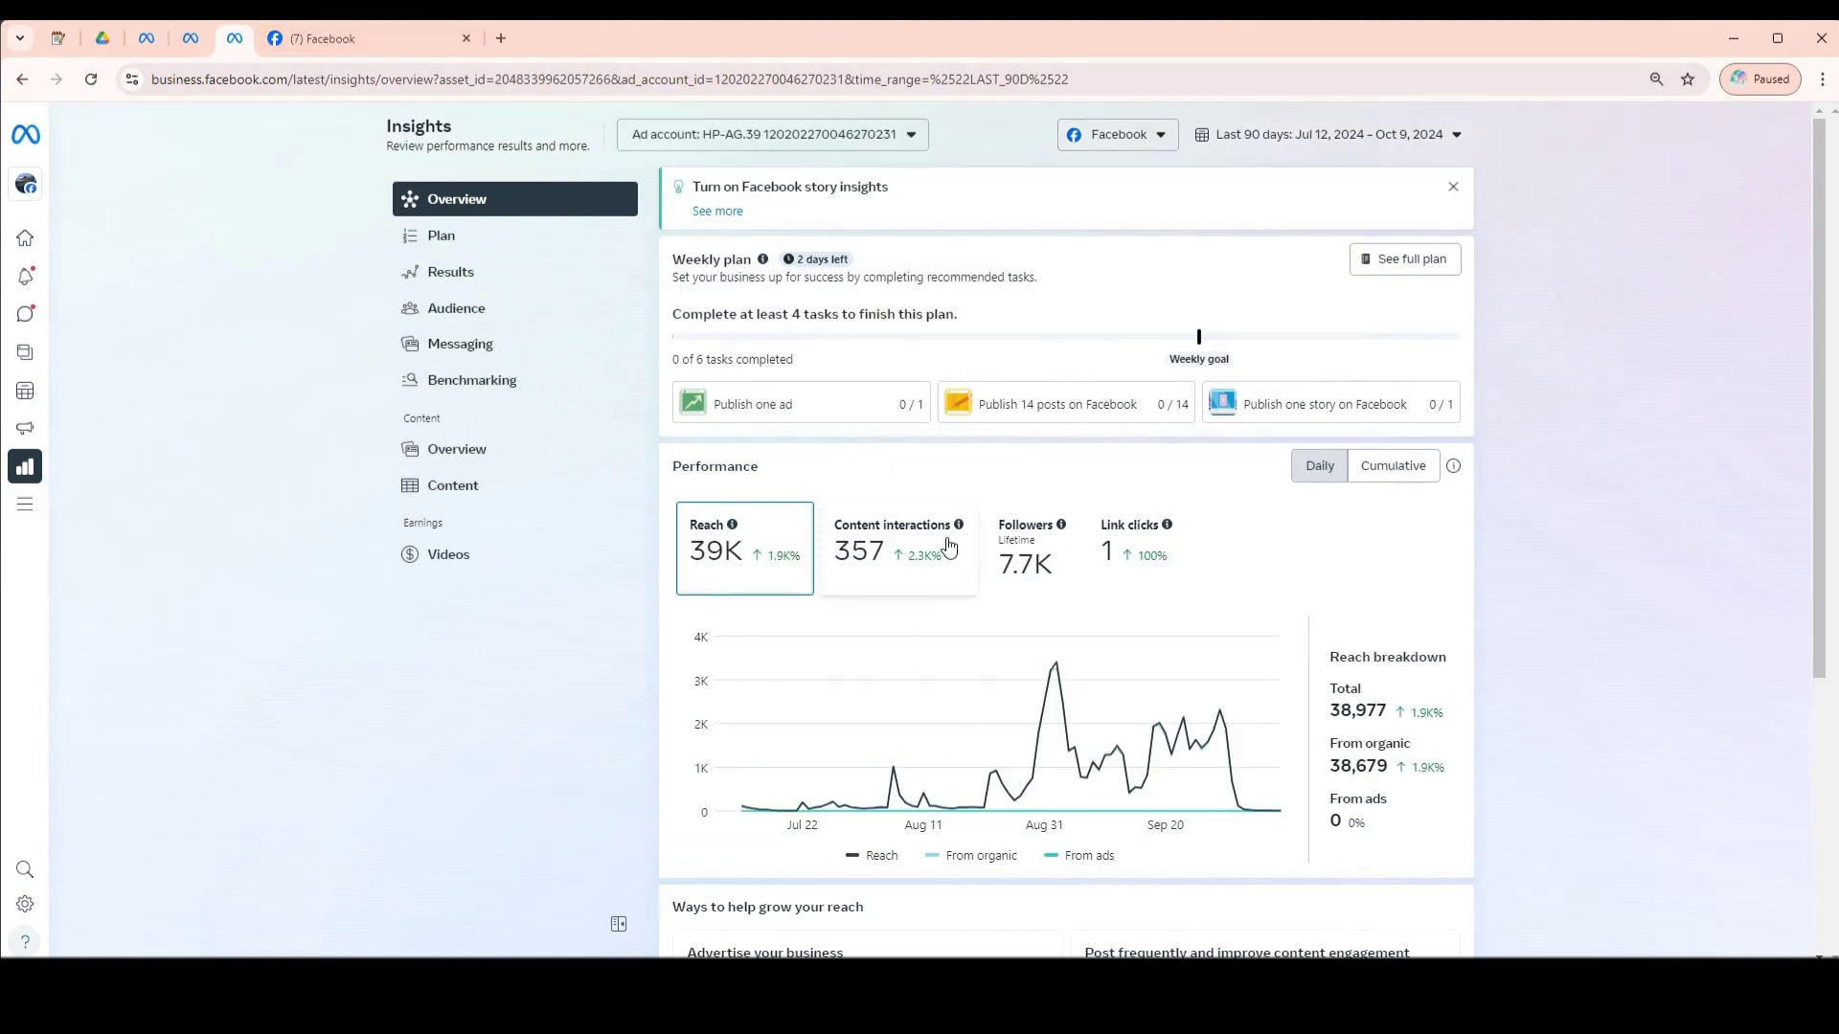
pyautogui.press('super+shift+s')
pyautogui.moveTo(663, 442)
pyautogui.mouseDown()
pyautogui.moveTo(1456, 842)
pyautogui.moveTo(1473, 877)
pyautogui.mouseUp()
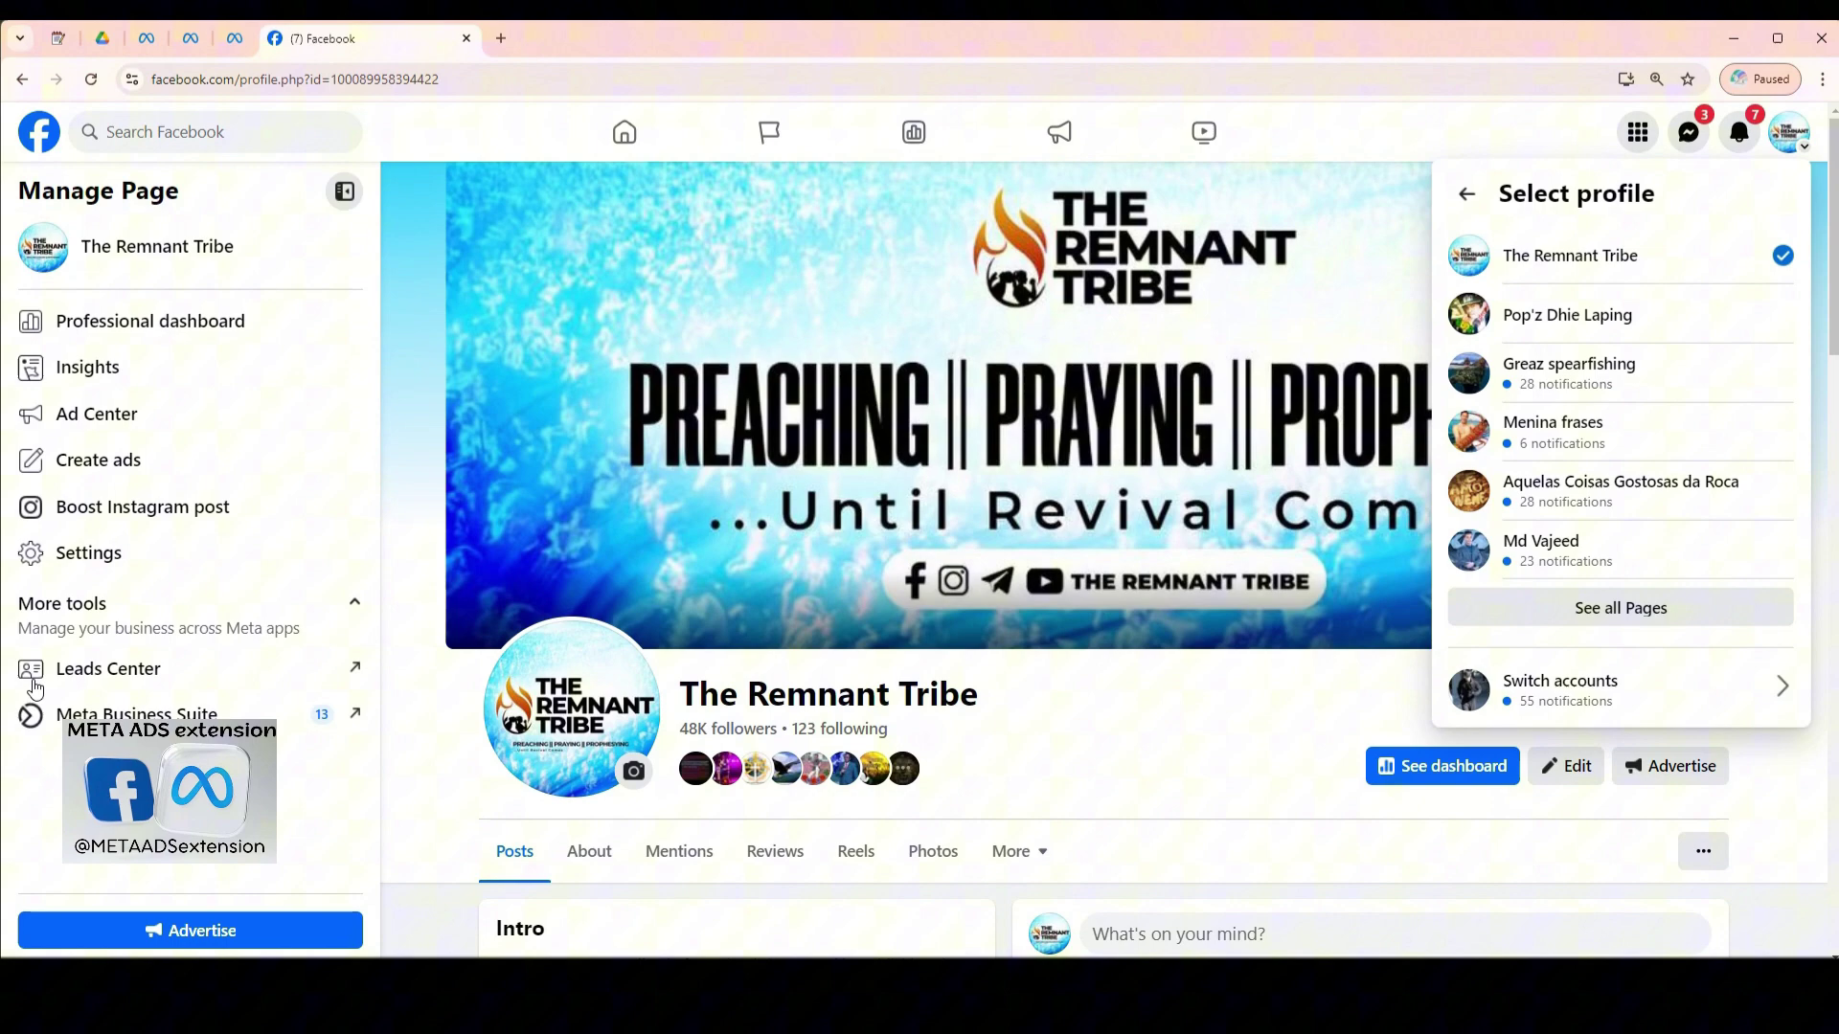
# Reopen Settings > Page setup > Page recommendation for The Remnant Tribe
pyautogui.click(131, 557)
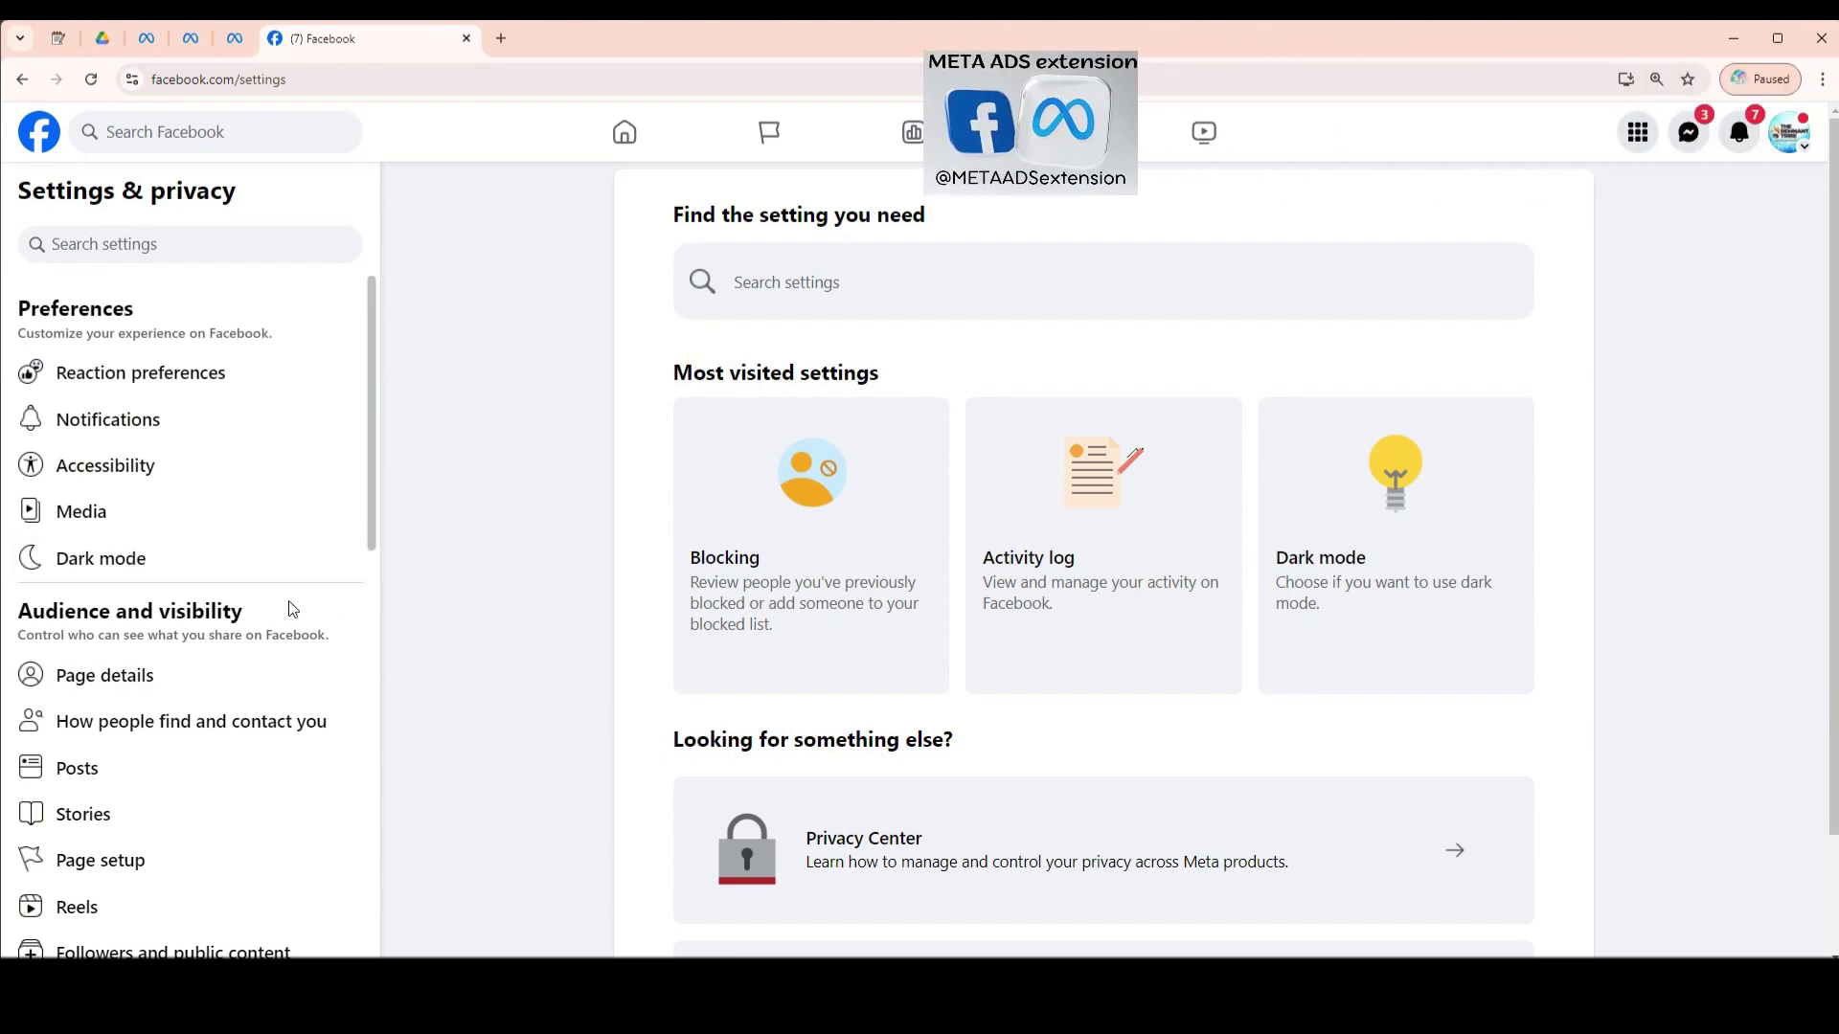
pyautogui.scroll(-2, 94, 767)
pyautogui.scroll(-2, 198, 620)
pyautogui.click(101, 478)
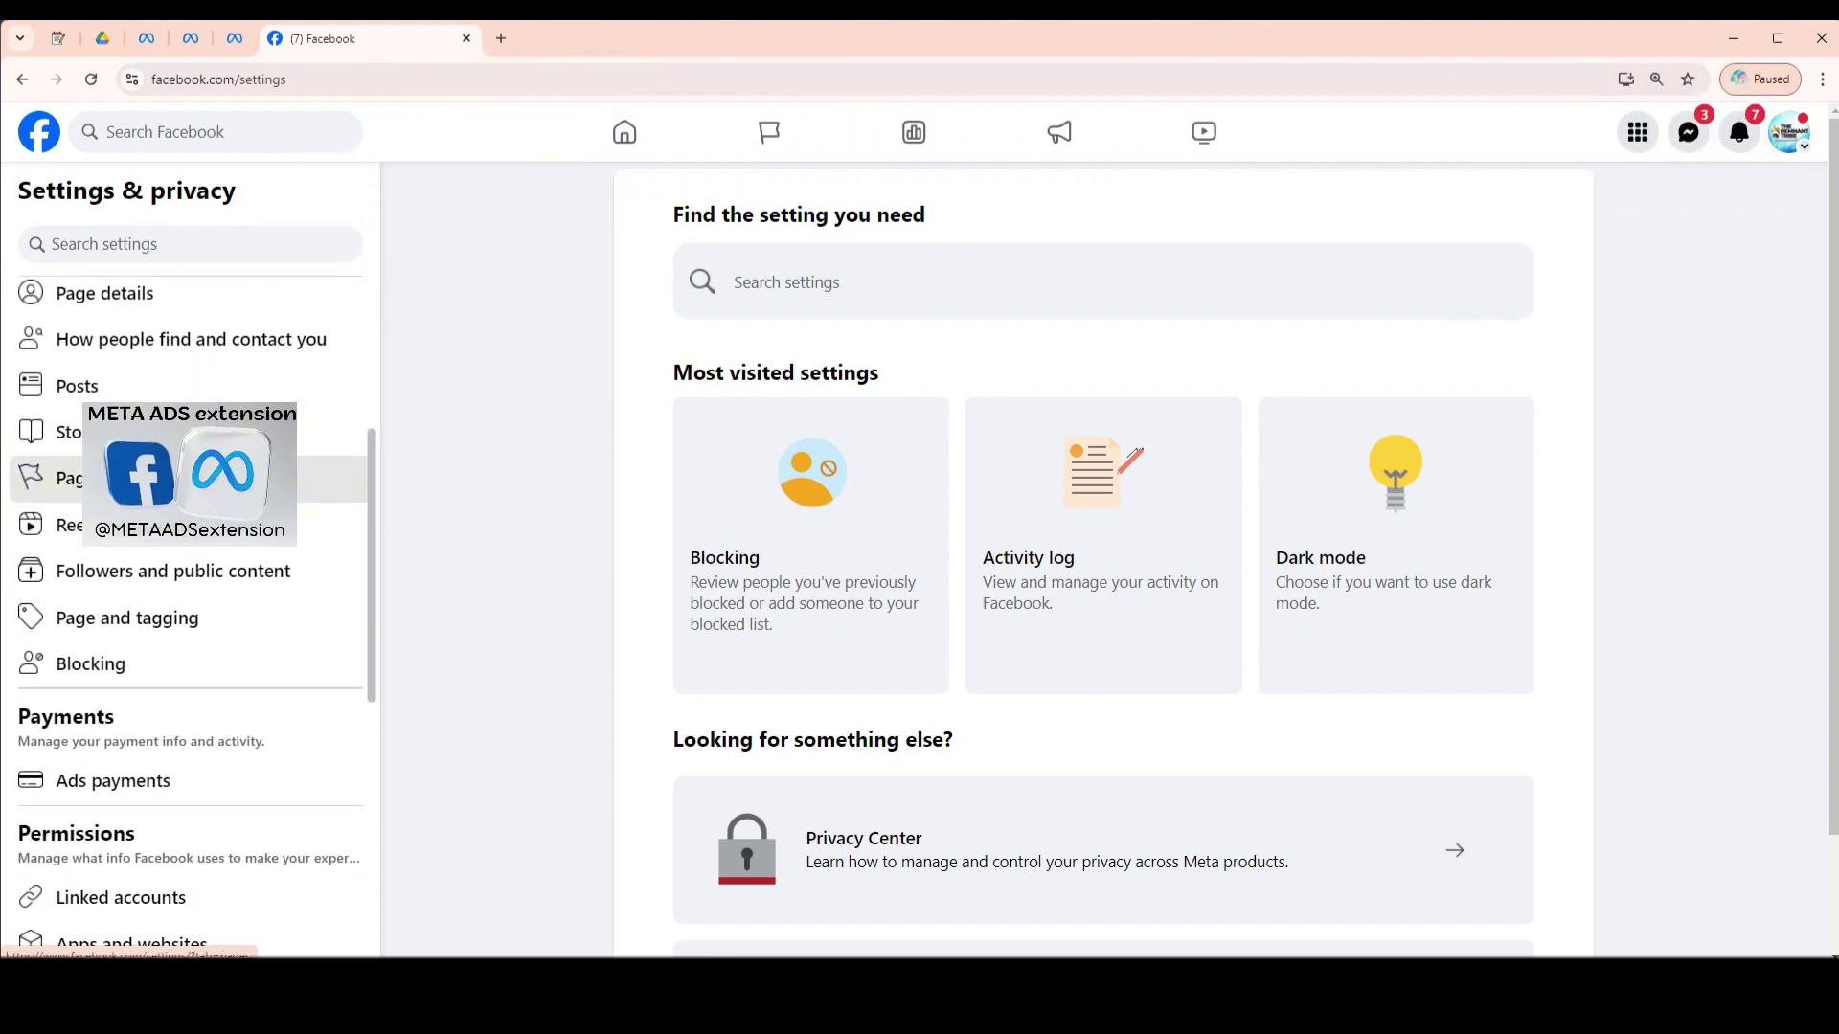
pyautogui.click(1115, 611)
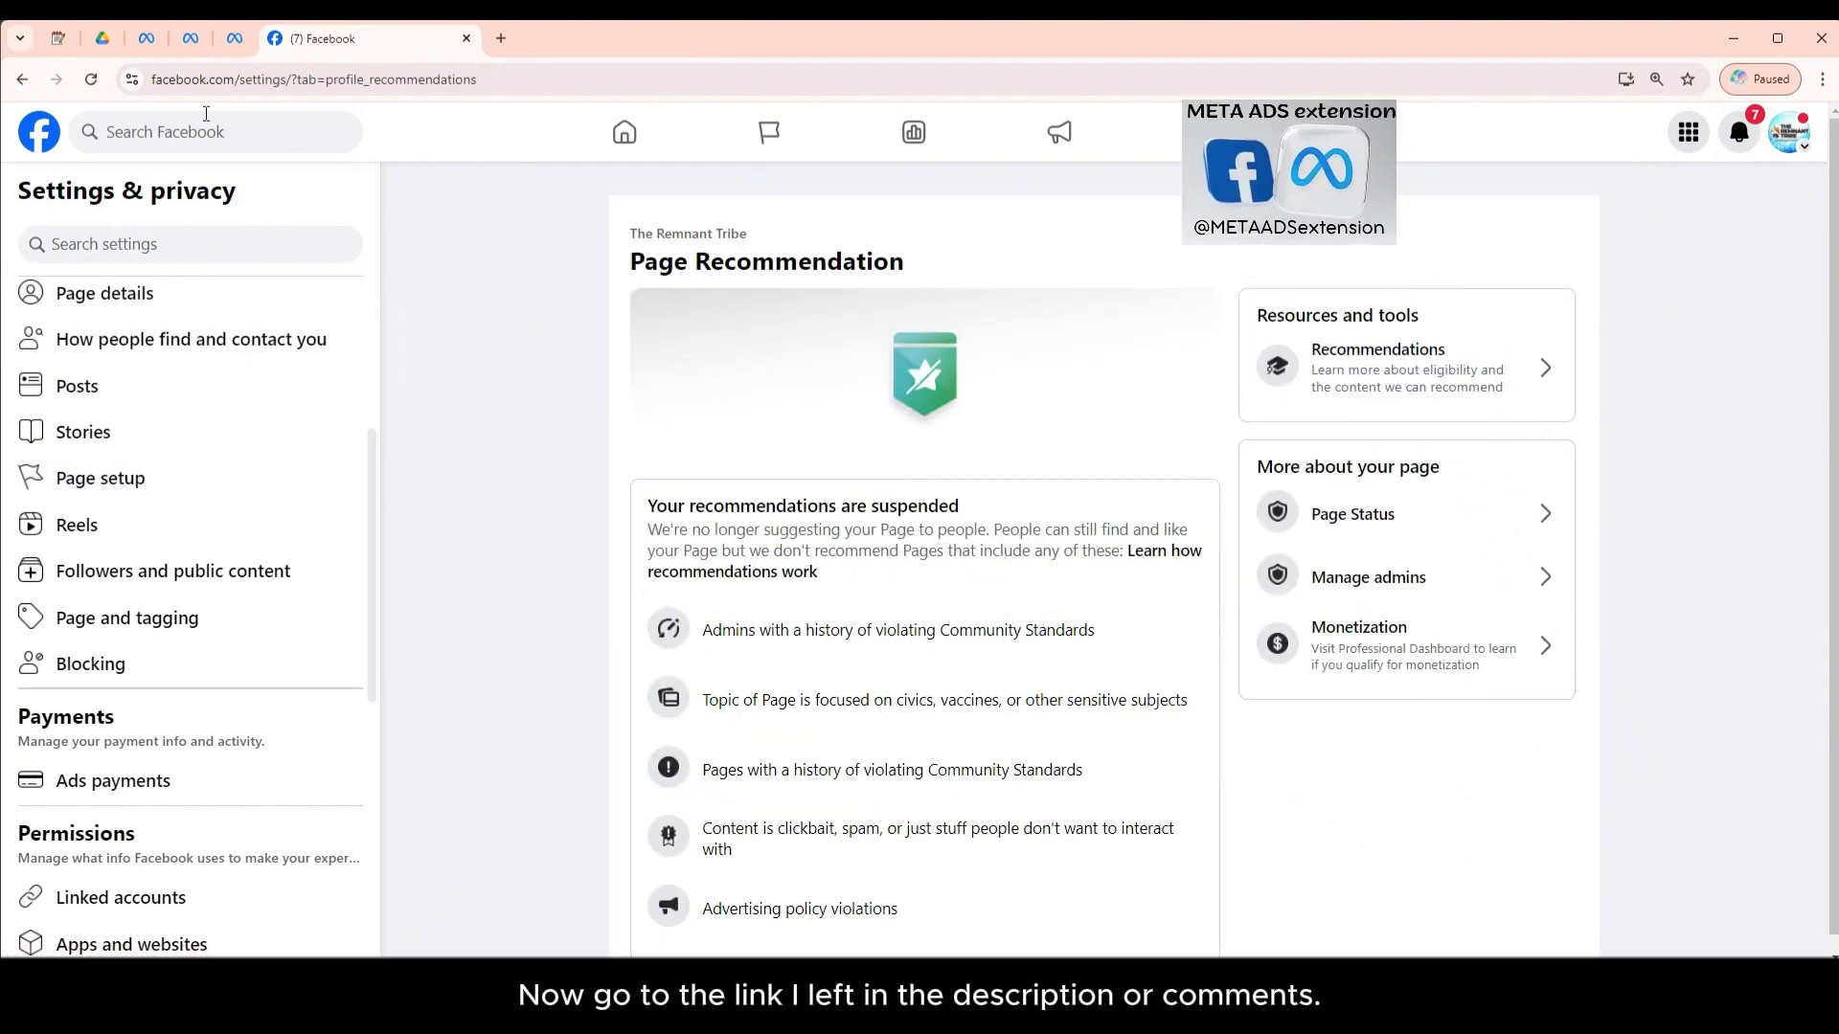
# Enable Developer mode in Chrome's Manage Extensions and show the downloaded appeal zip in its folder
pyautogui.click(87, 45)
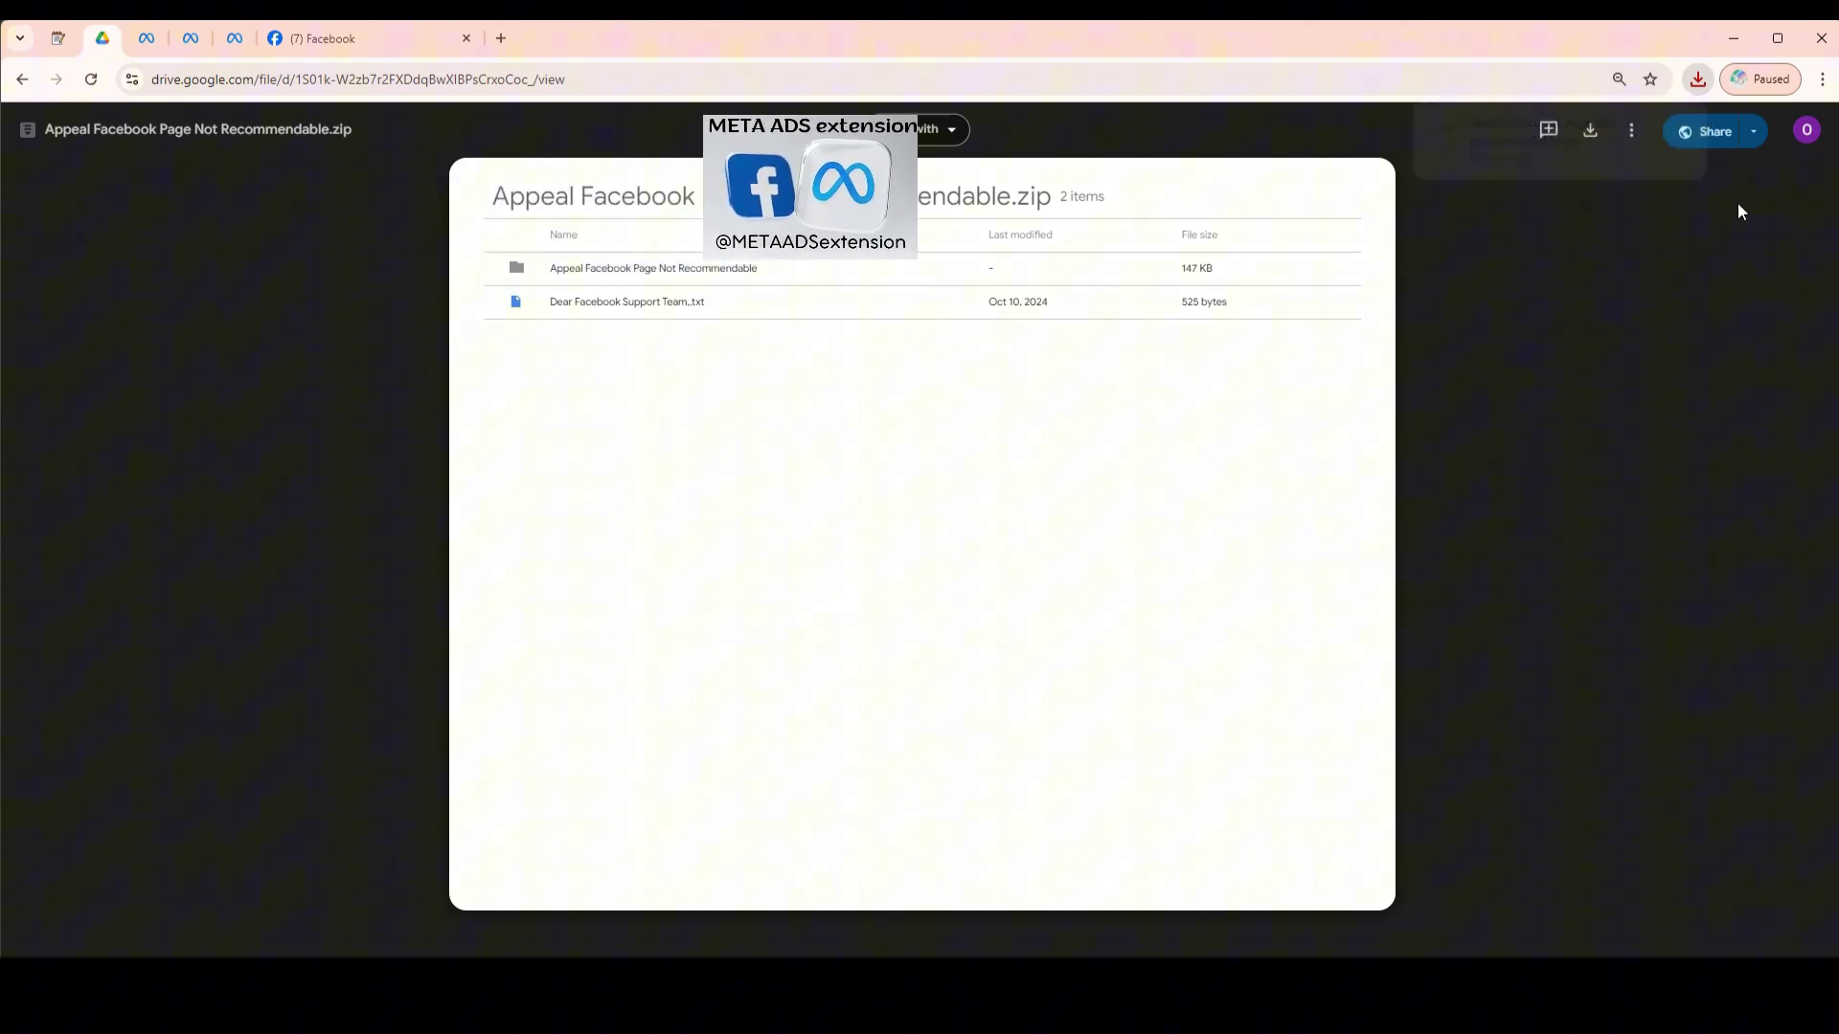
pyautogui.click(1822, 80)
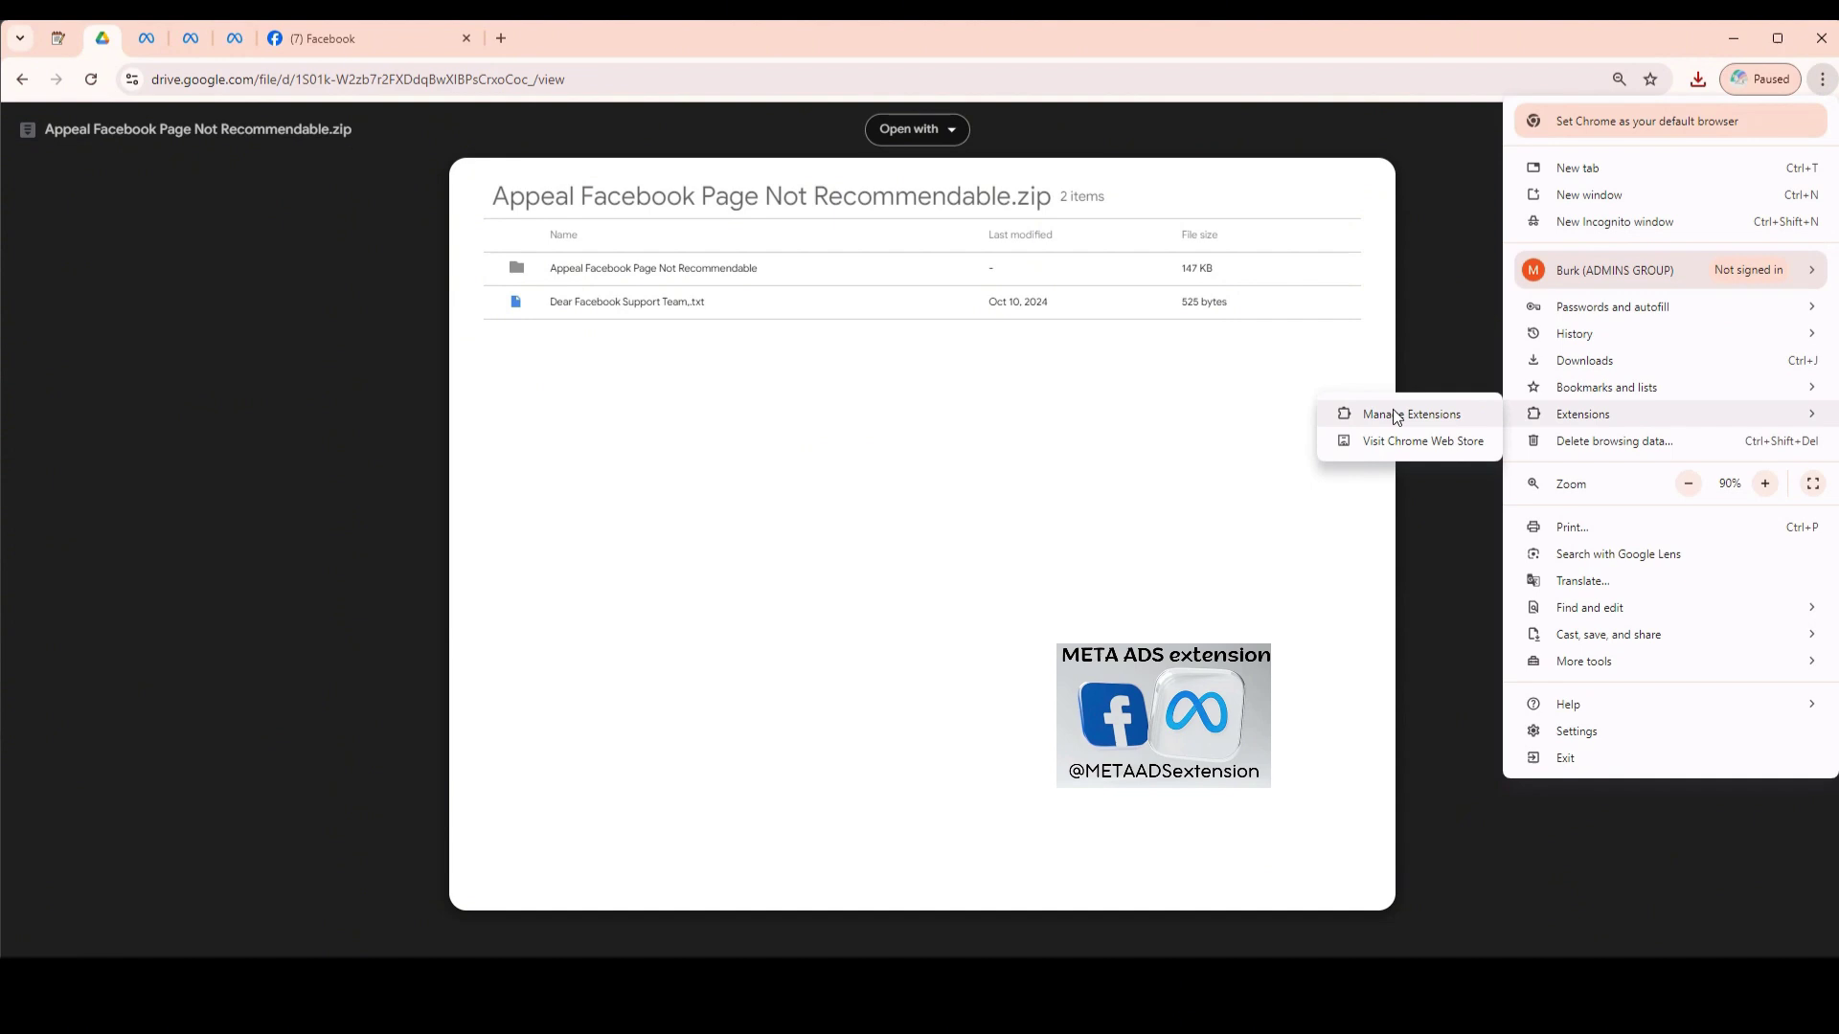
pyautogui.click(1406, 416)
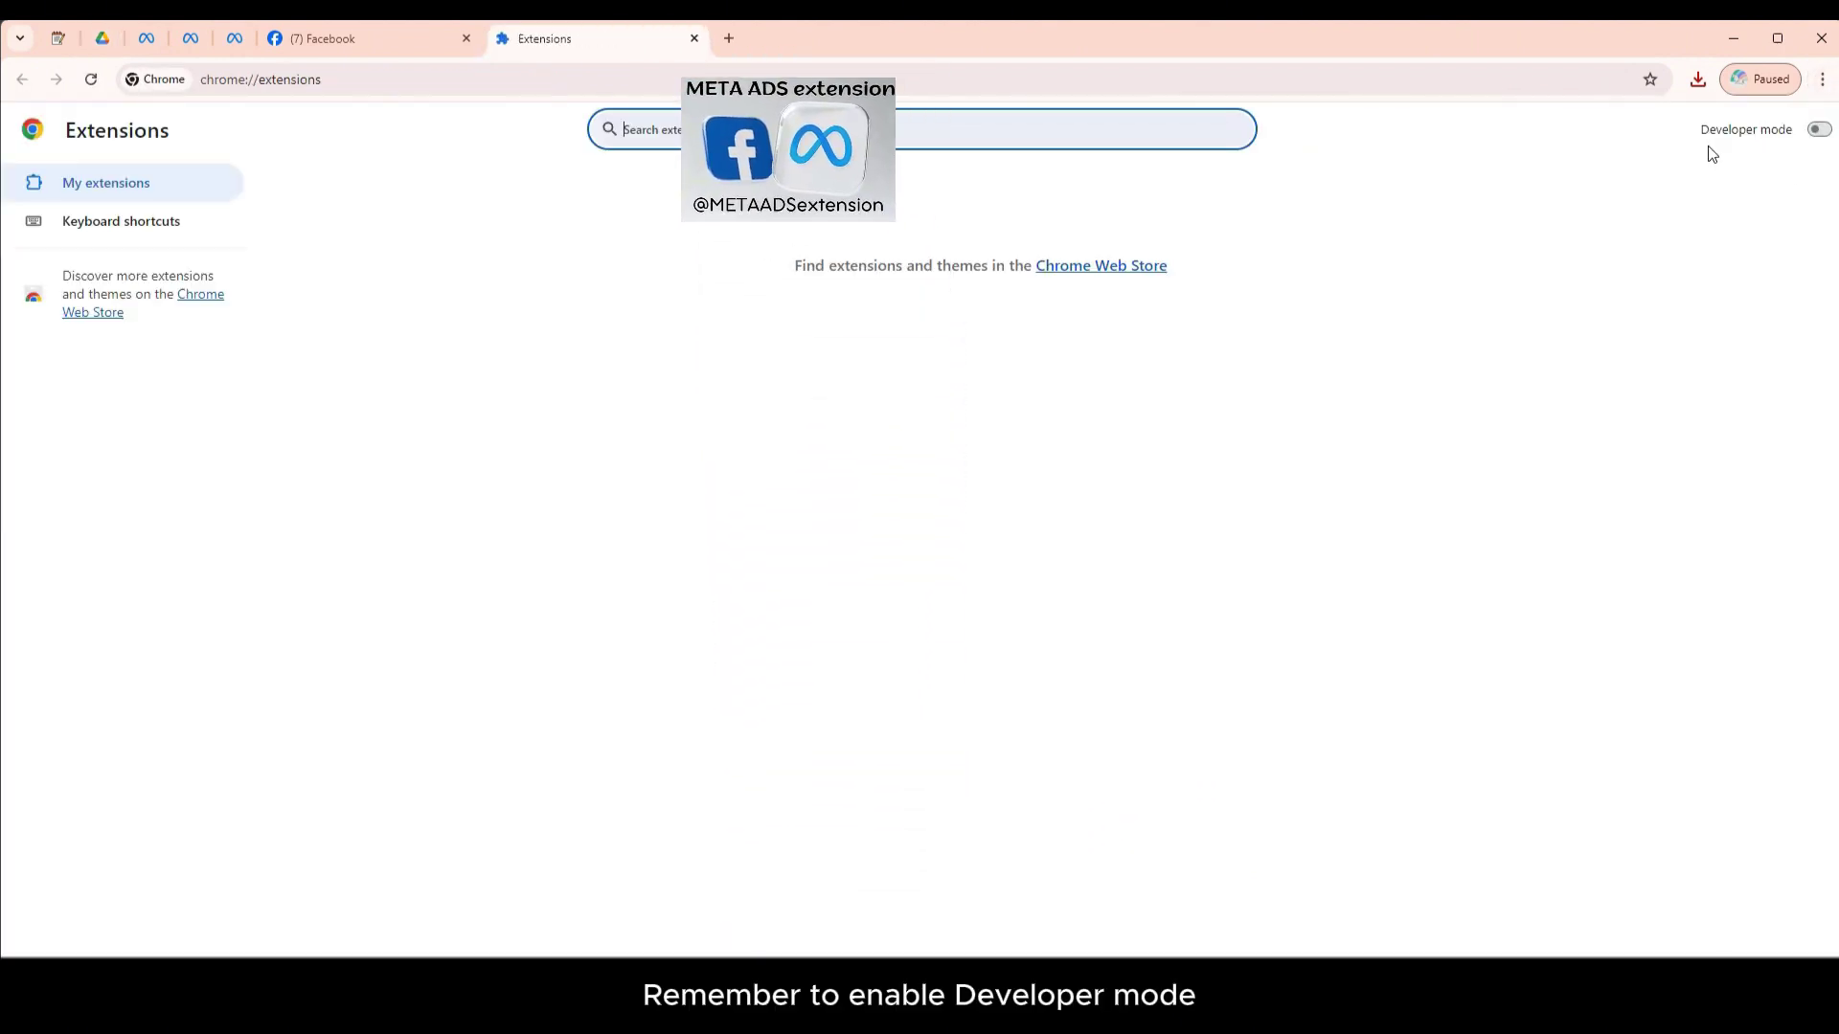
pyautogui.moveTo(1702, 130); pyautogui.dragTo(1788, 131)
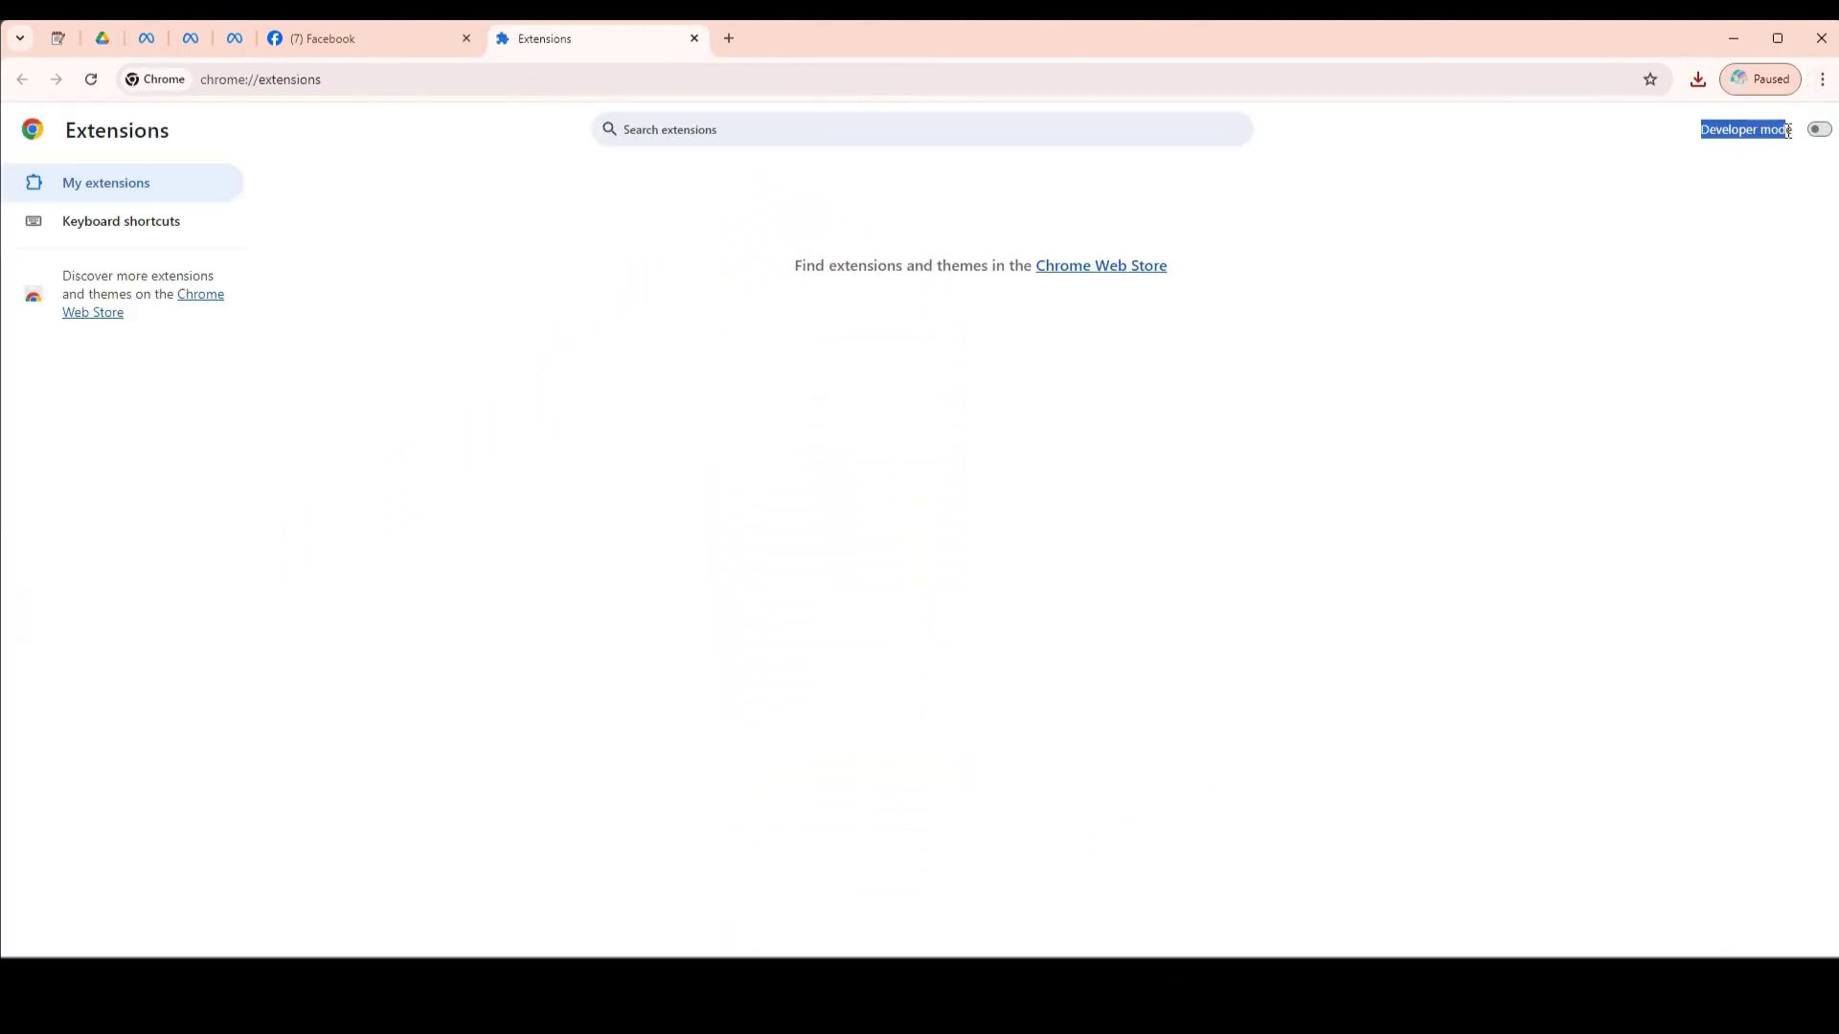
pyautogui.click(1819, 131)
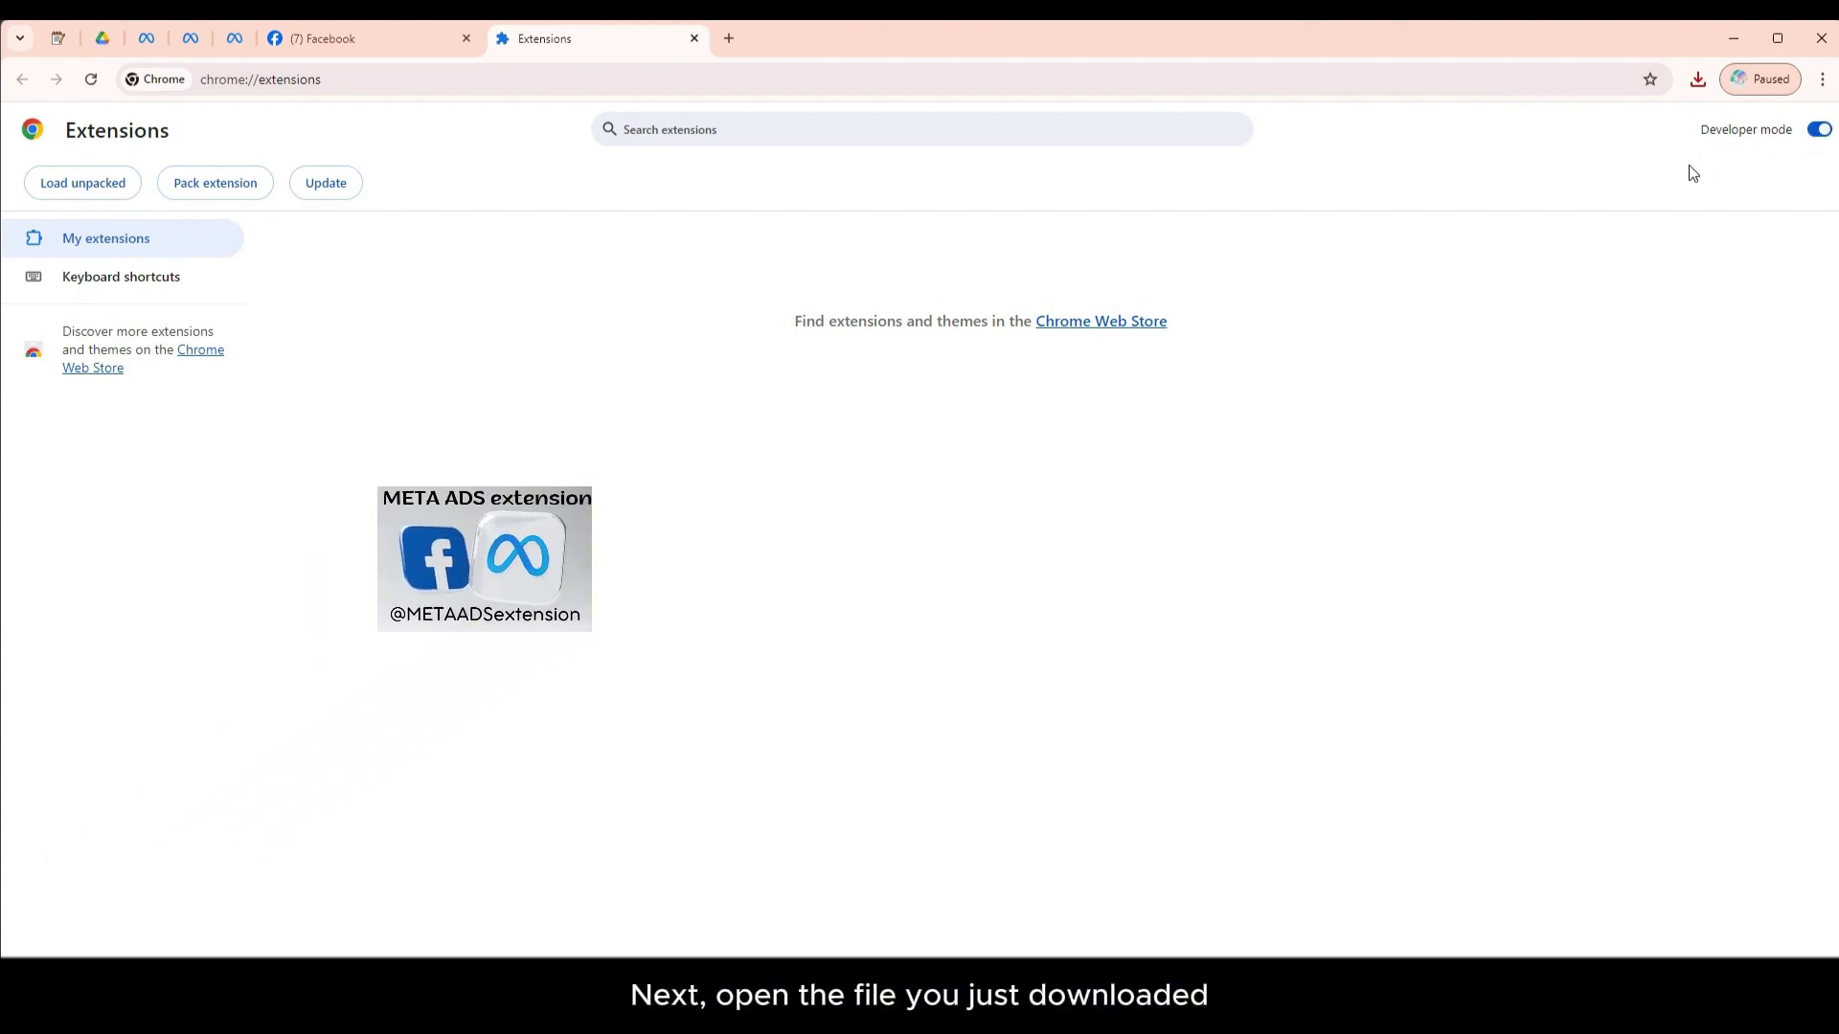
pyautogui.click(1695, 78)
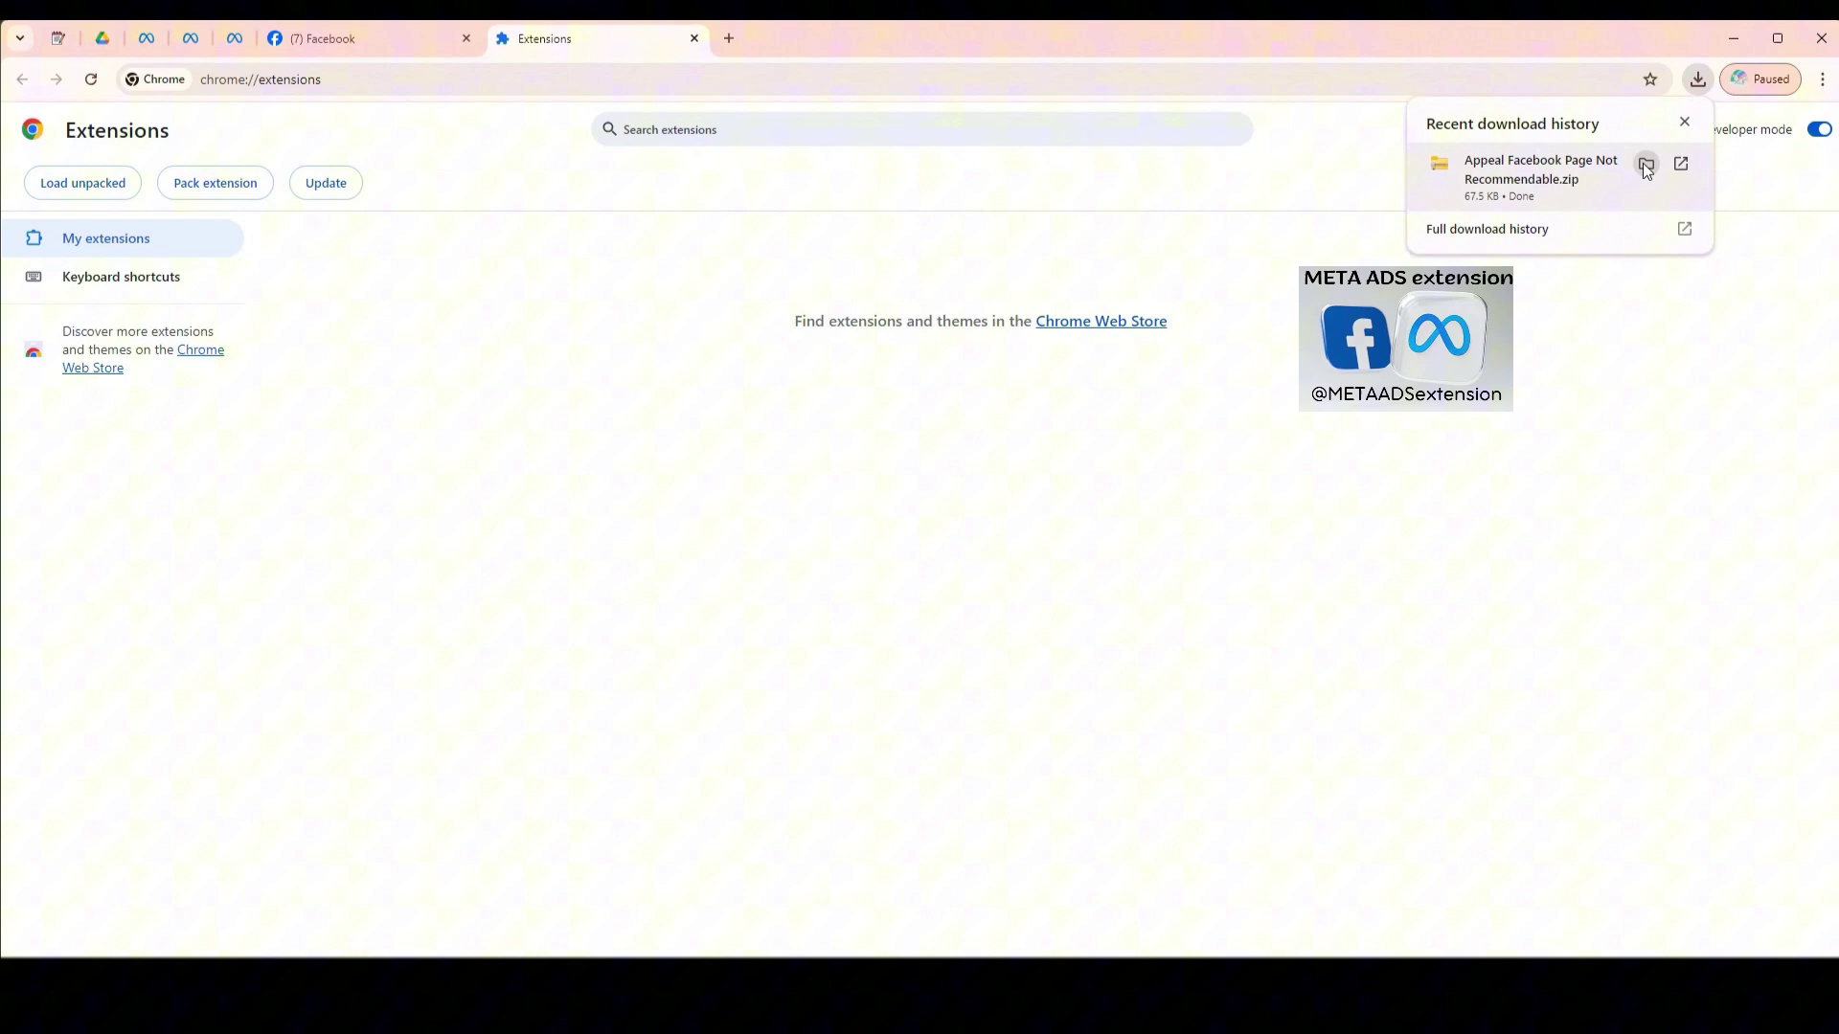
pyautogui.click(1680, 164)
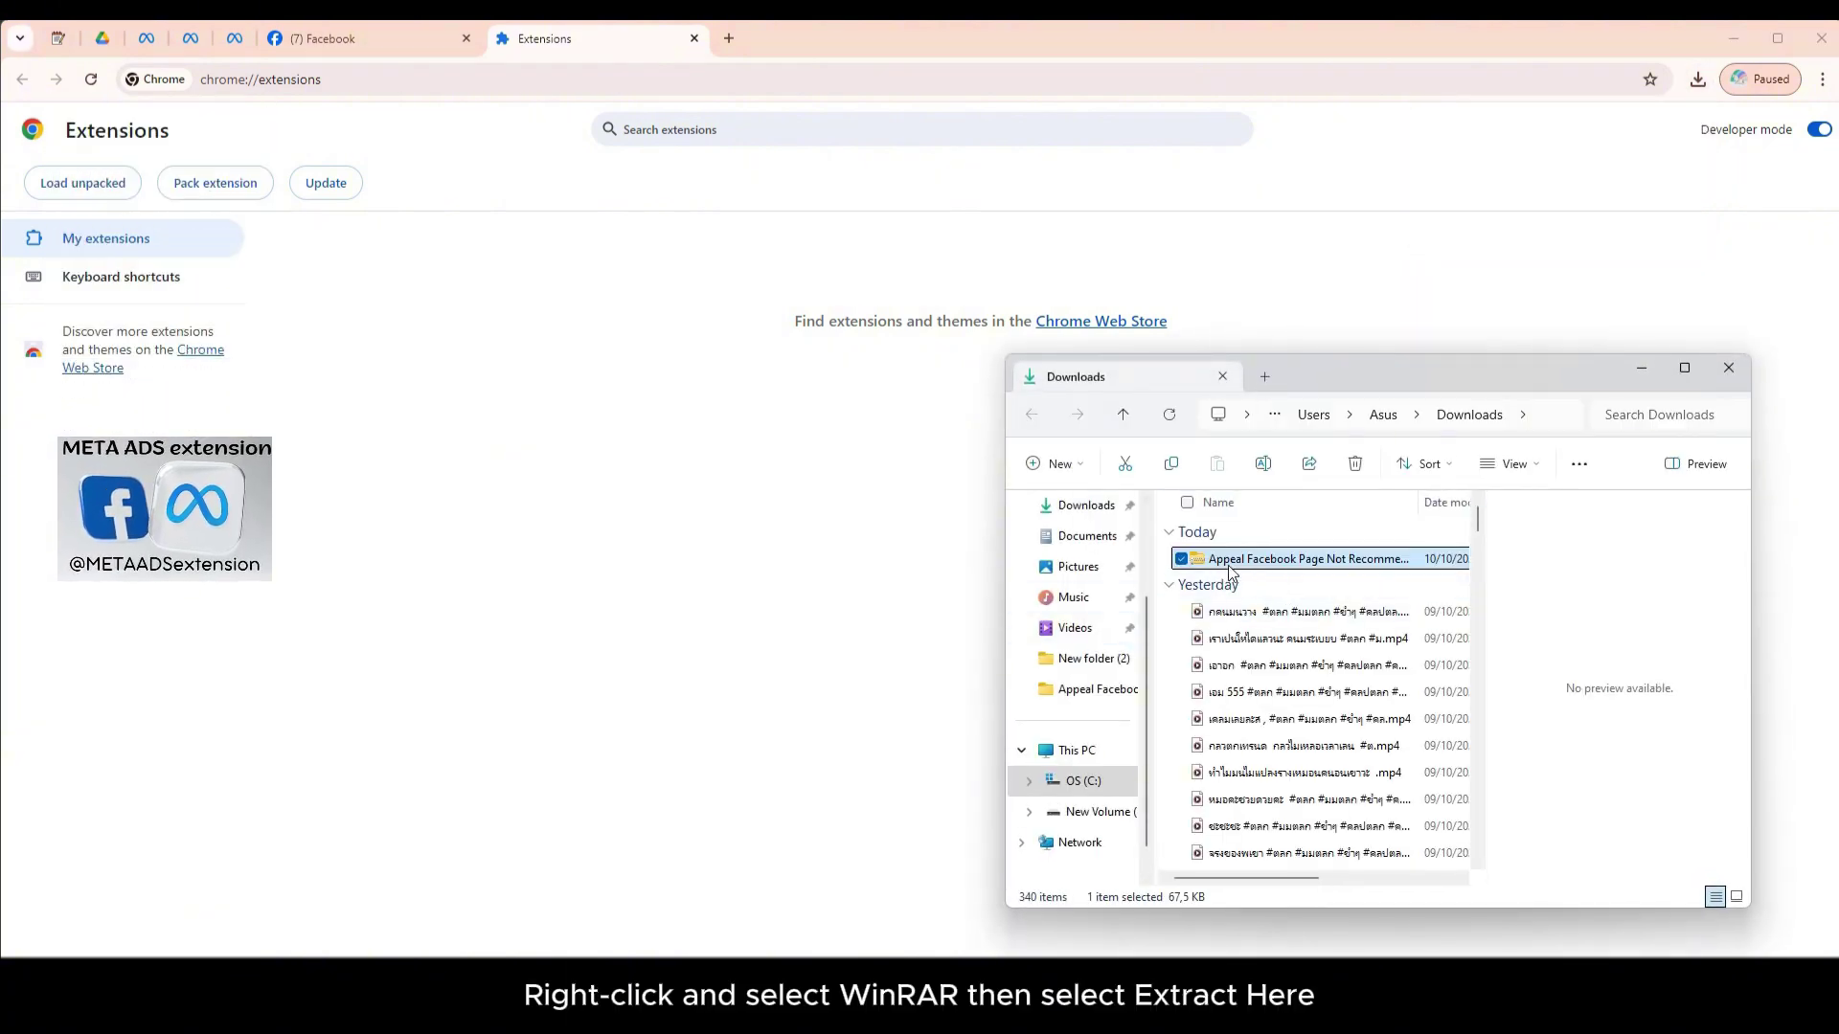
# Extract the zip with WinRAR, preview its text file, and drag the folder into Chrome extensions
pyautogui.rightClick(1294, 566)
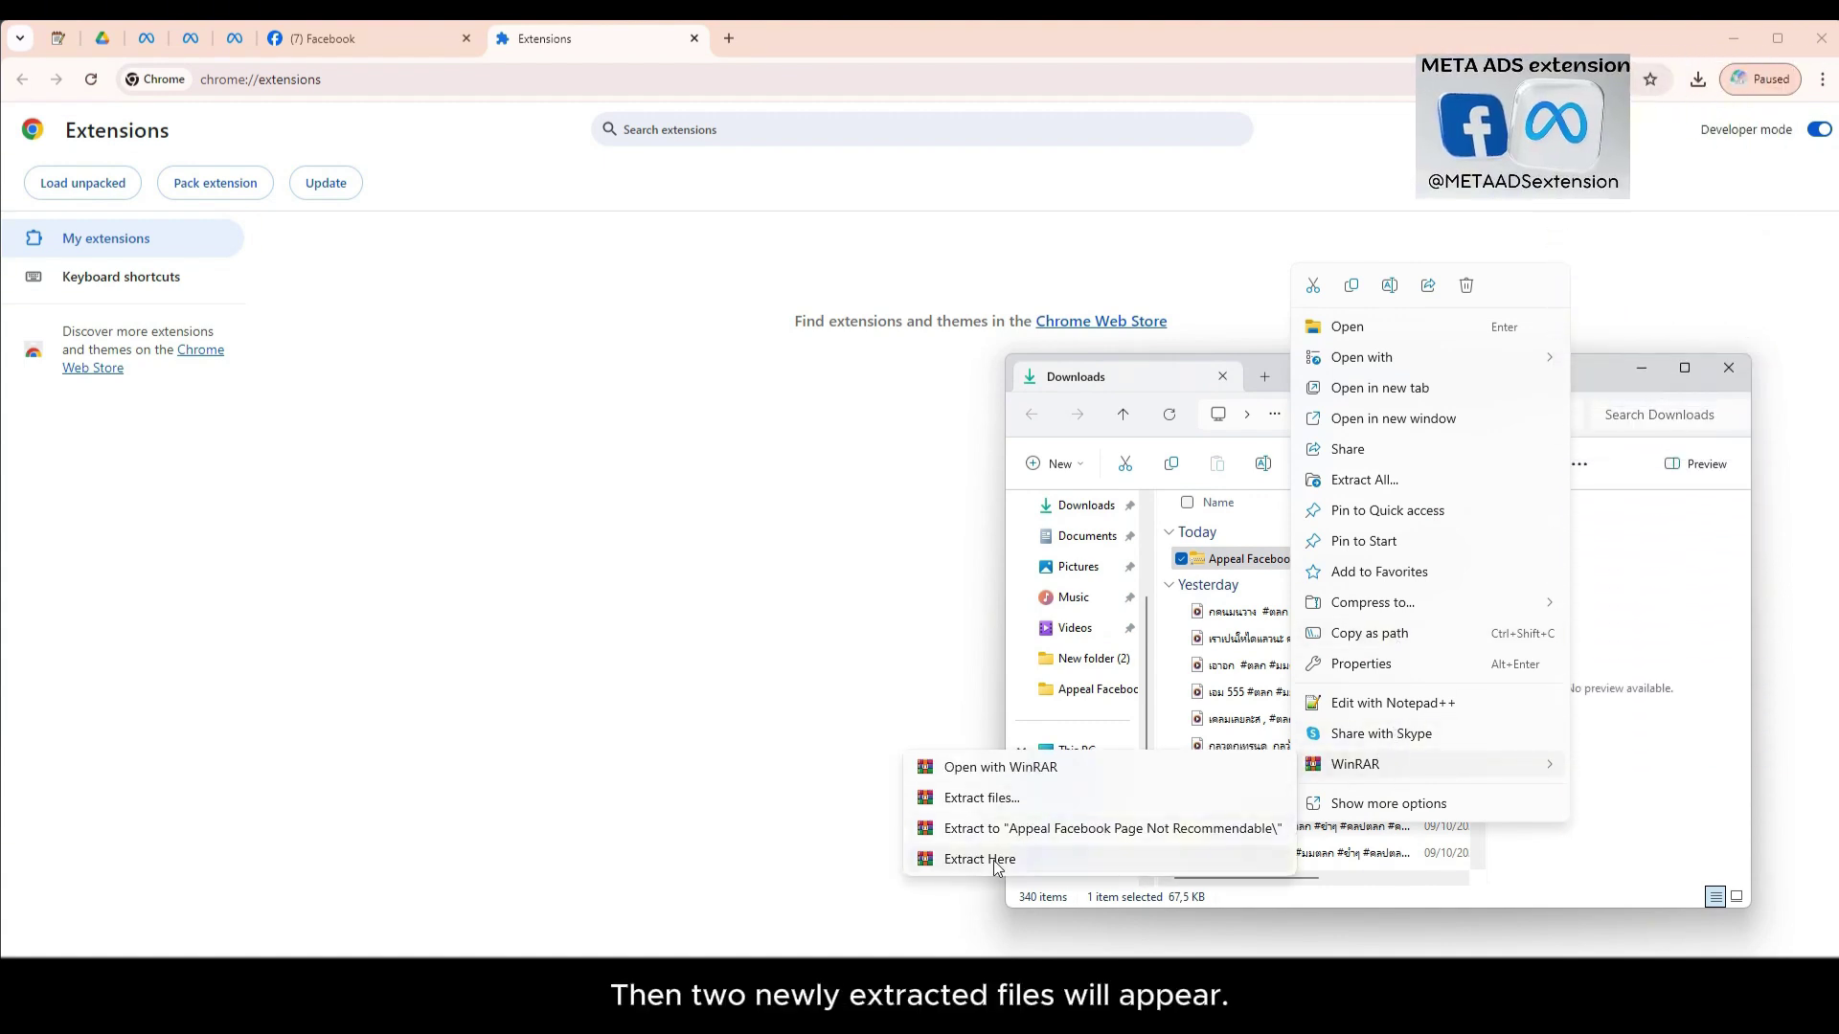
pyautogui.click(963, 862)
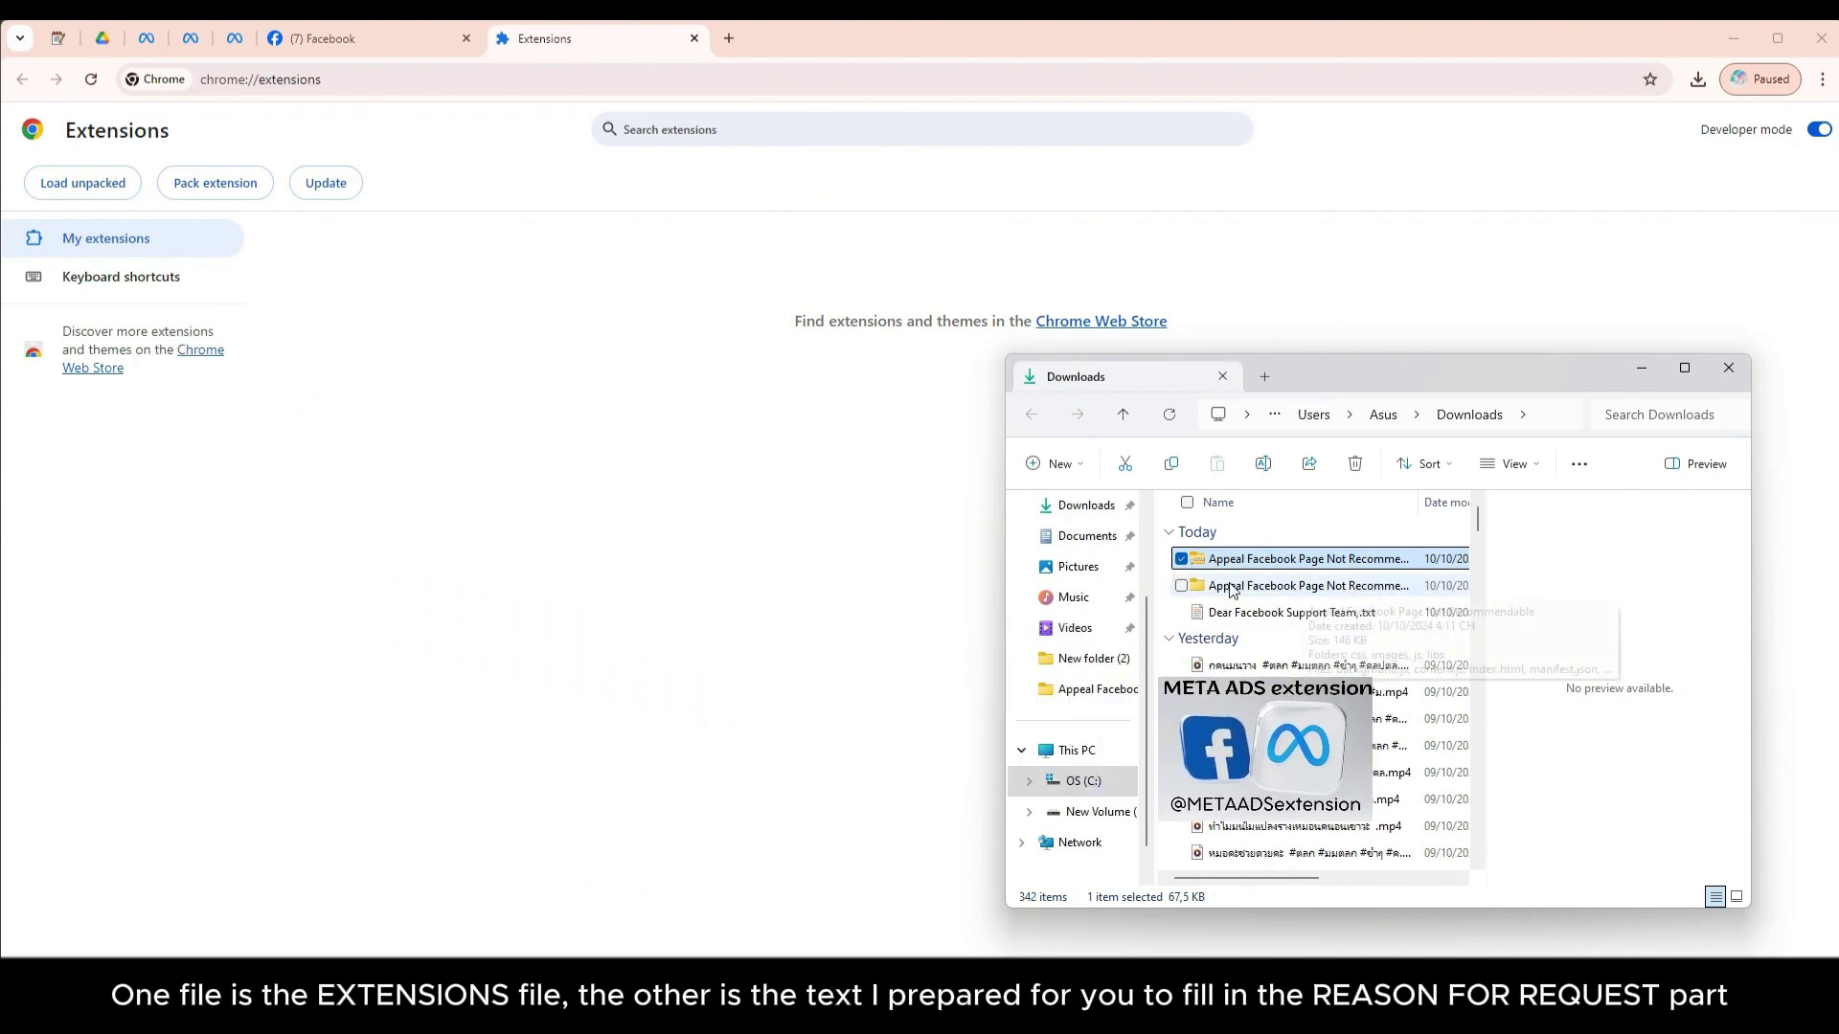
pyautogui.click(1286, 589)
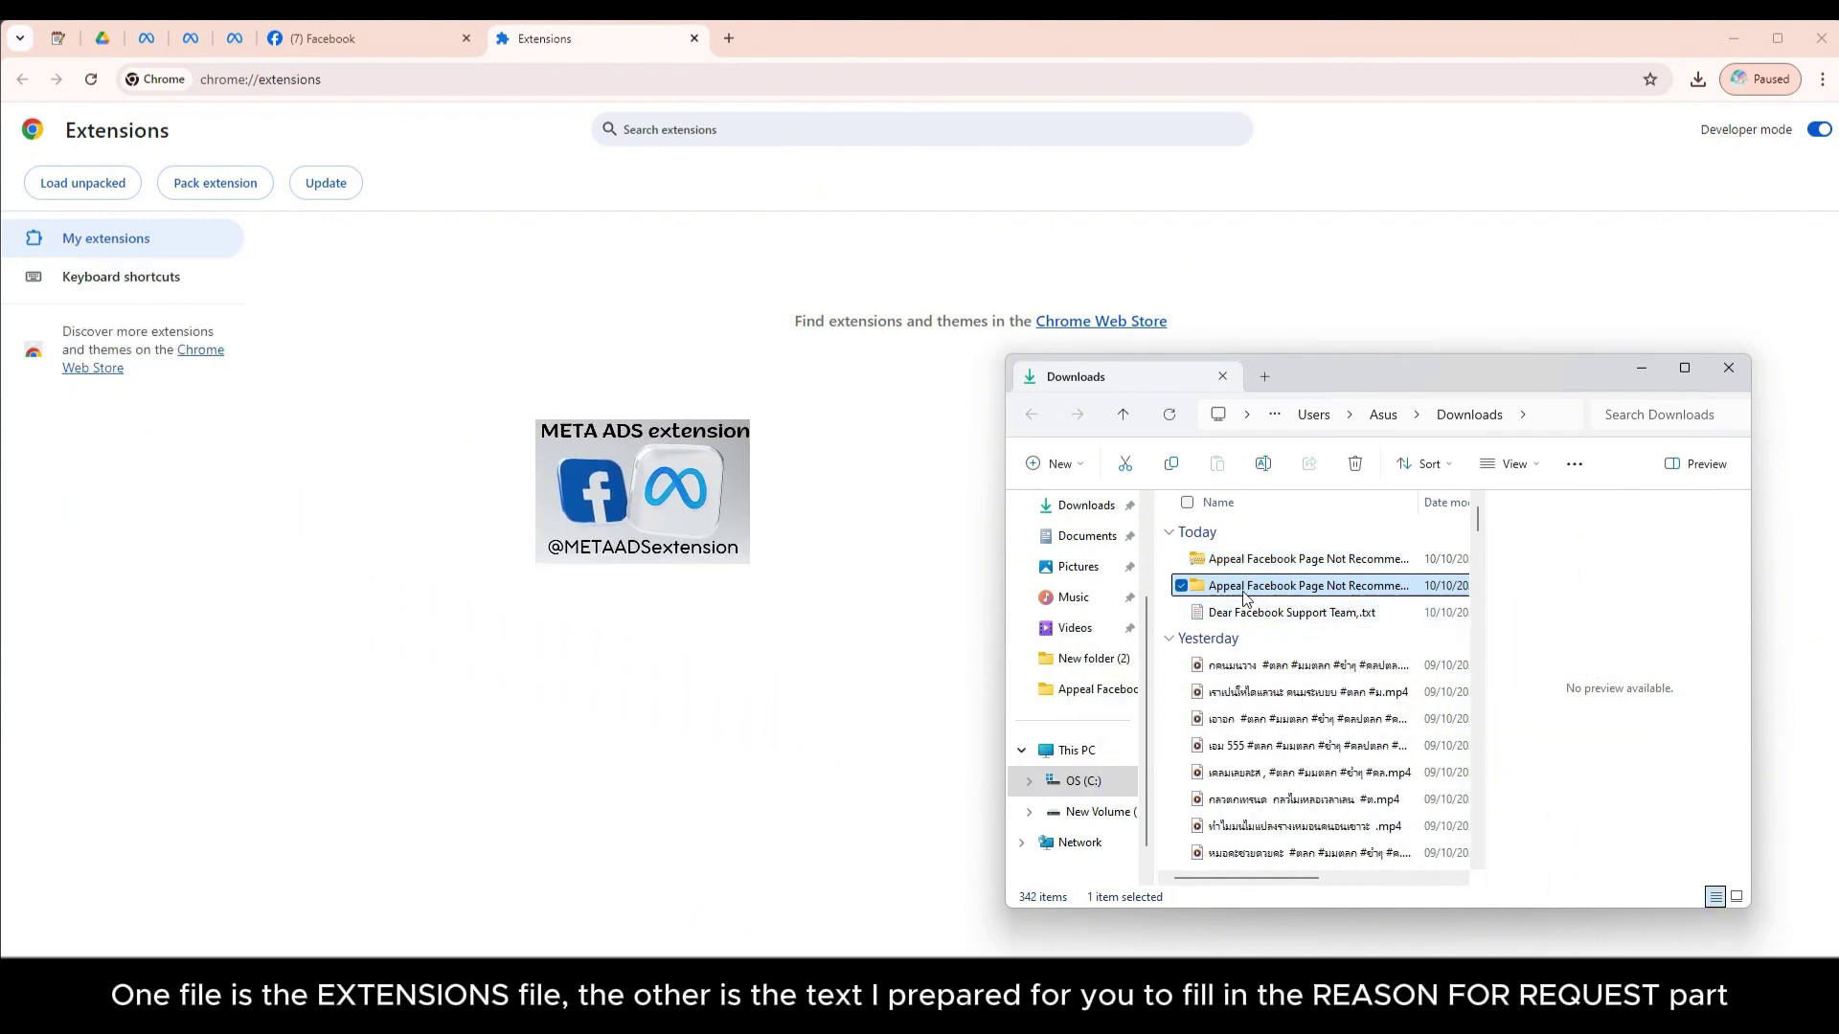
pyautogui.click(1246, 606)
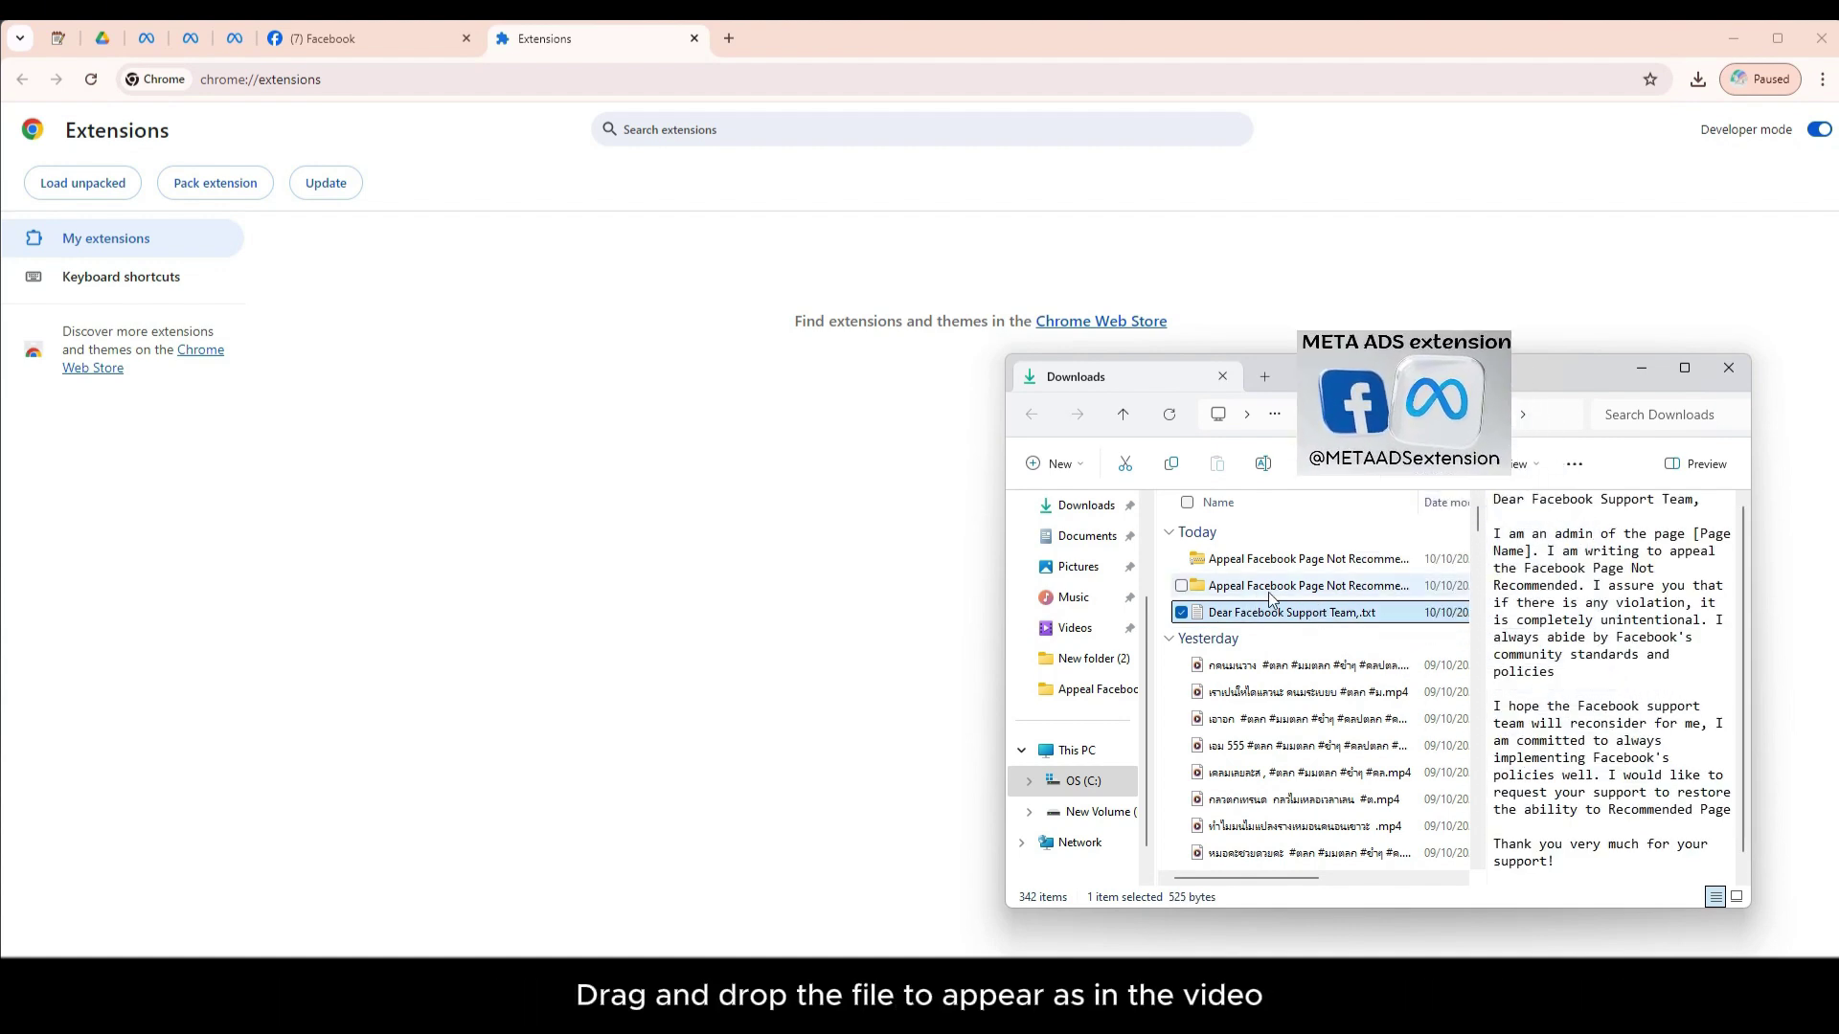
pyautogui.moveTo(1259, 596)
pyautogui.mouseDown()
pyautogui.moveTo(830, 416)
pyautogui.moveTo(770, 459)
pyautogui.mouseUp()
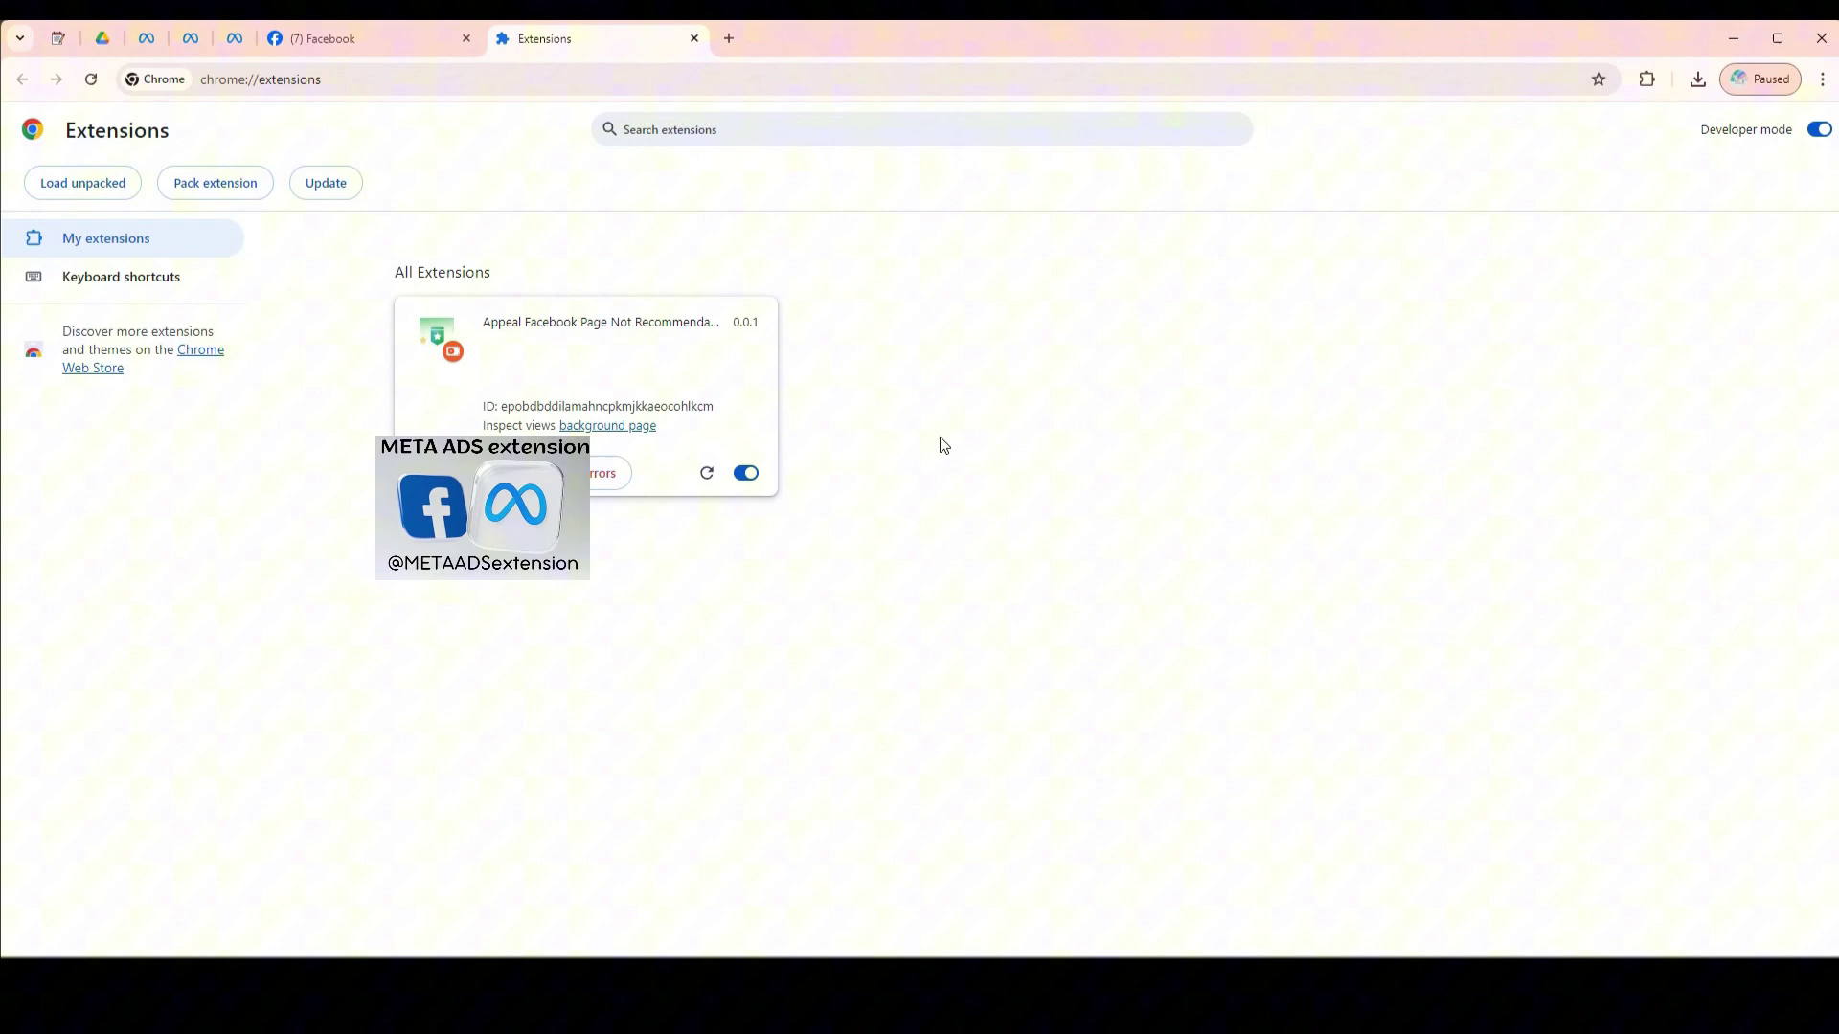
# Open the Appeal Facebook Page Not Recommendable extension form at its Page ID field
pyautogui.click(1648, 79)
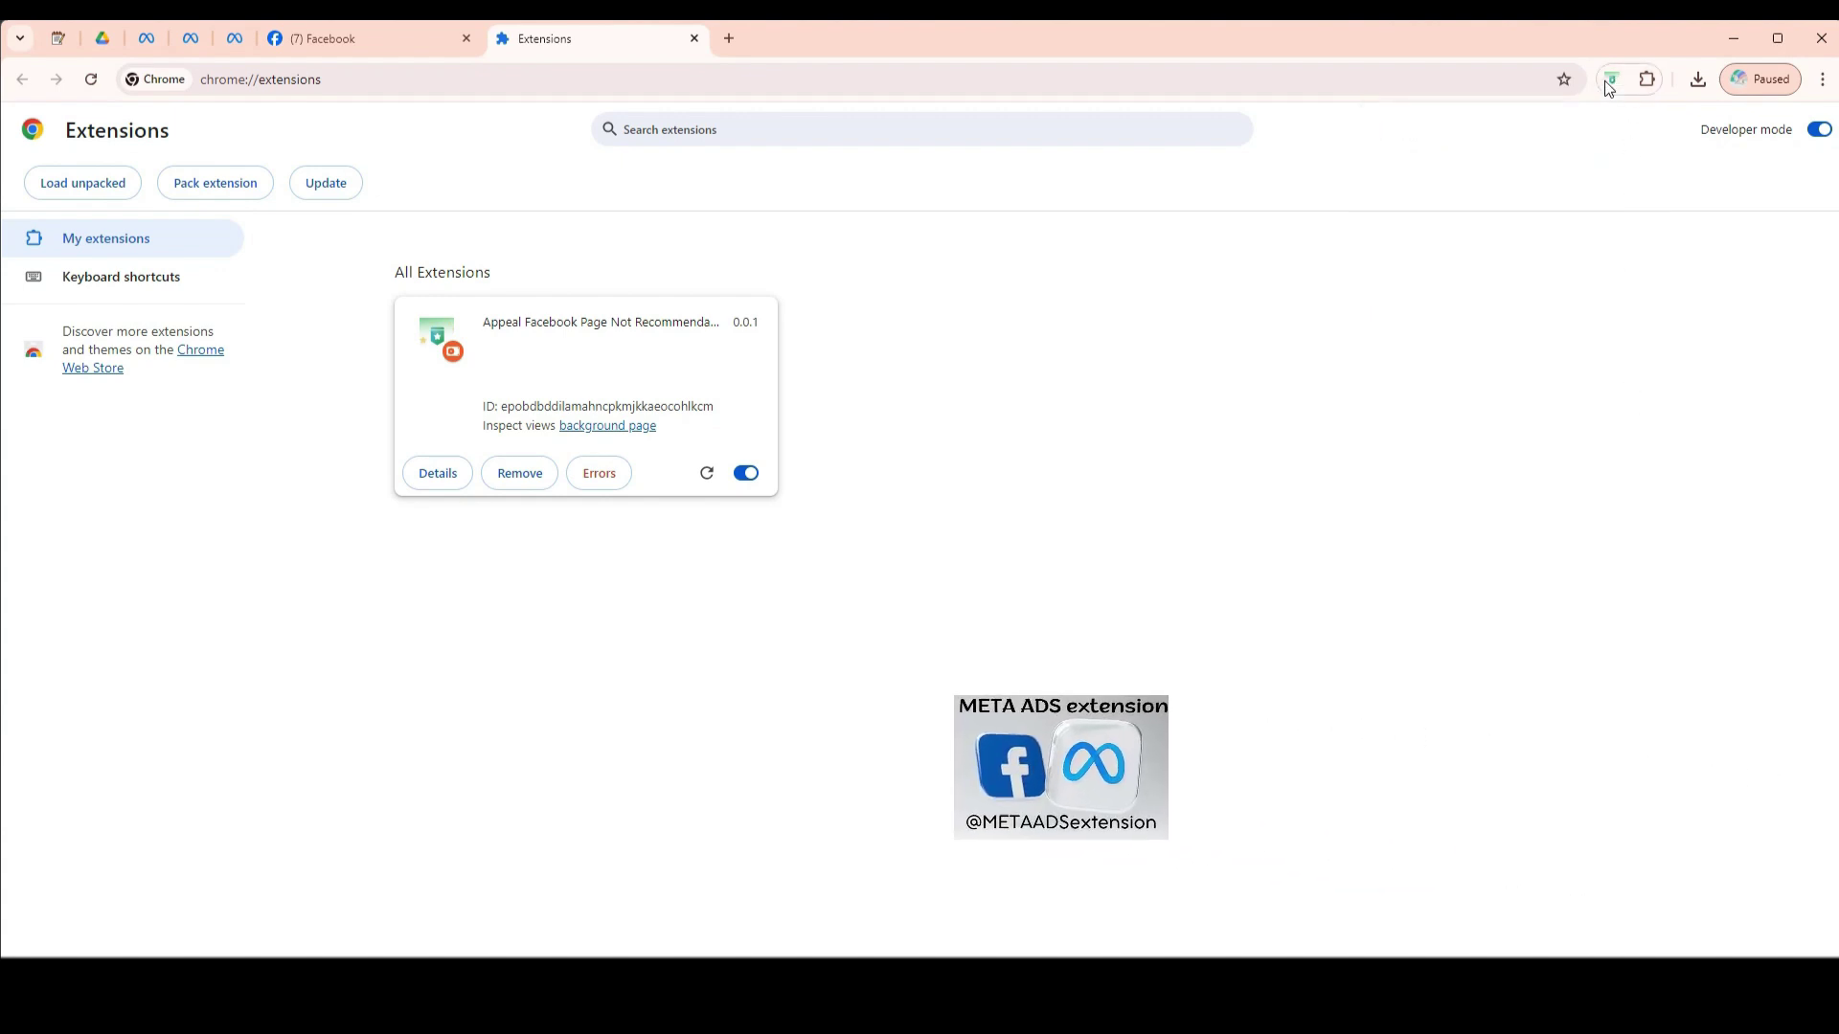
pyautogui.click(1611, 85)
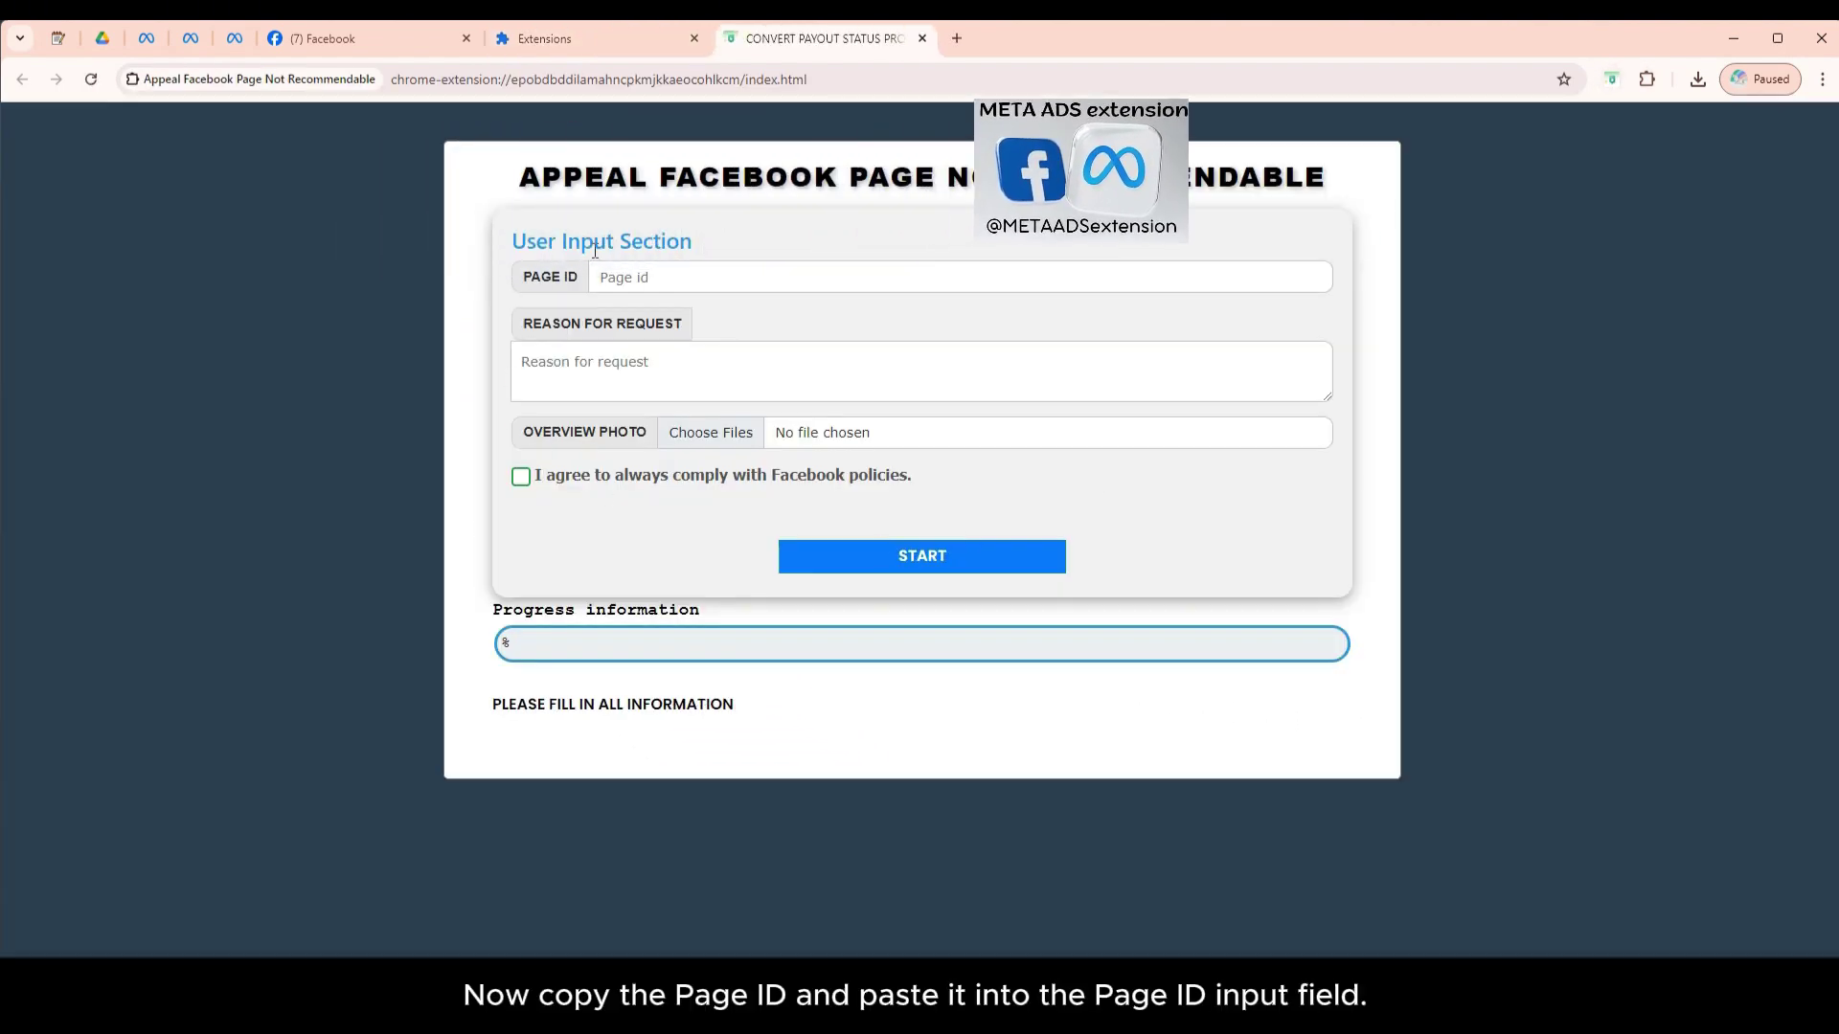
pyautogui.click(637, 278)
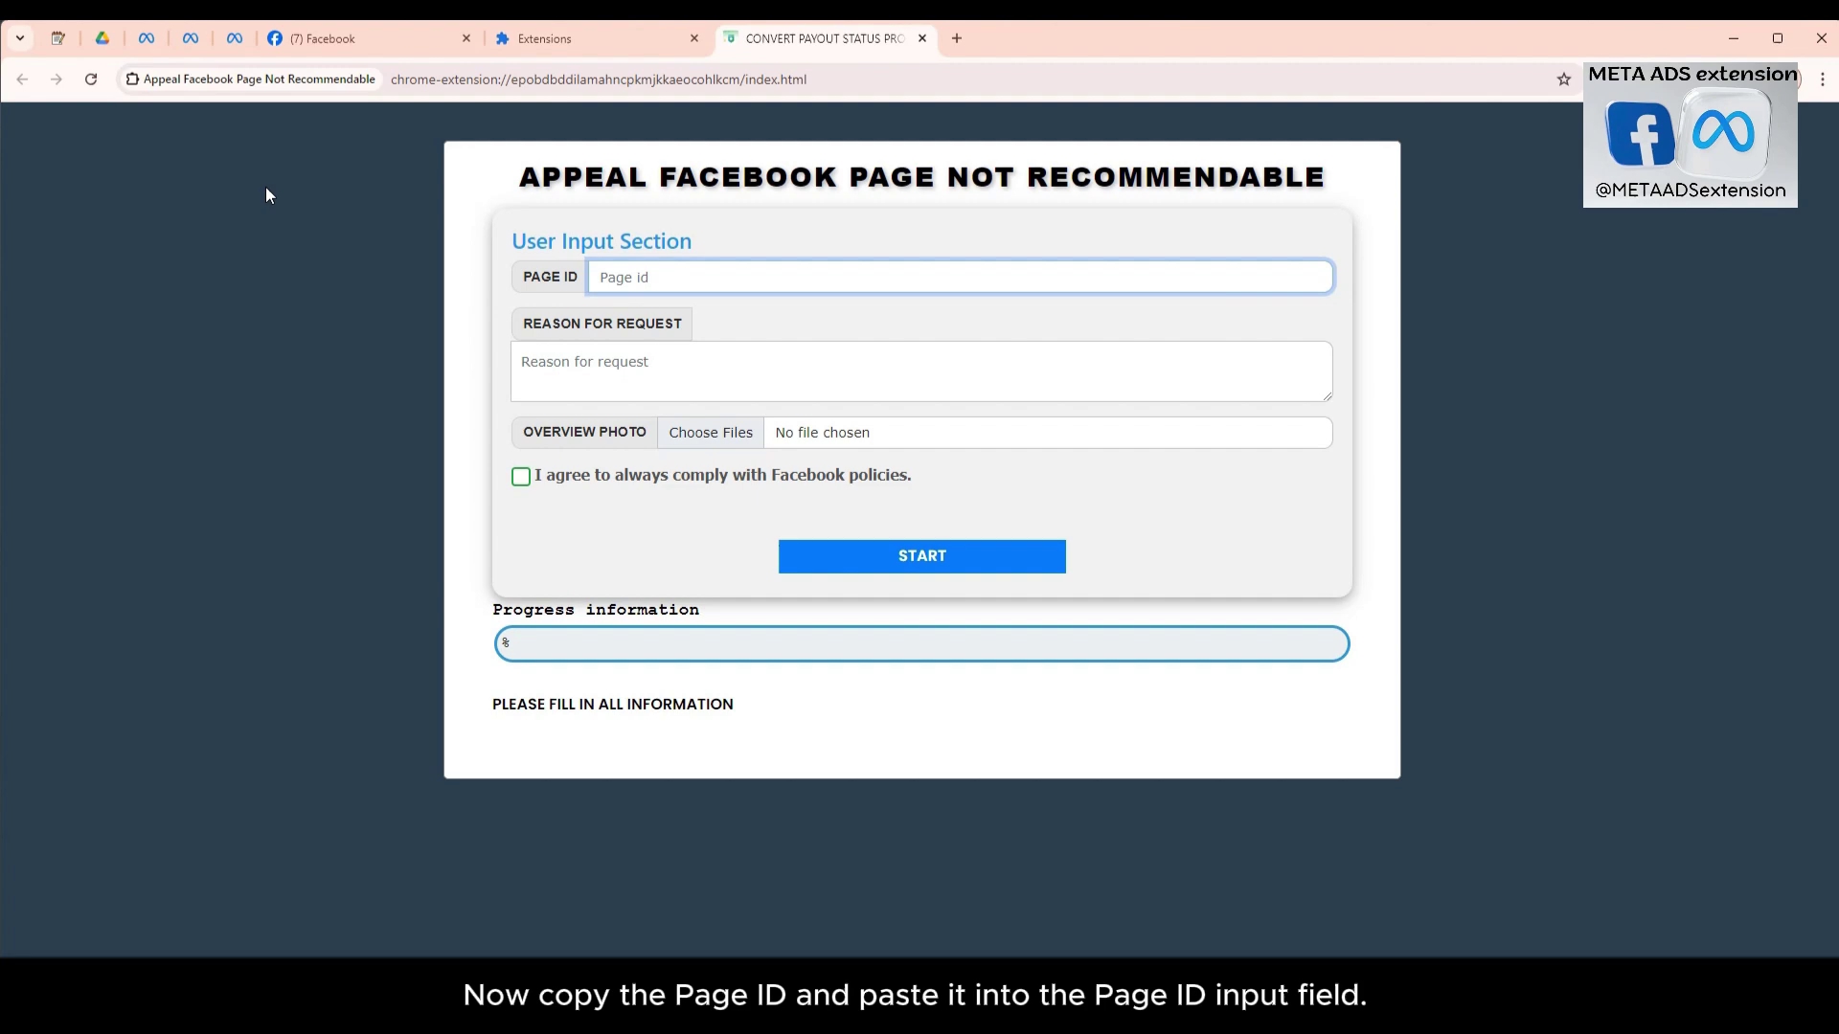
pyautogui.click(378, 42)
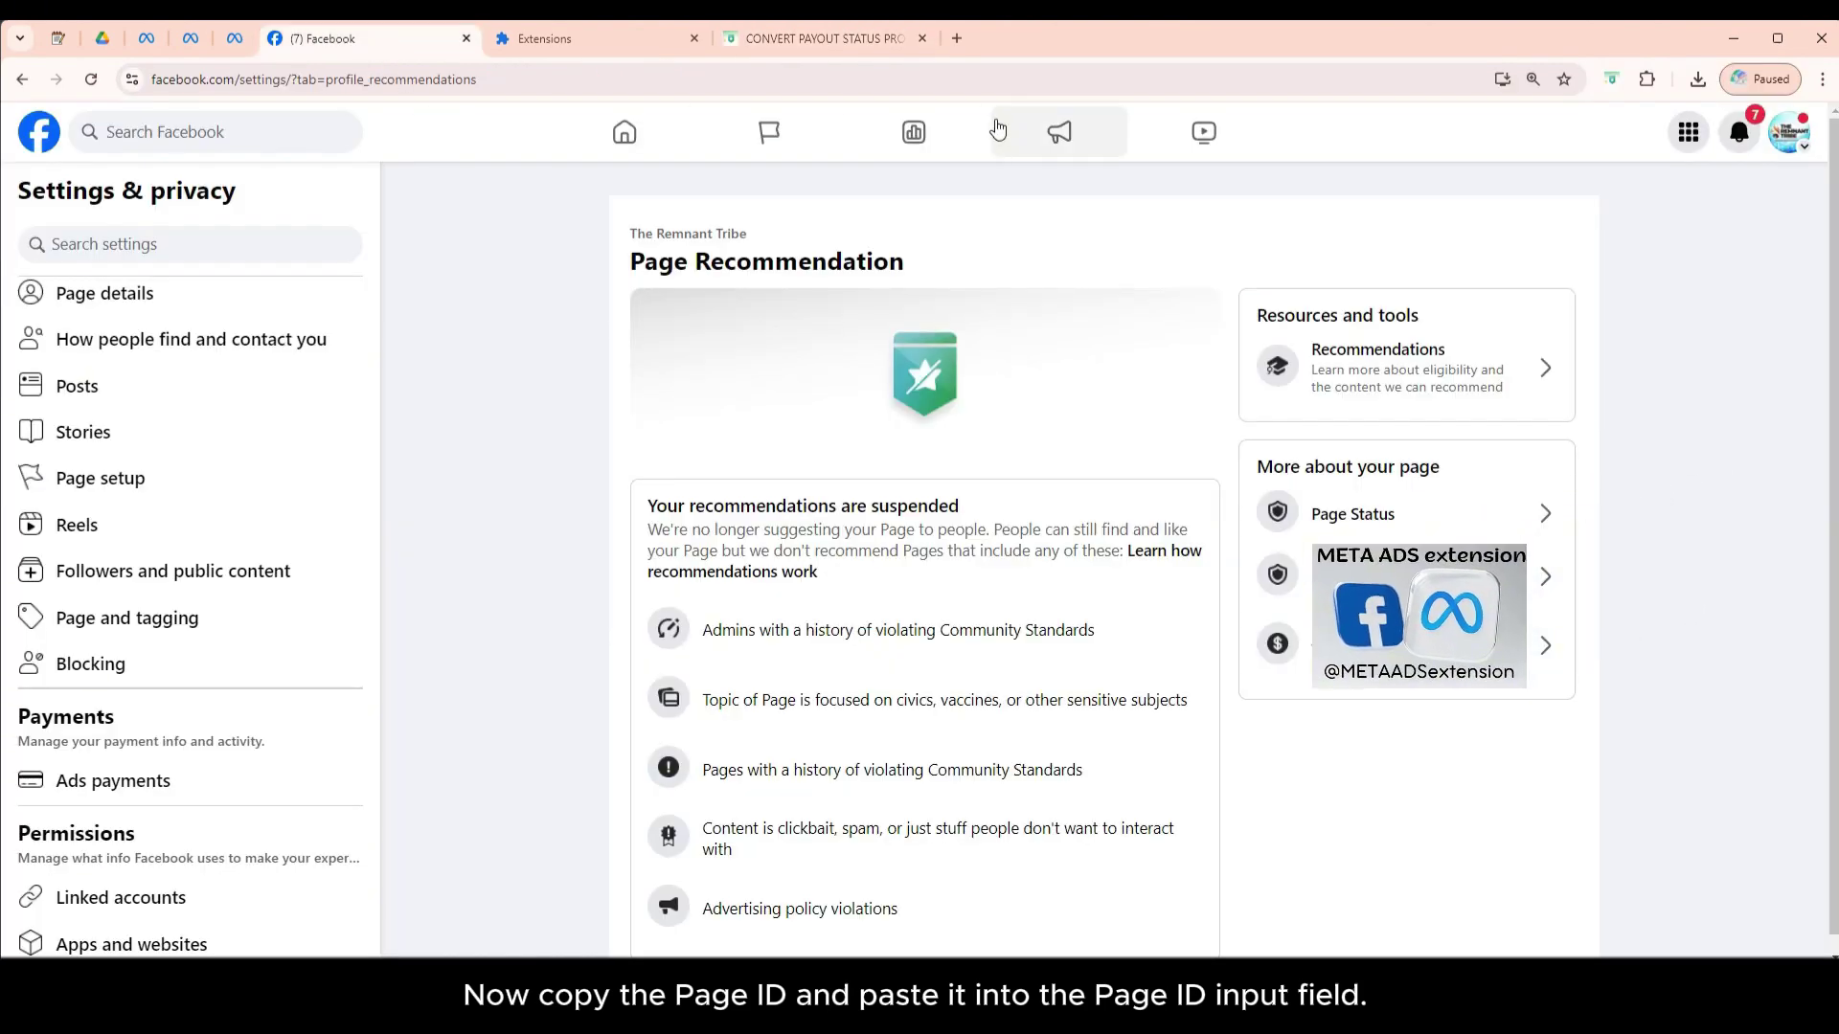
pyautogui.click(1789, 133)
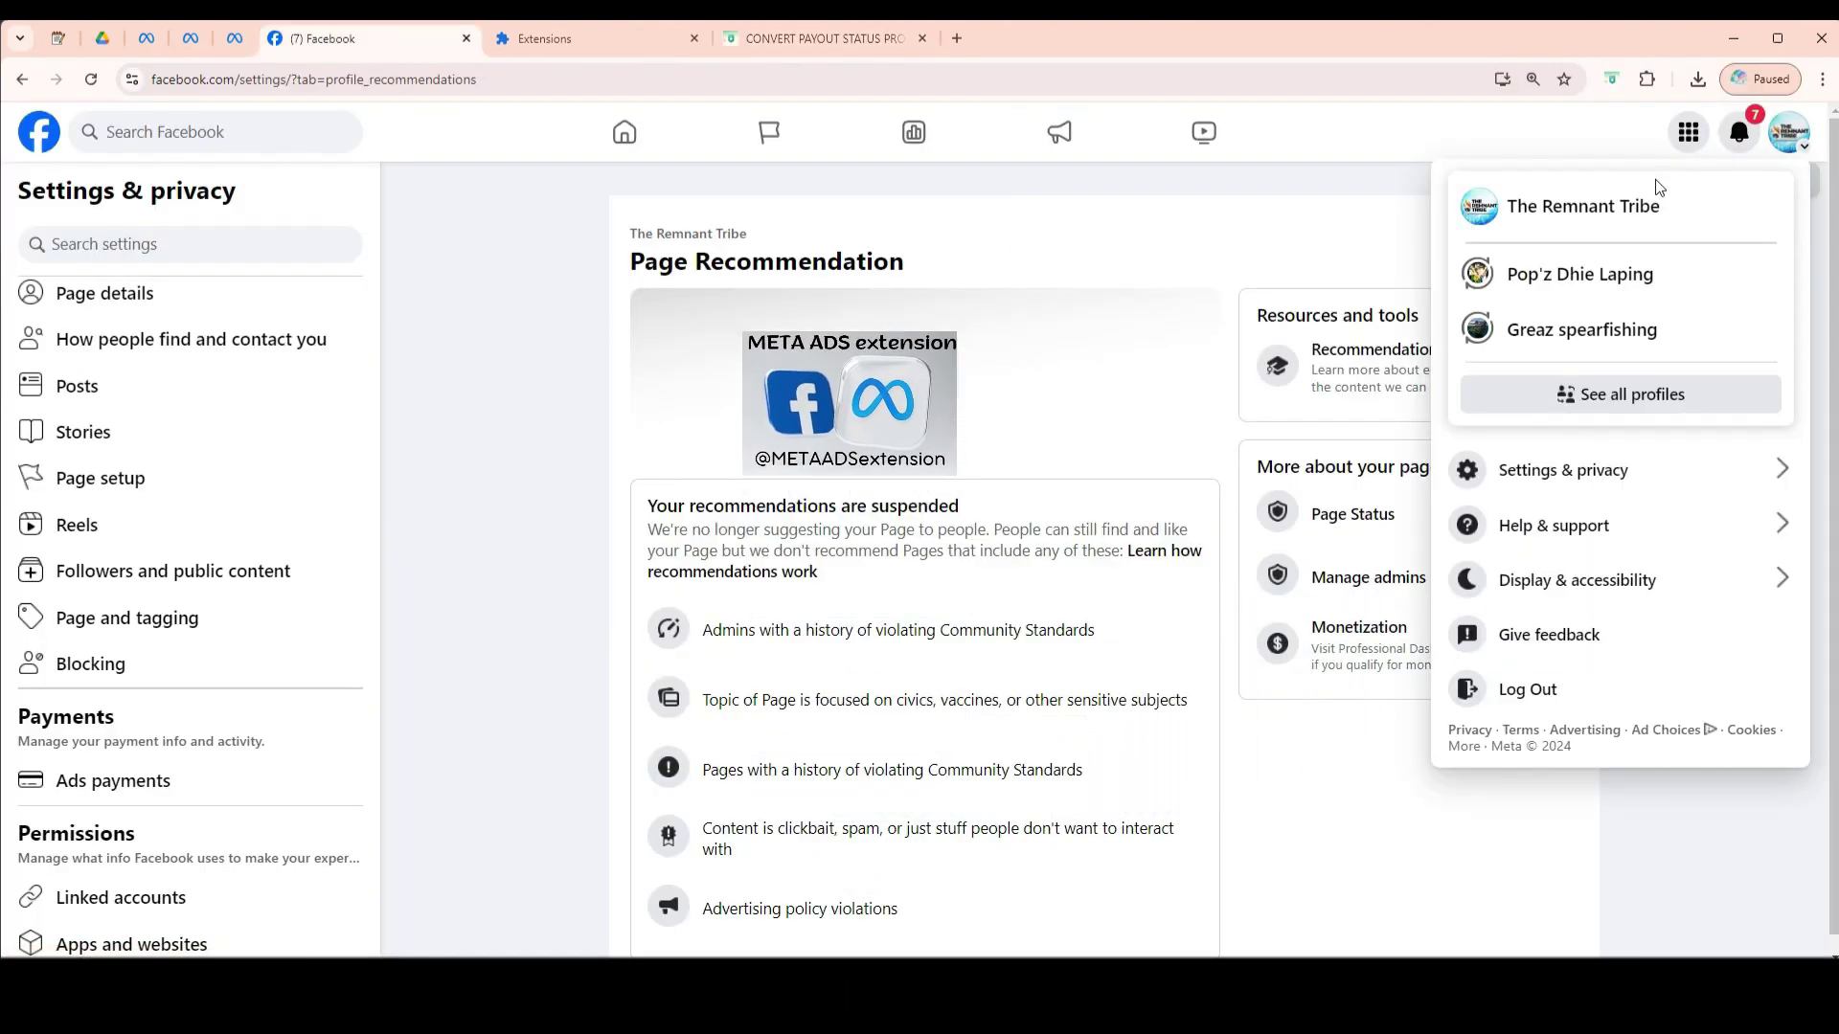
pyautogui.click(1575, 216)
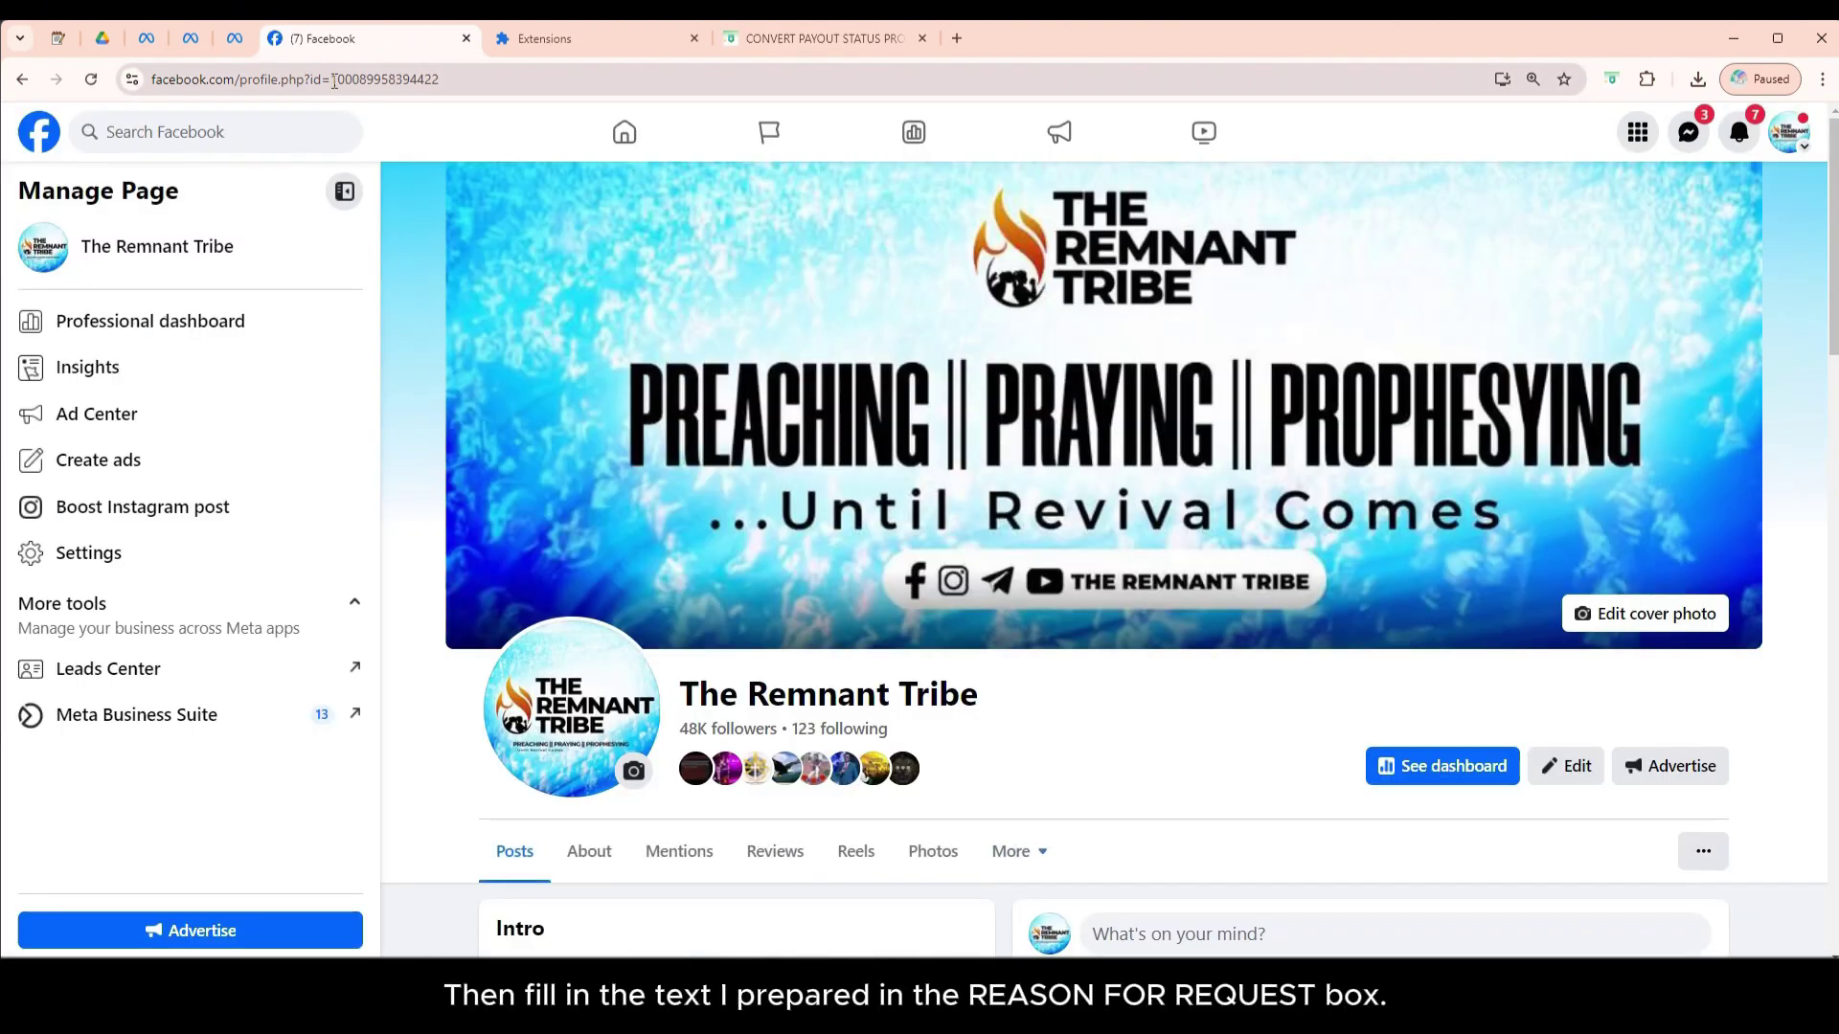
pyautogui.doubleClick(479, 85)
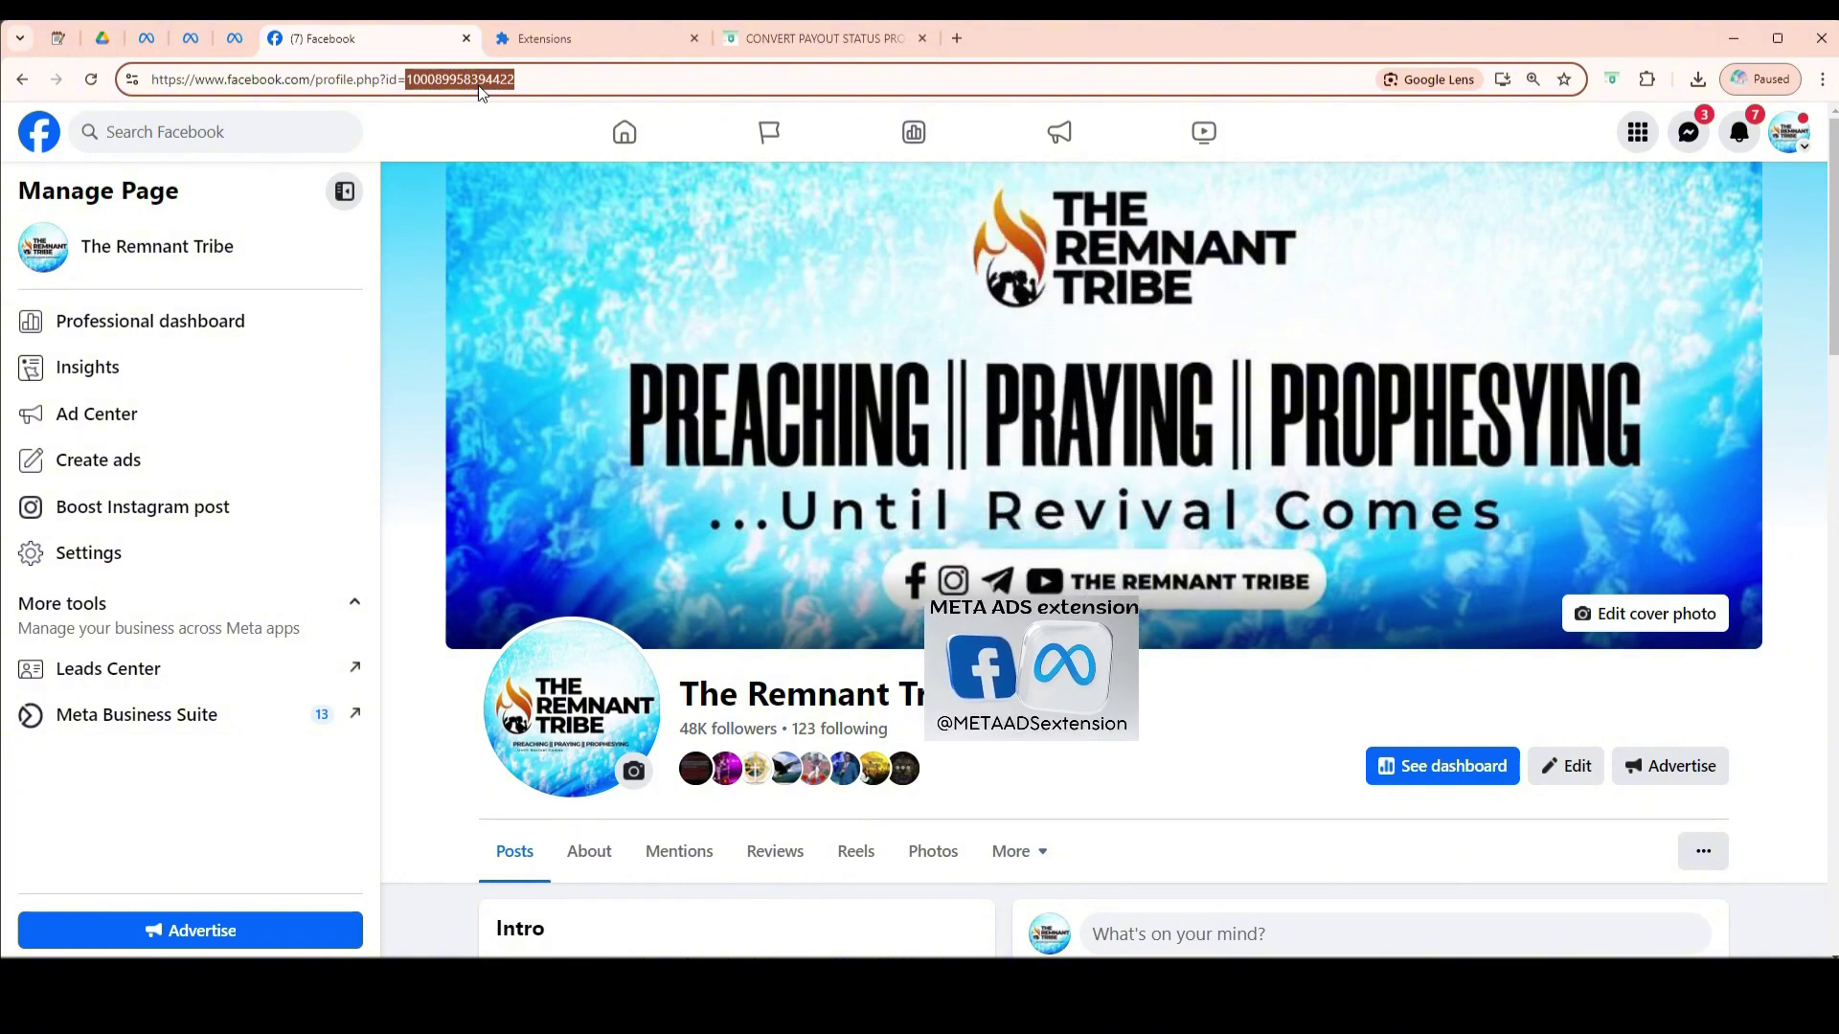
pyautogui.click(794, 38)
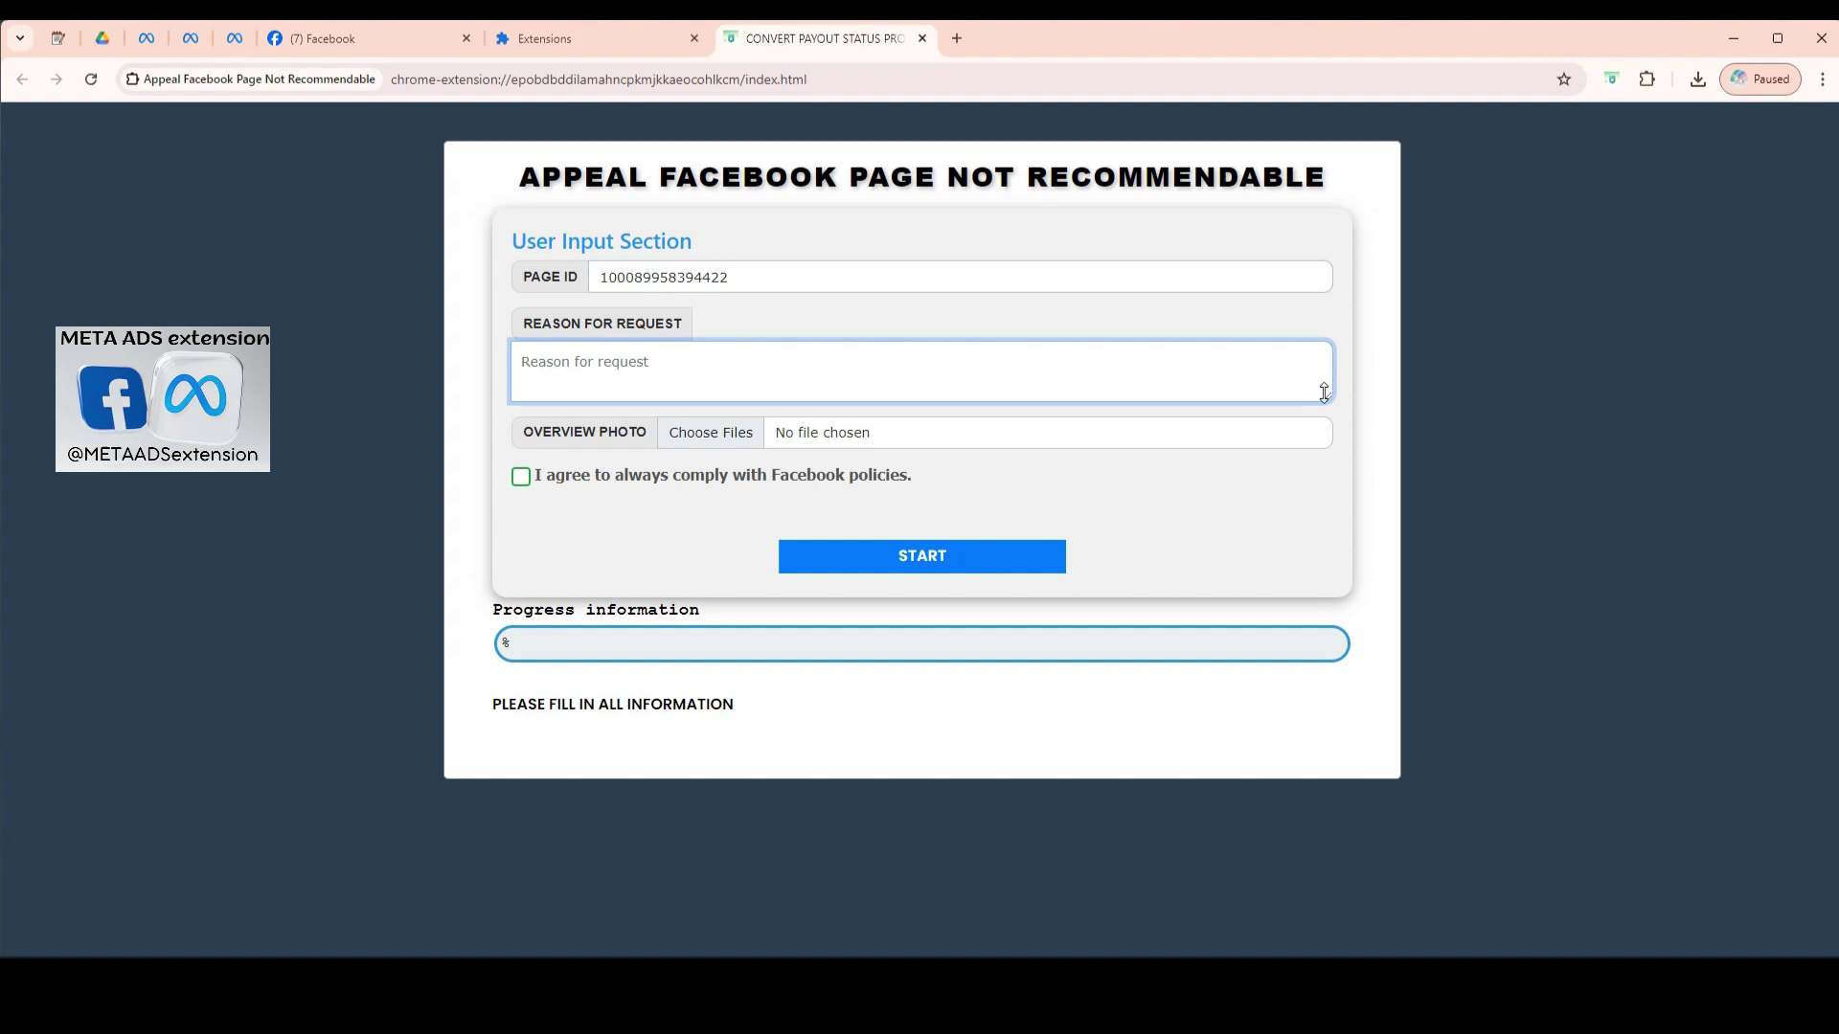
# Paste the saved appeal letter from the anotepad note into the Reason for request box
pyautogui.moveTo(1327, 398); pyautogui.dragTo(1327, 564)
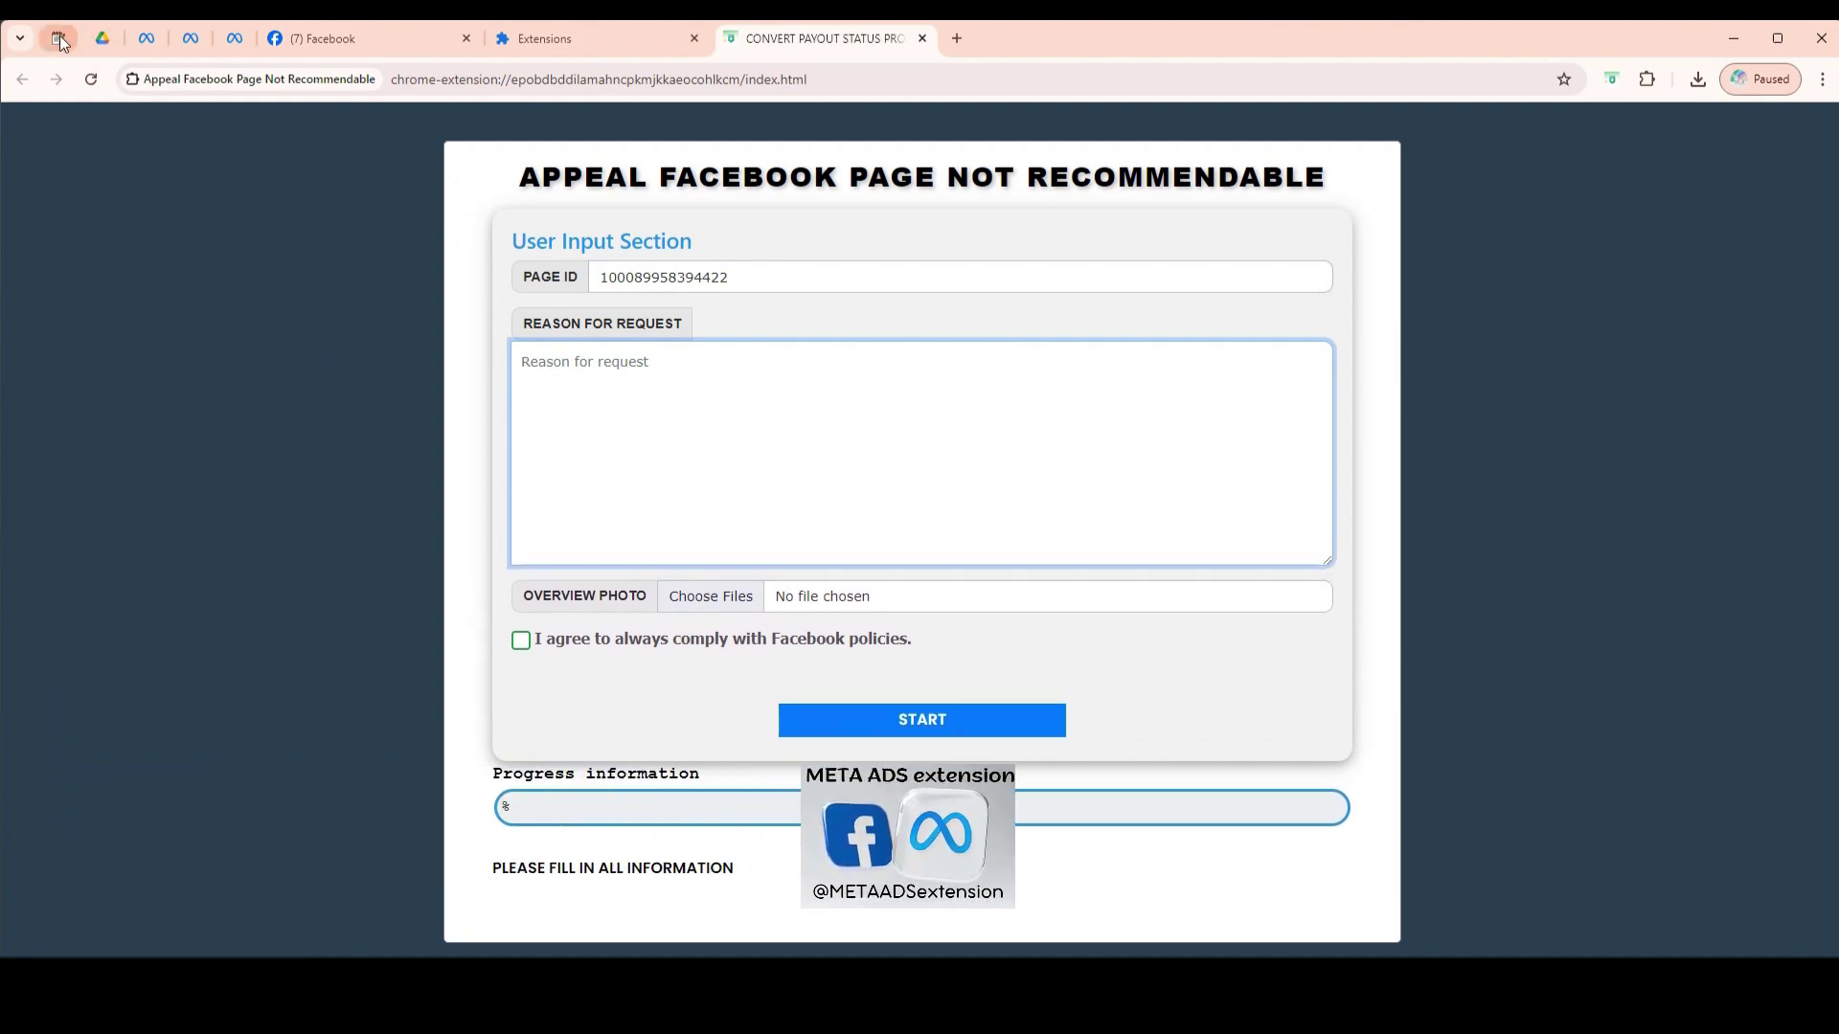
pyautogui.click(57, 39)
pyautogui.hotkey('ctrl', 'a')
pyautogui.hotkey('ctrl', 'c')
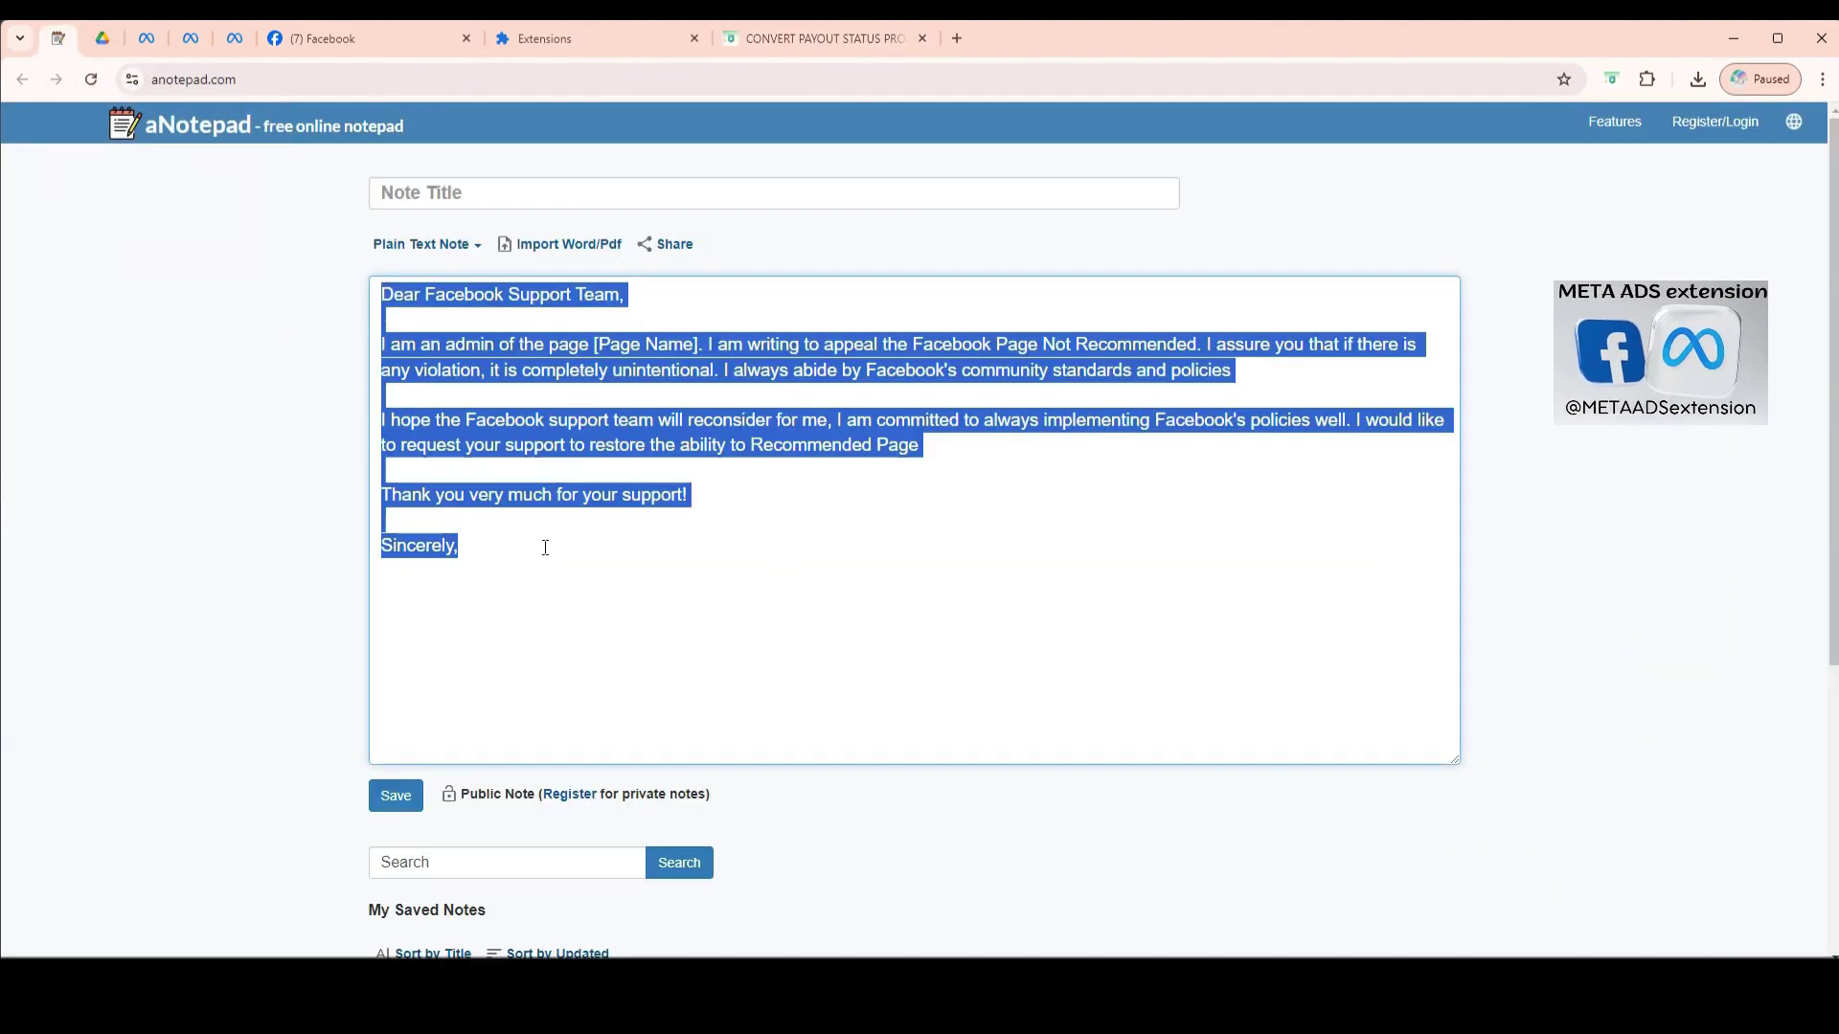
pyautogui.click(723, 35)
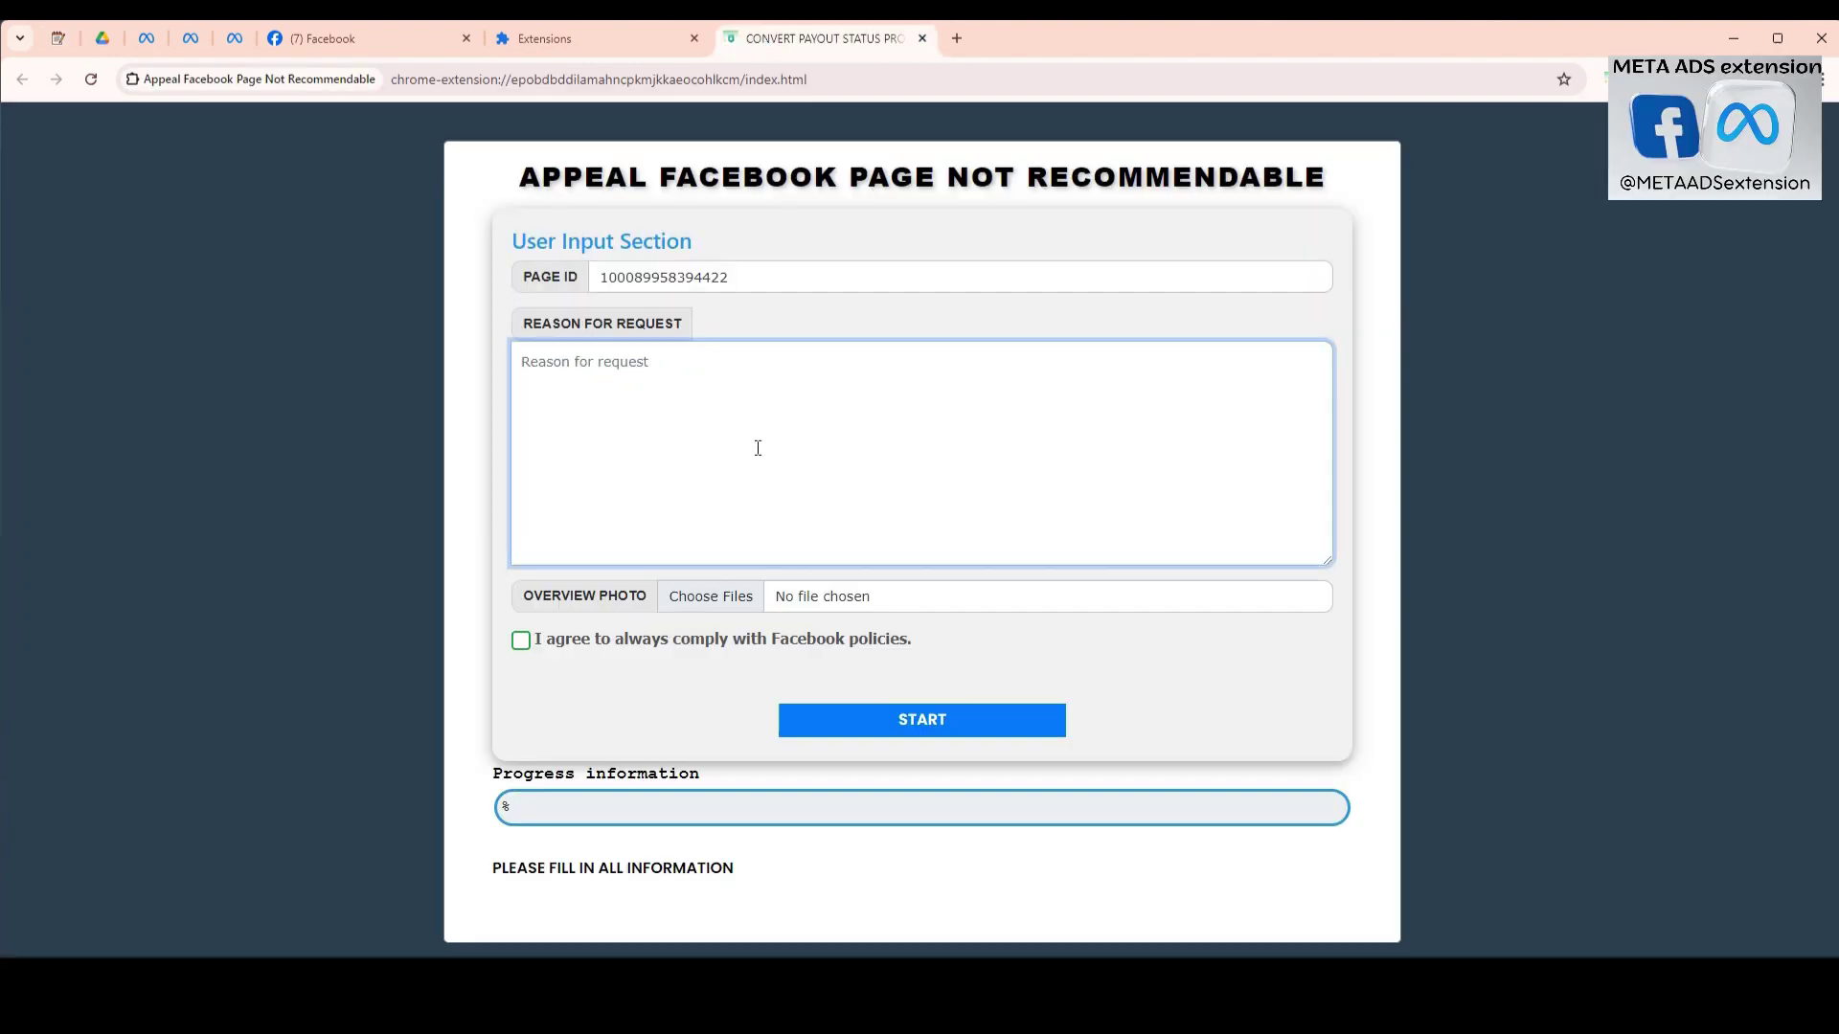
pyautogui.hotkey('ctrl', 'v')
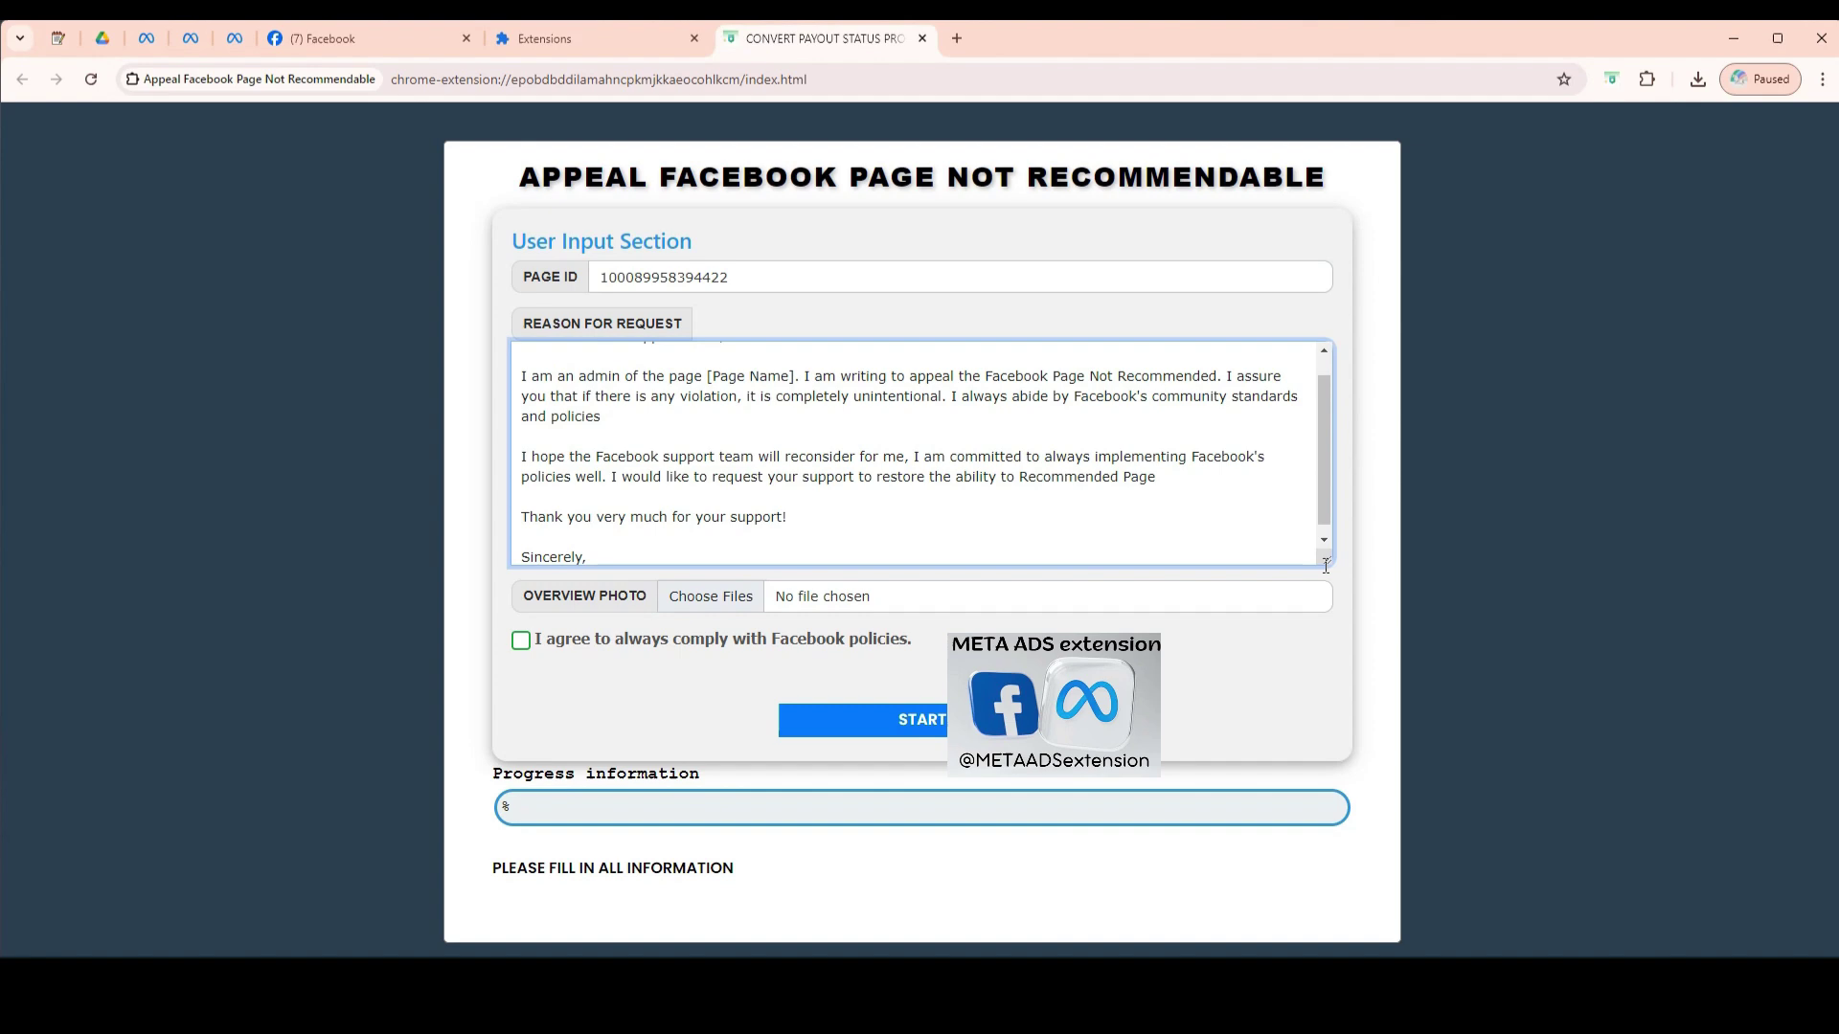
pyautogui.moveTo(1330, 560); pyautogui.dragTo(1322, 651)
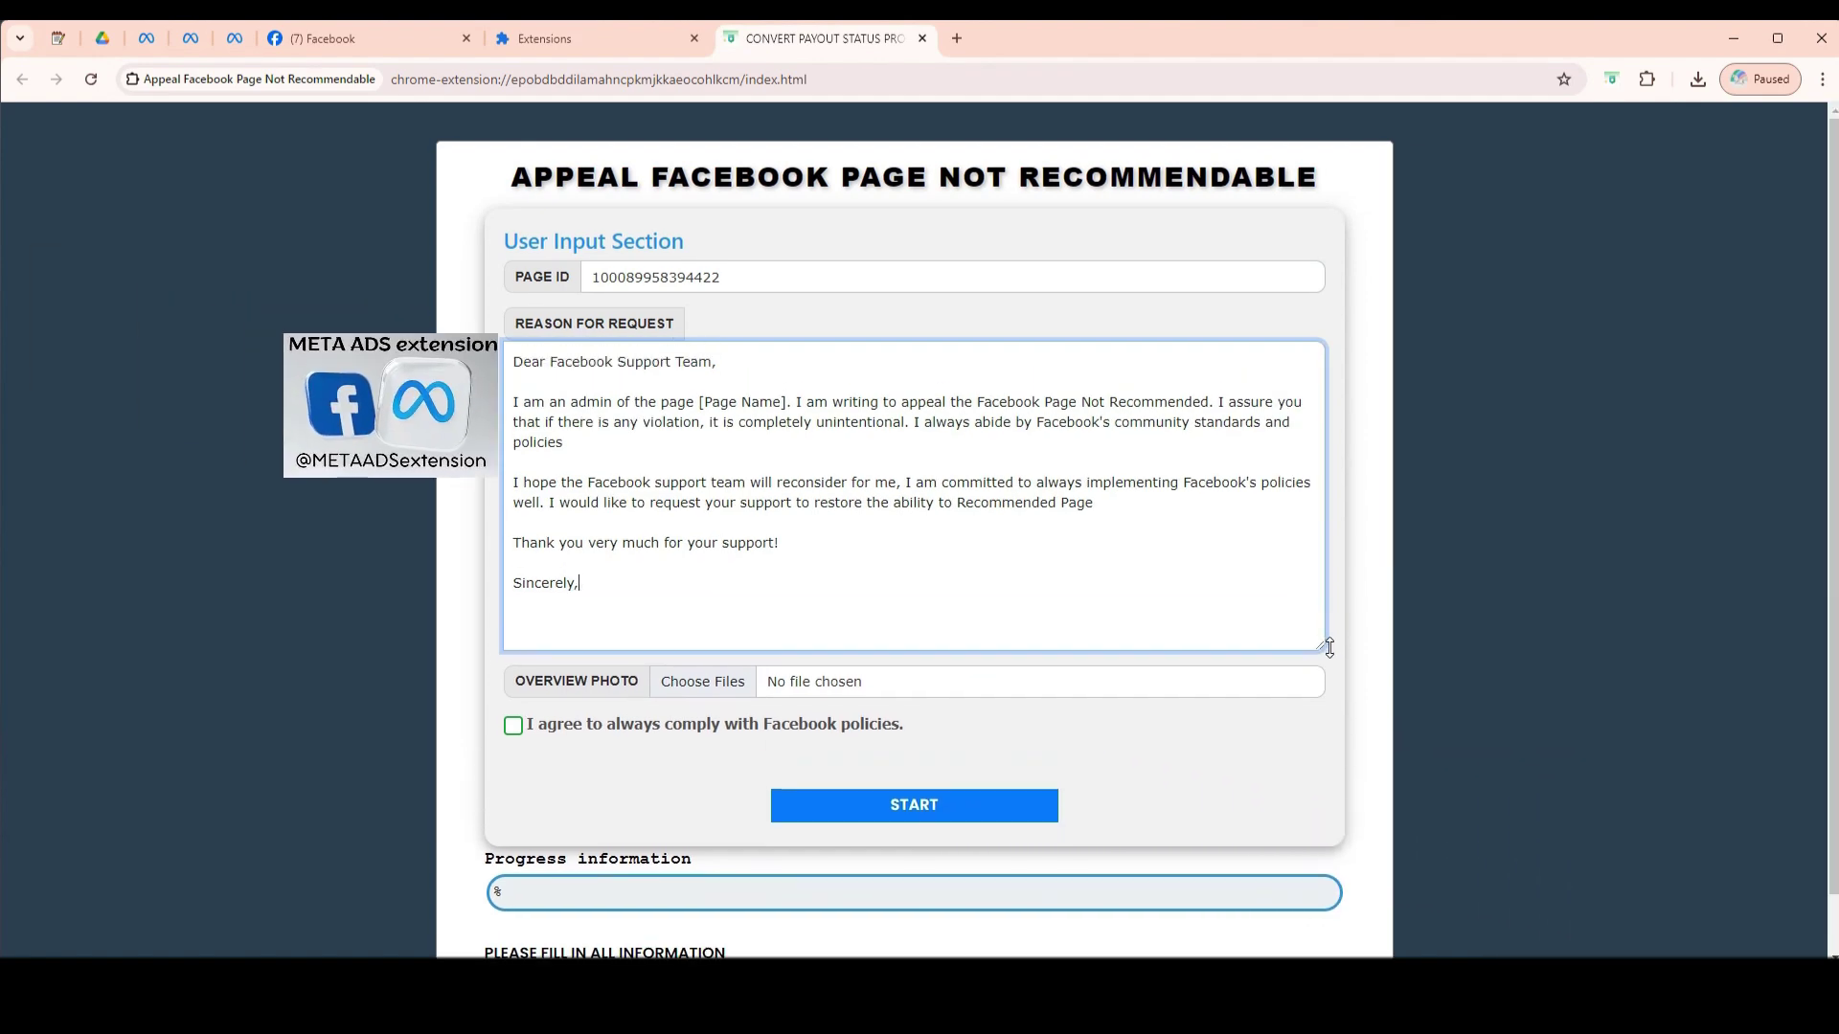
# Replace the letter's [Page Name] placeholder with 'The Remnant Tribe'
pyautogui.click(297, 48)
pyautogui.moveTo(682, 697); pyautogui.dragTo(1039, 698)
pyautogui.hotkey('ctrl', 'c')
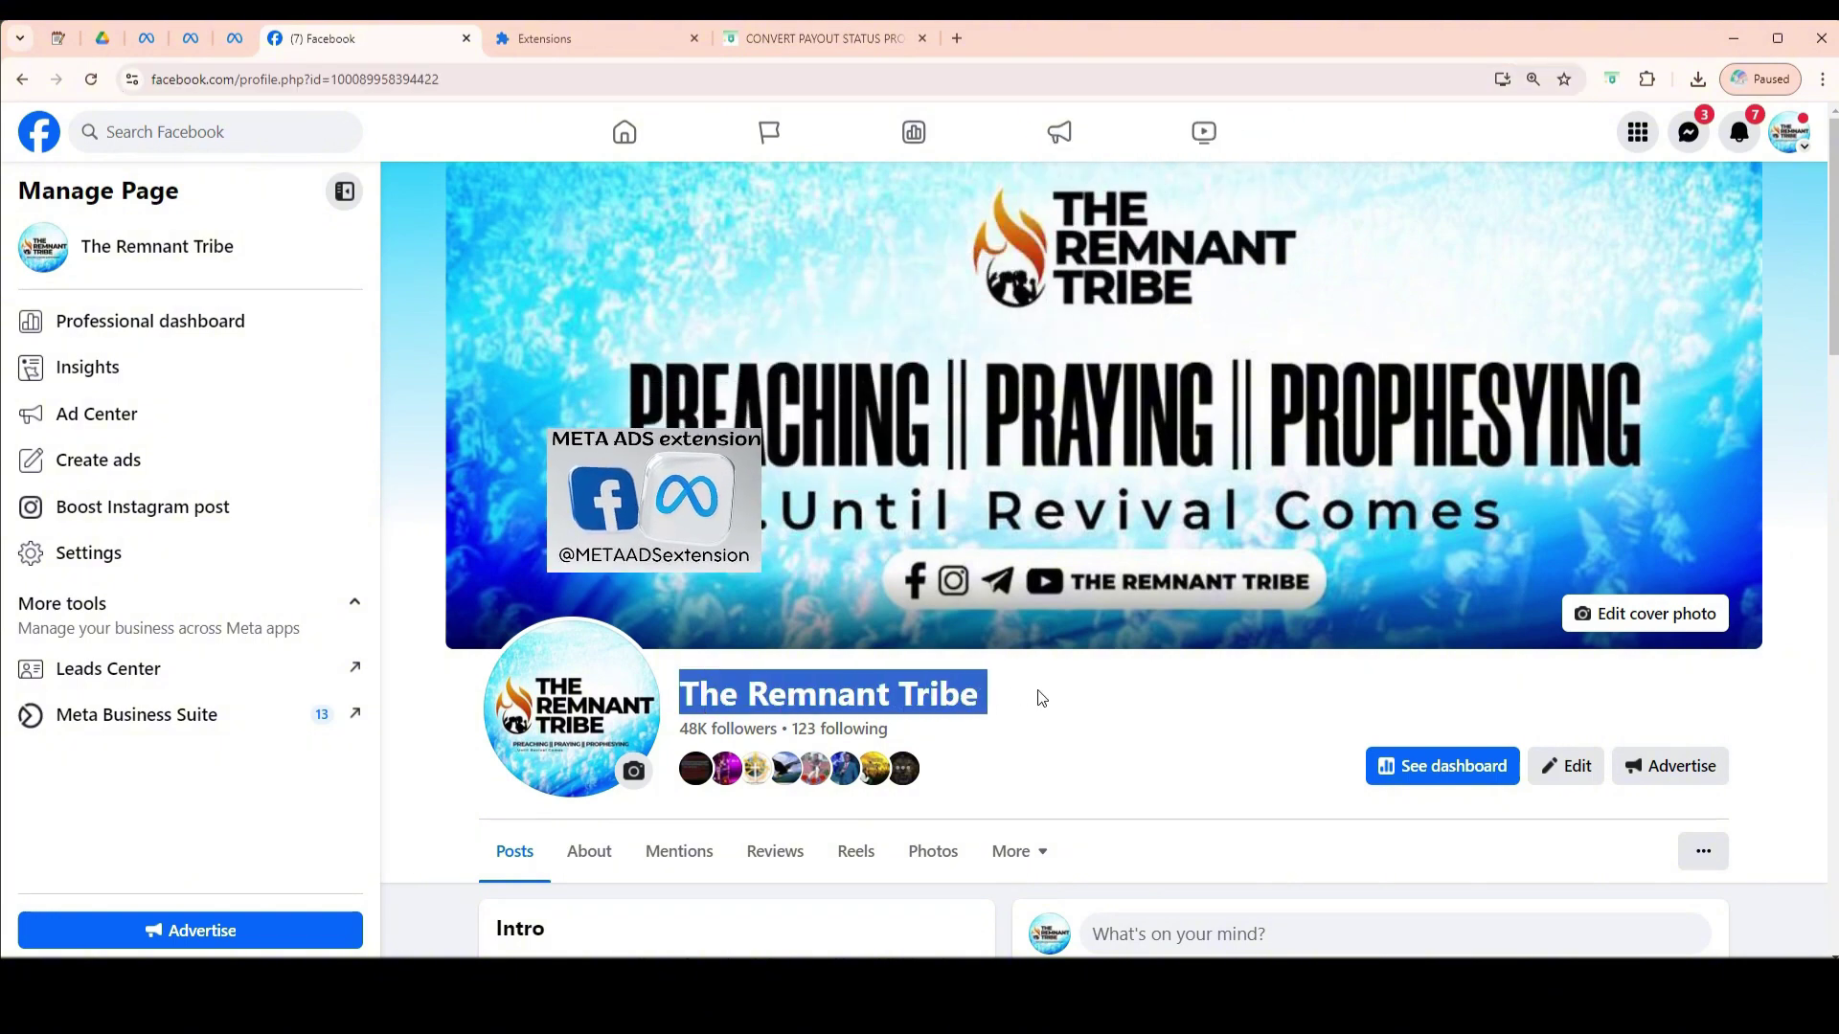
pyautogui.click(819, 38)
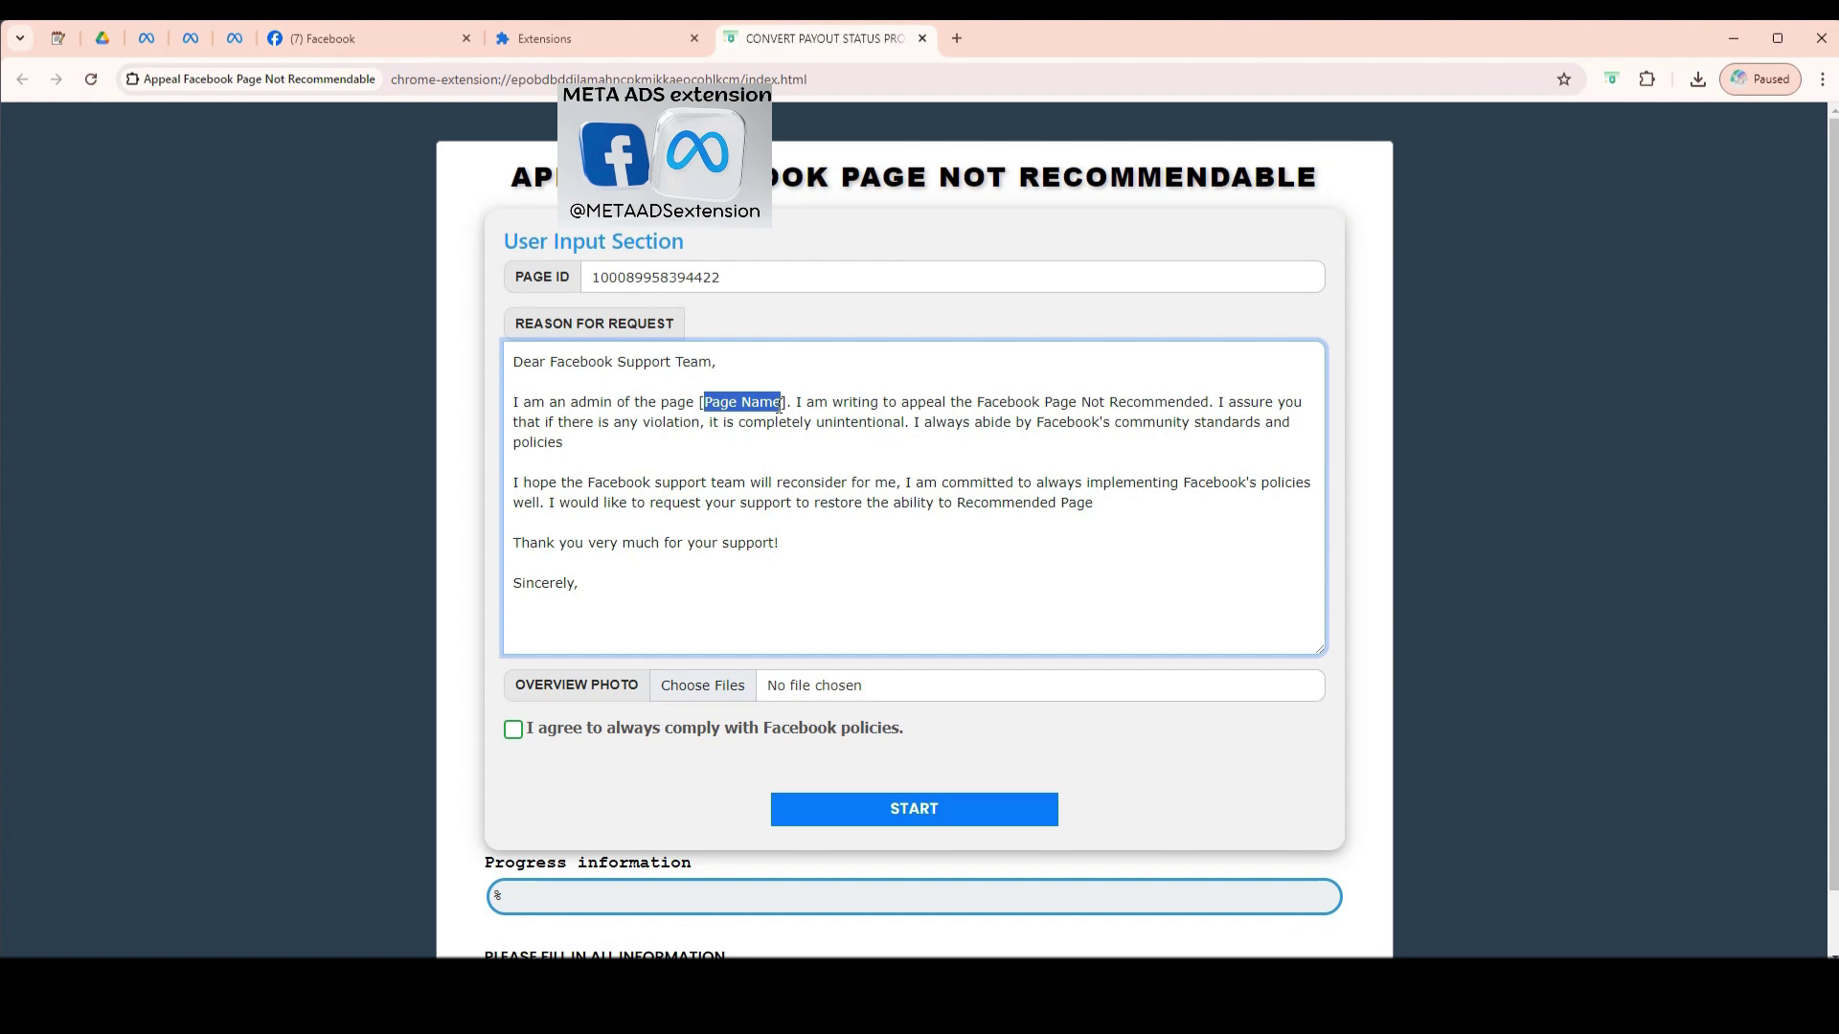
pyautogui.hotkey('ctrl', 'v')
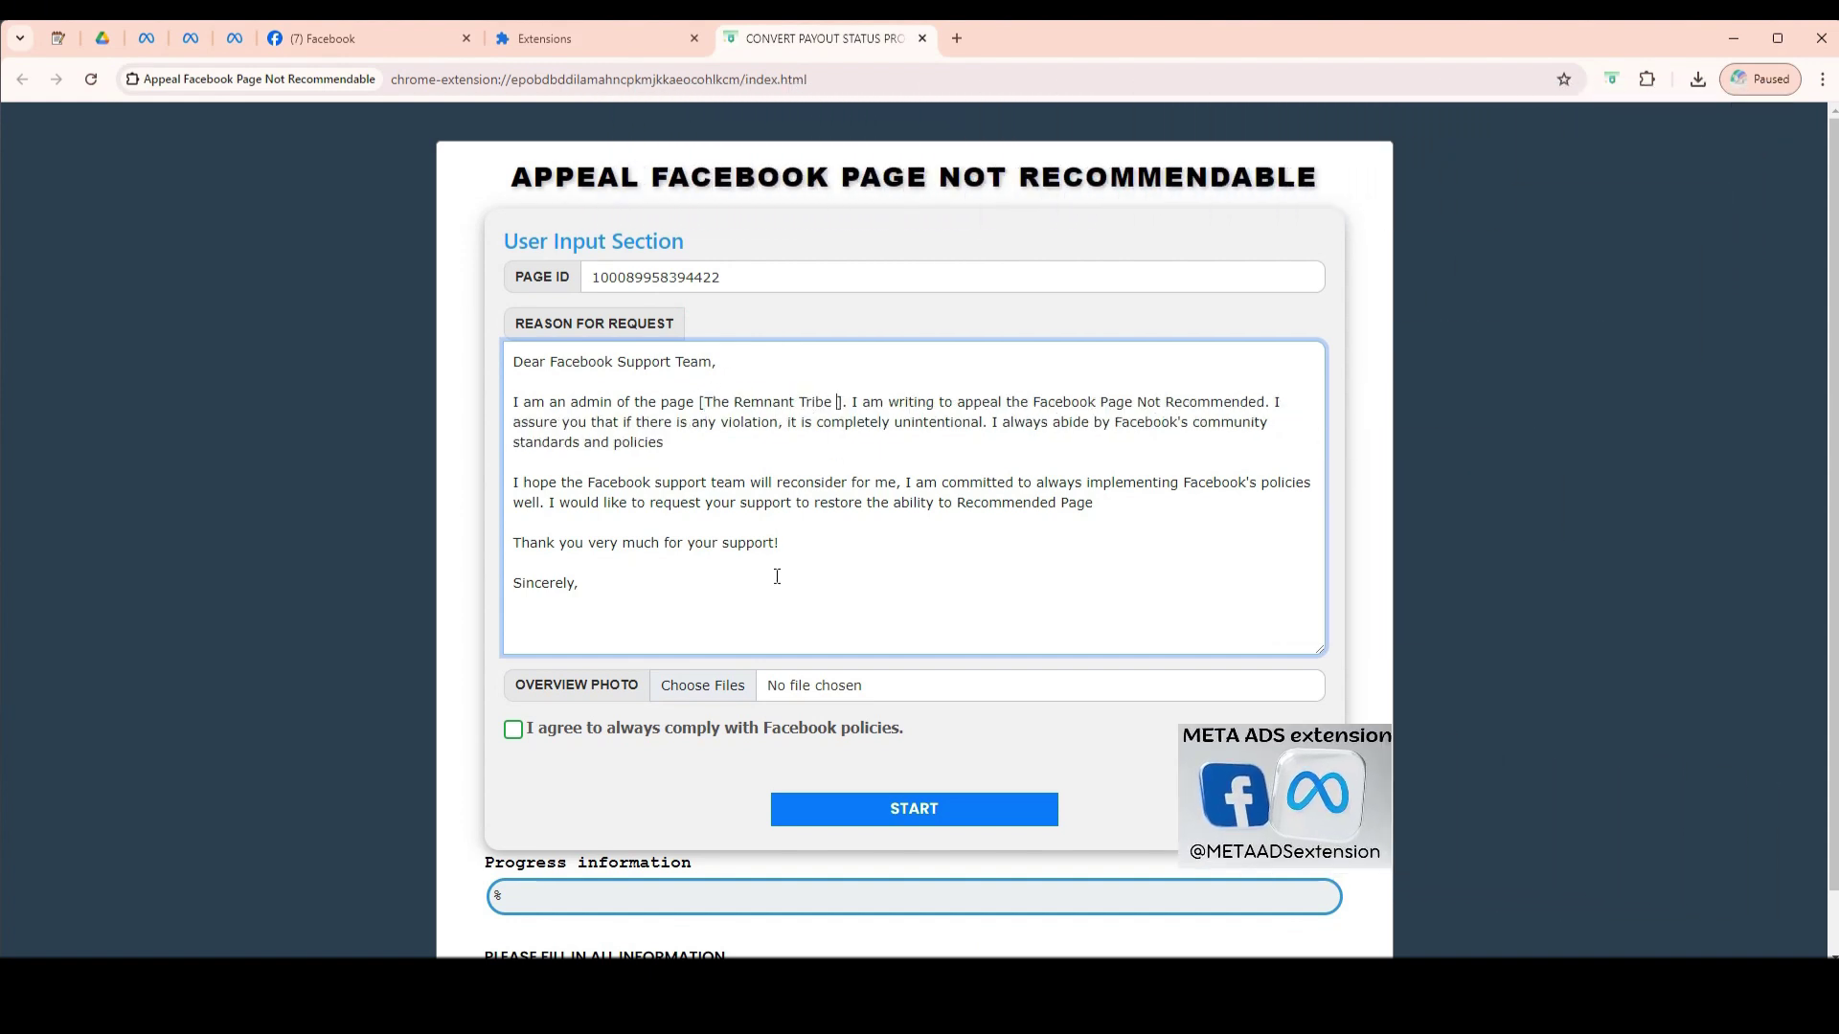
pyautogui.click(748, 687)
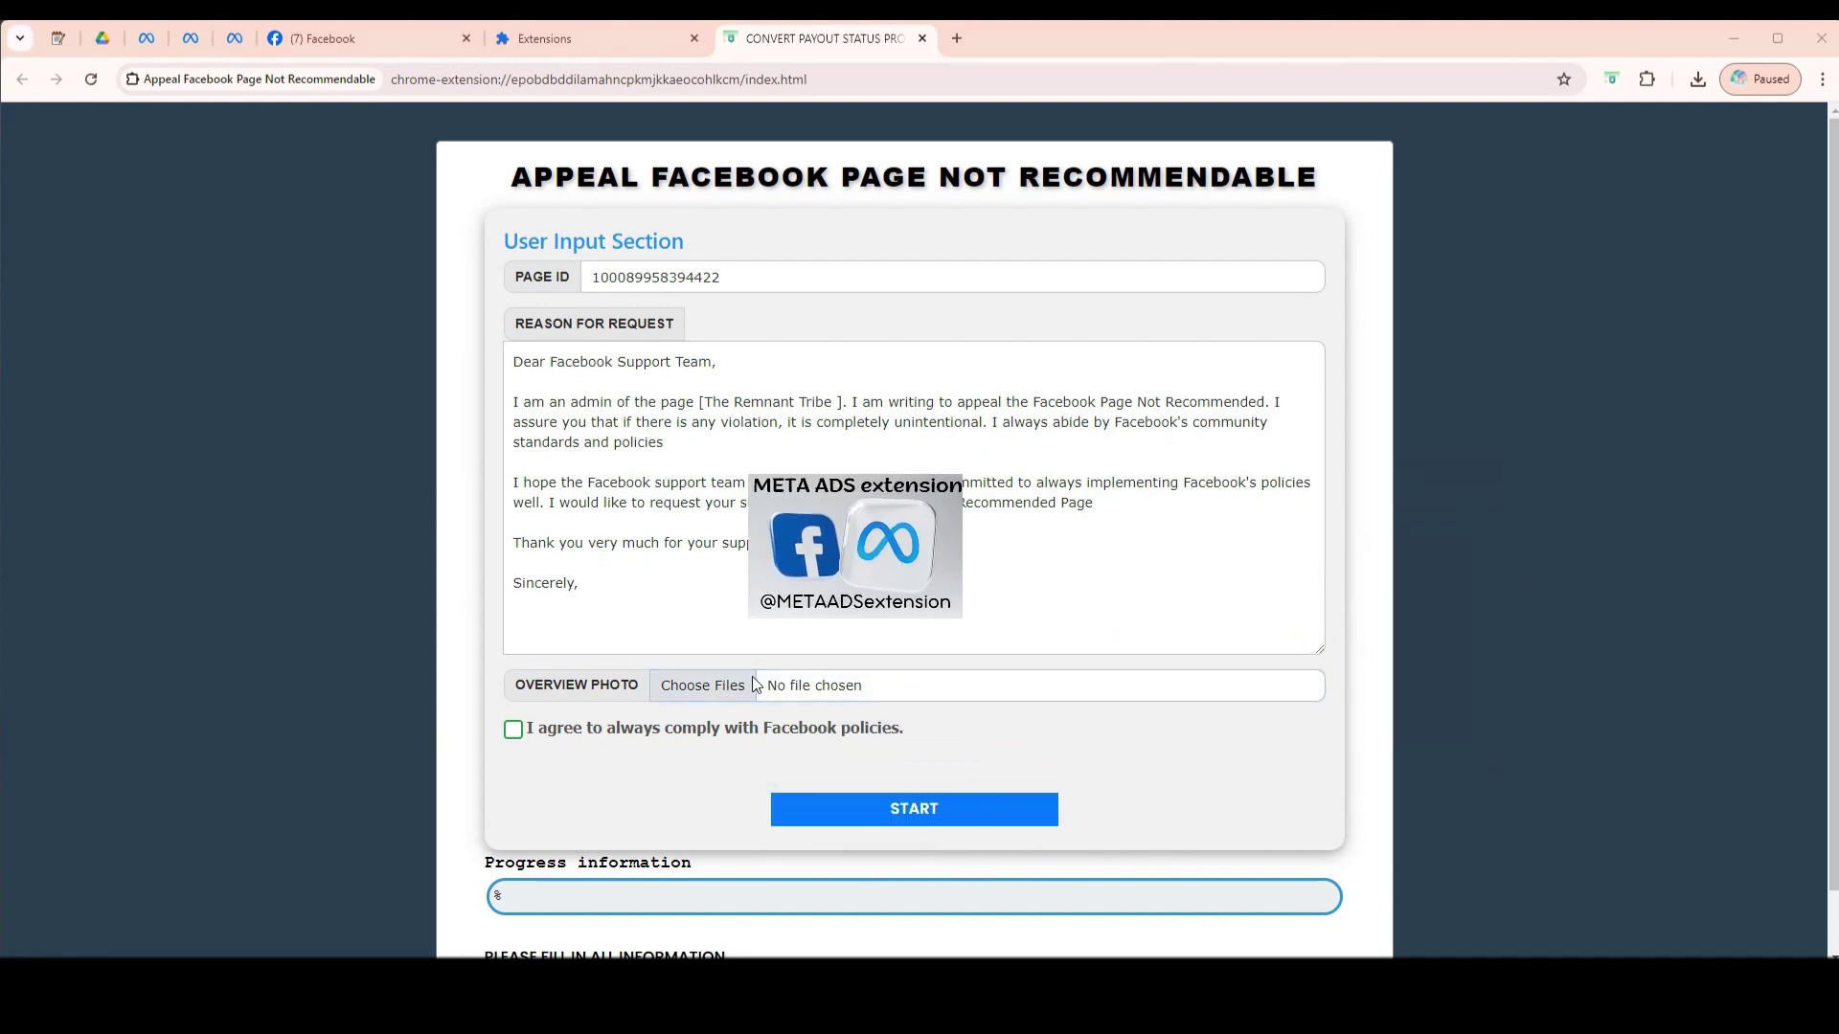
# Attach page1.jpg, page2.jpg and page3.jpg from Downloads and tick the policy agreement
pyautogui.click(85, 249)
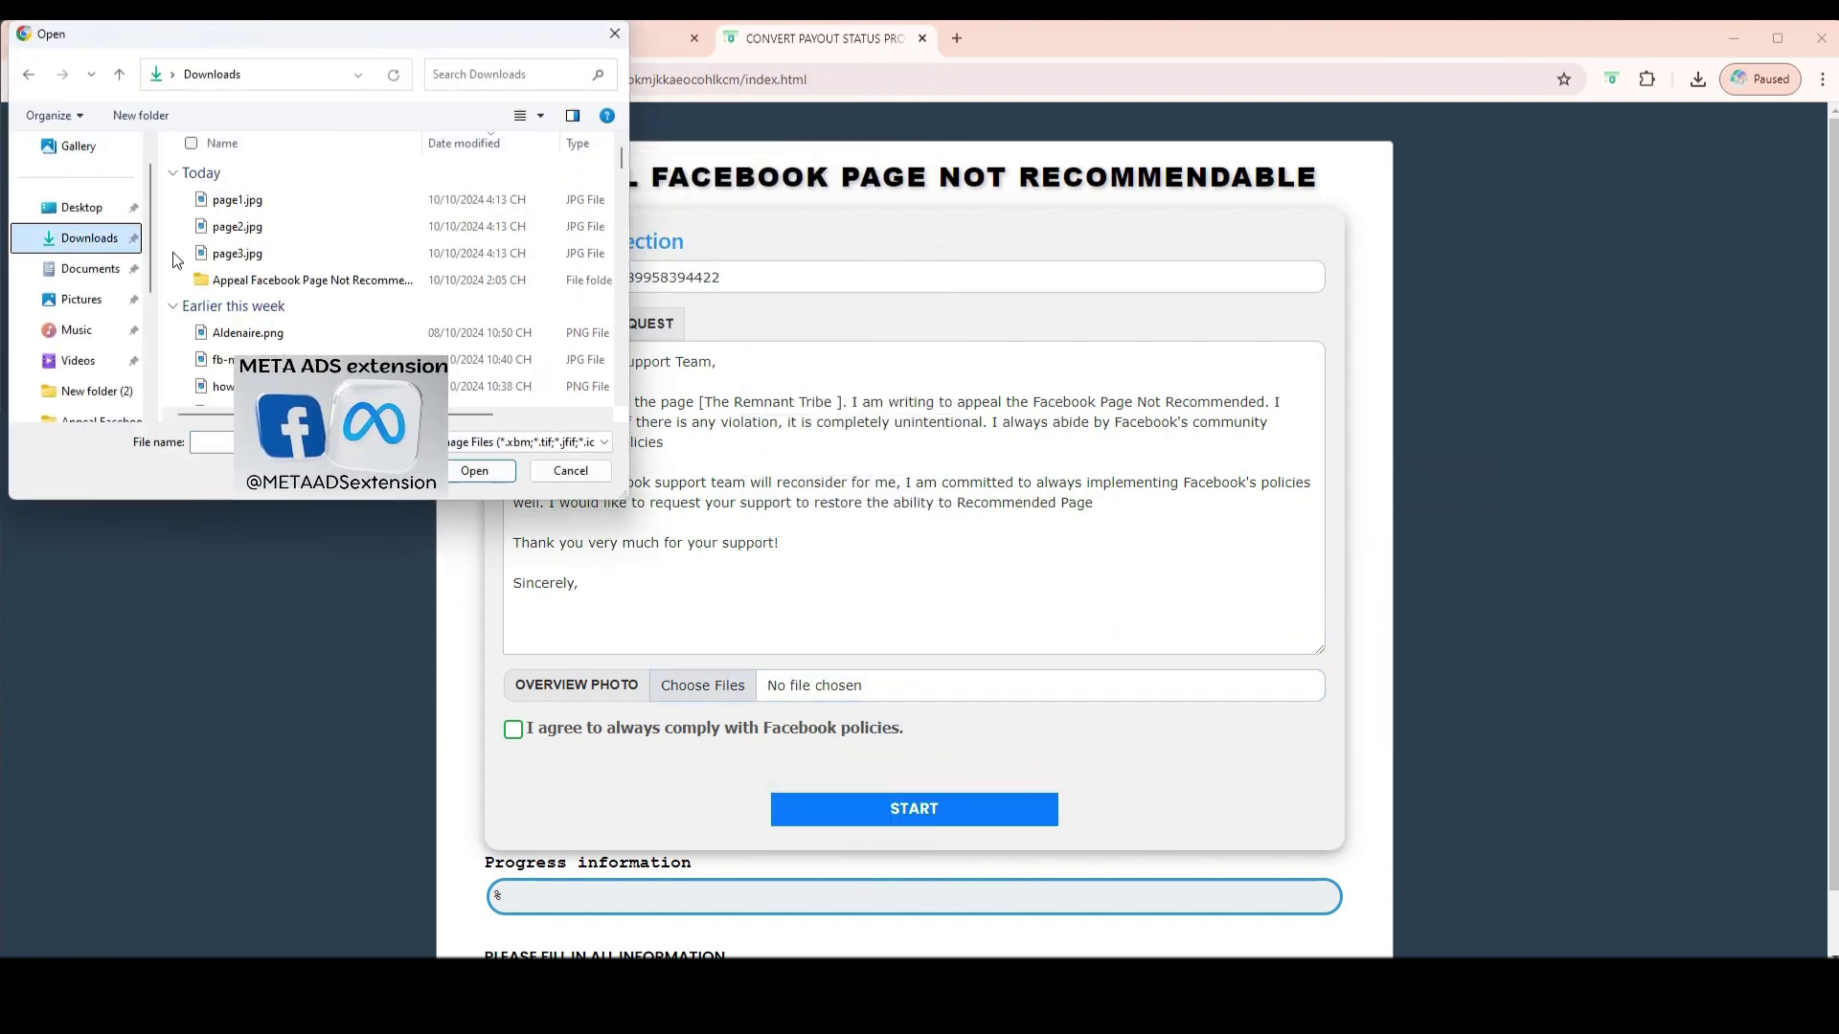
pyautogui.keyDown('ctrl'); pyautogui.click(254, 227); pyautogui.keyUp('ctrl')
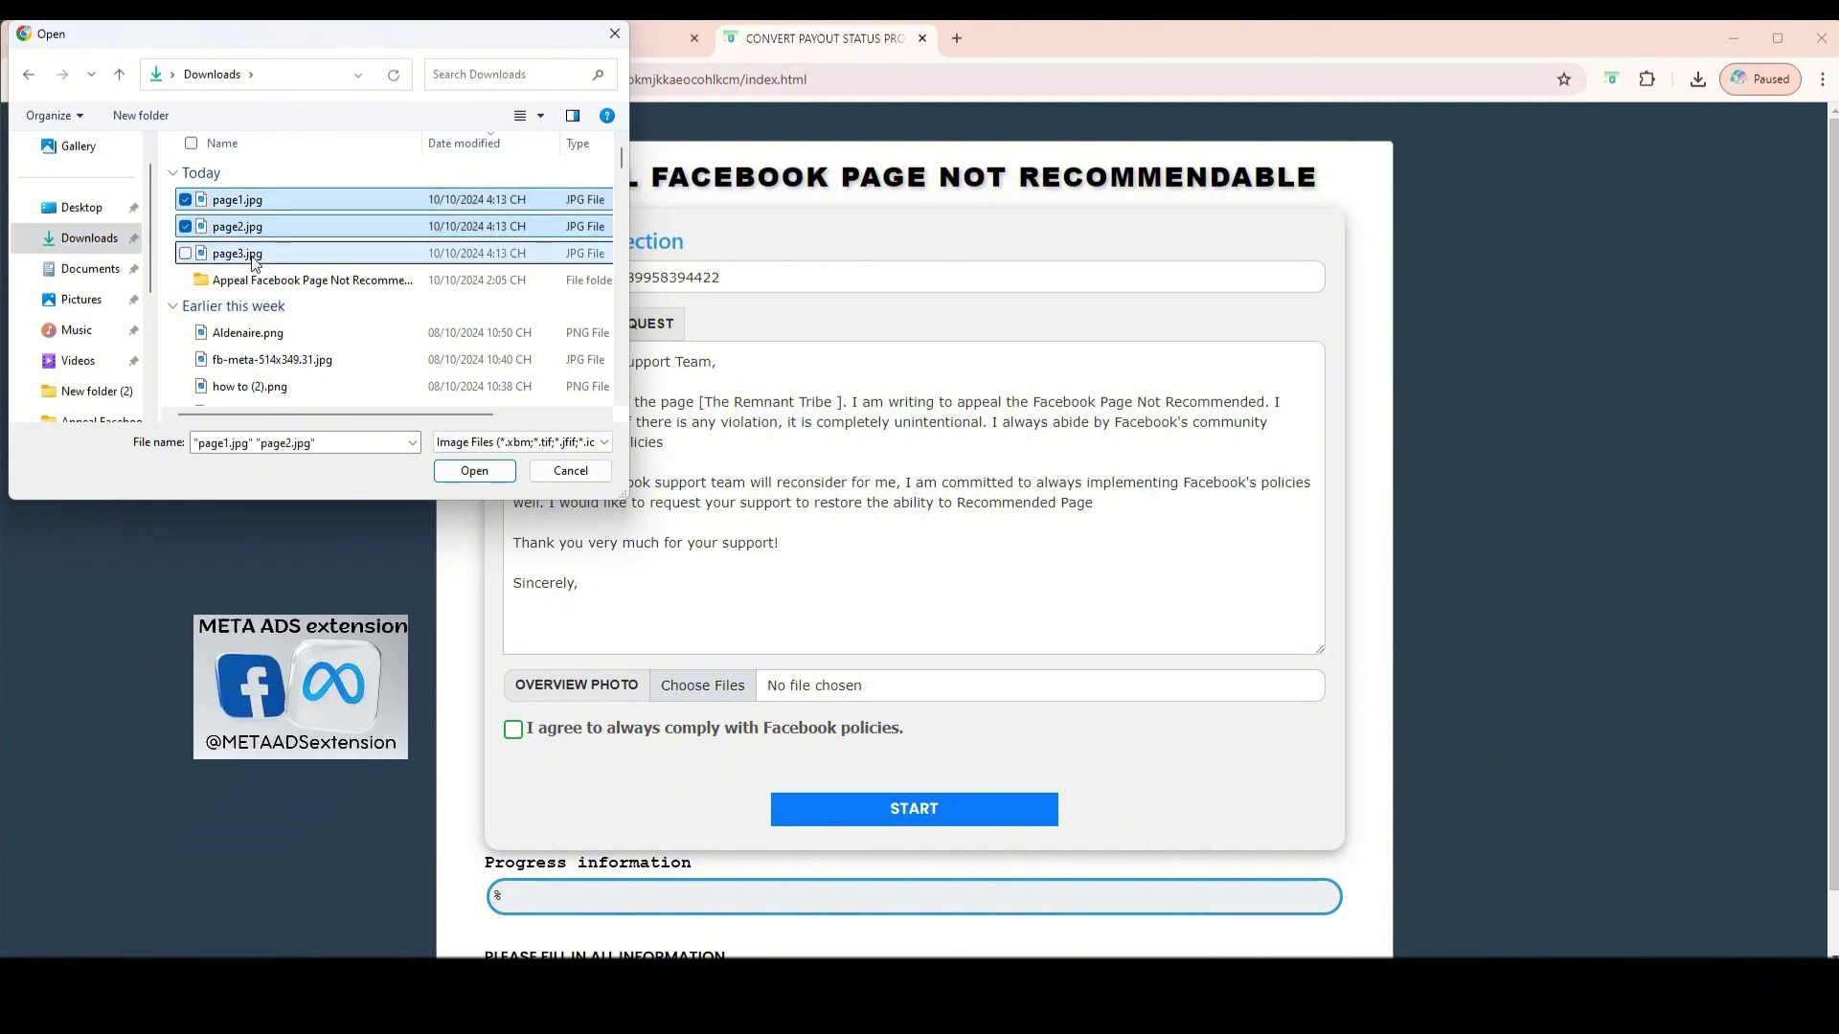
pyautogui.click(499, 473)
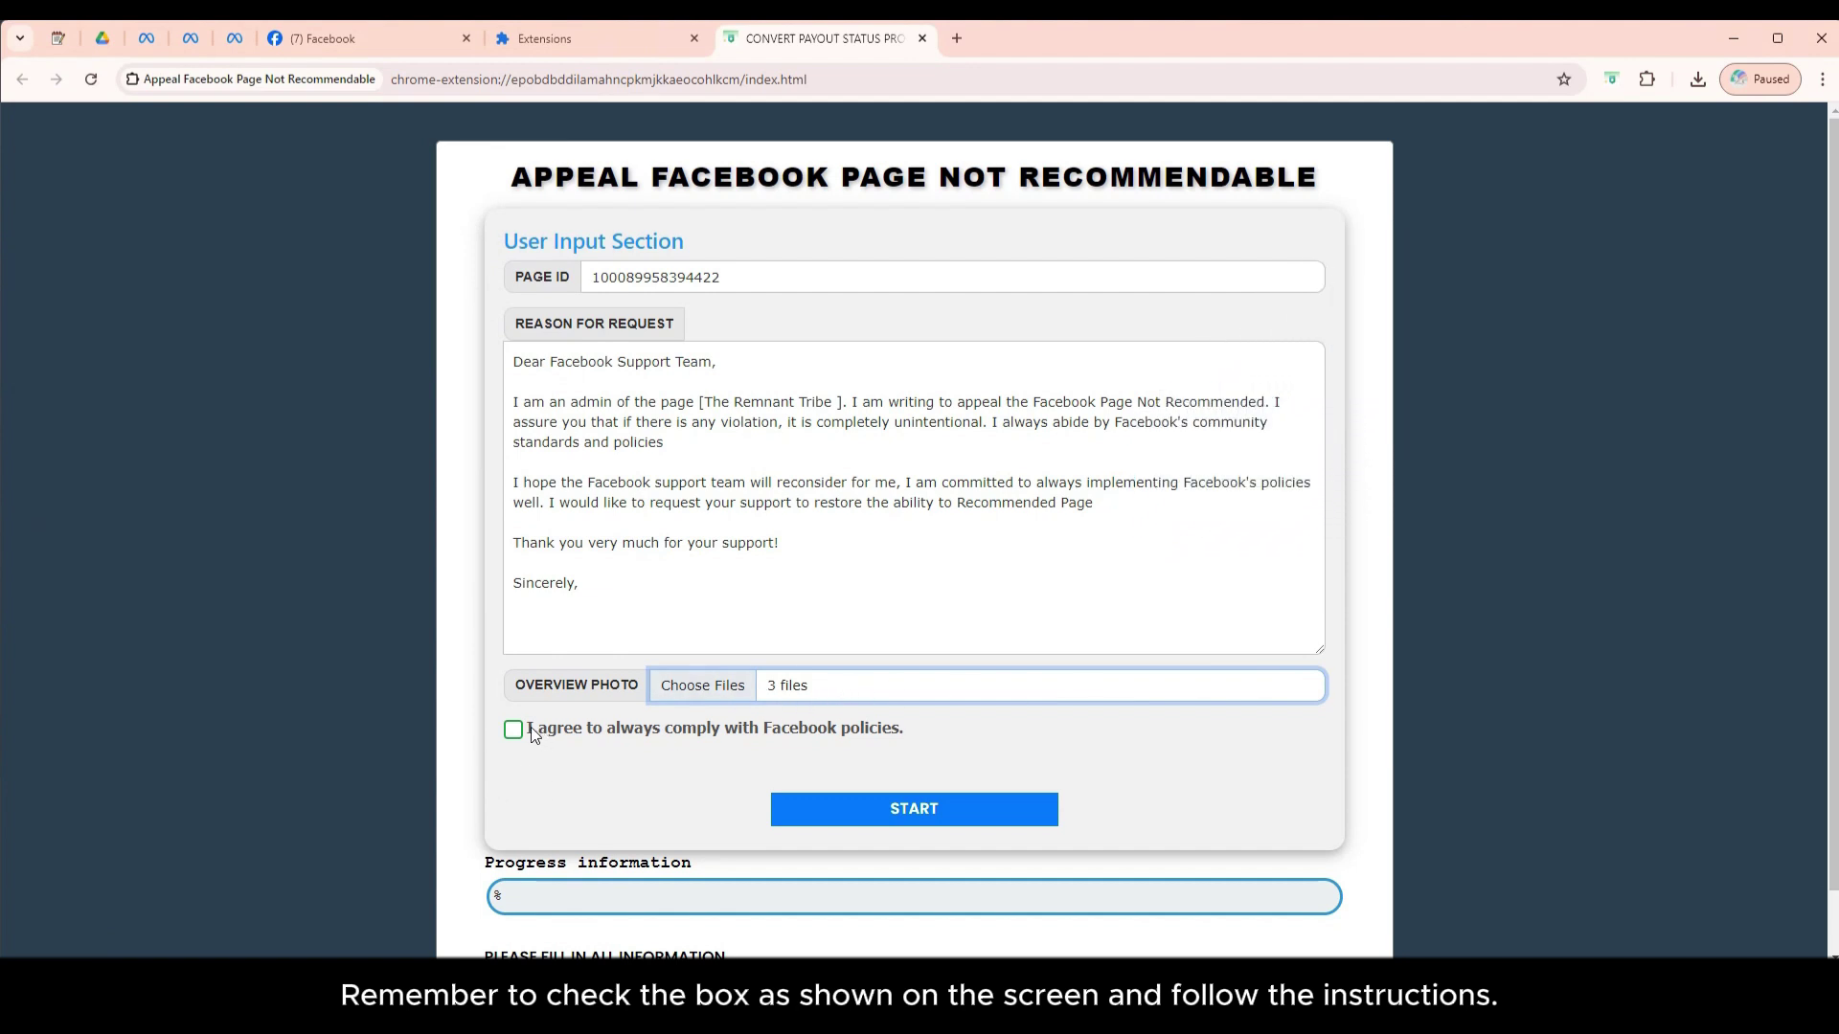
pyautogui.moveTo(530, 727); pyautogui.dragTo(973, 744)
pyautogui.click(645, 752)
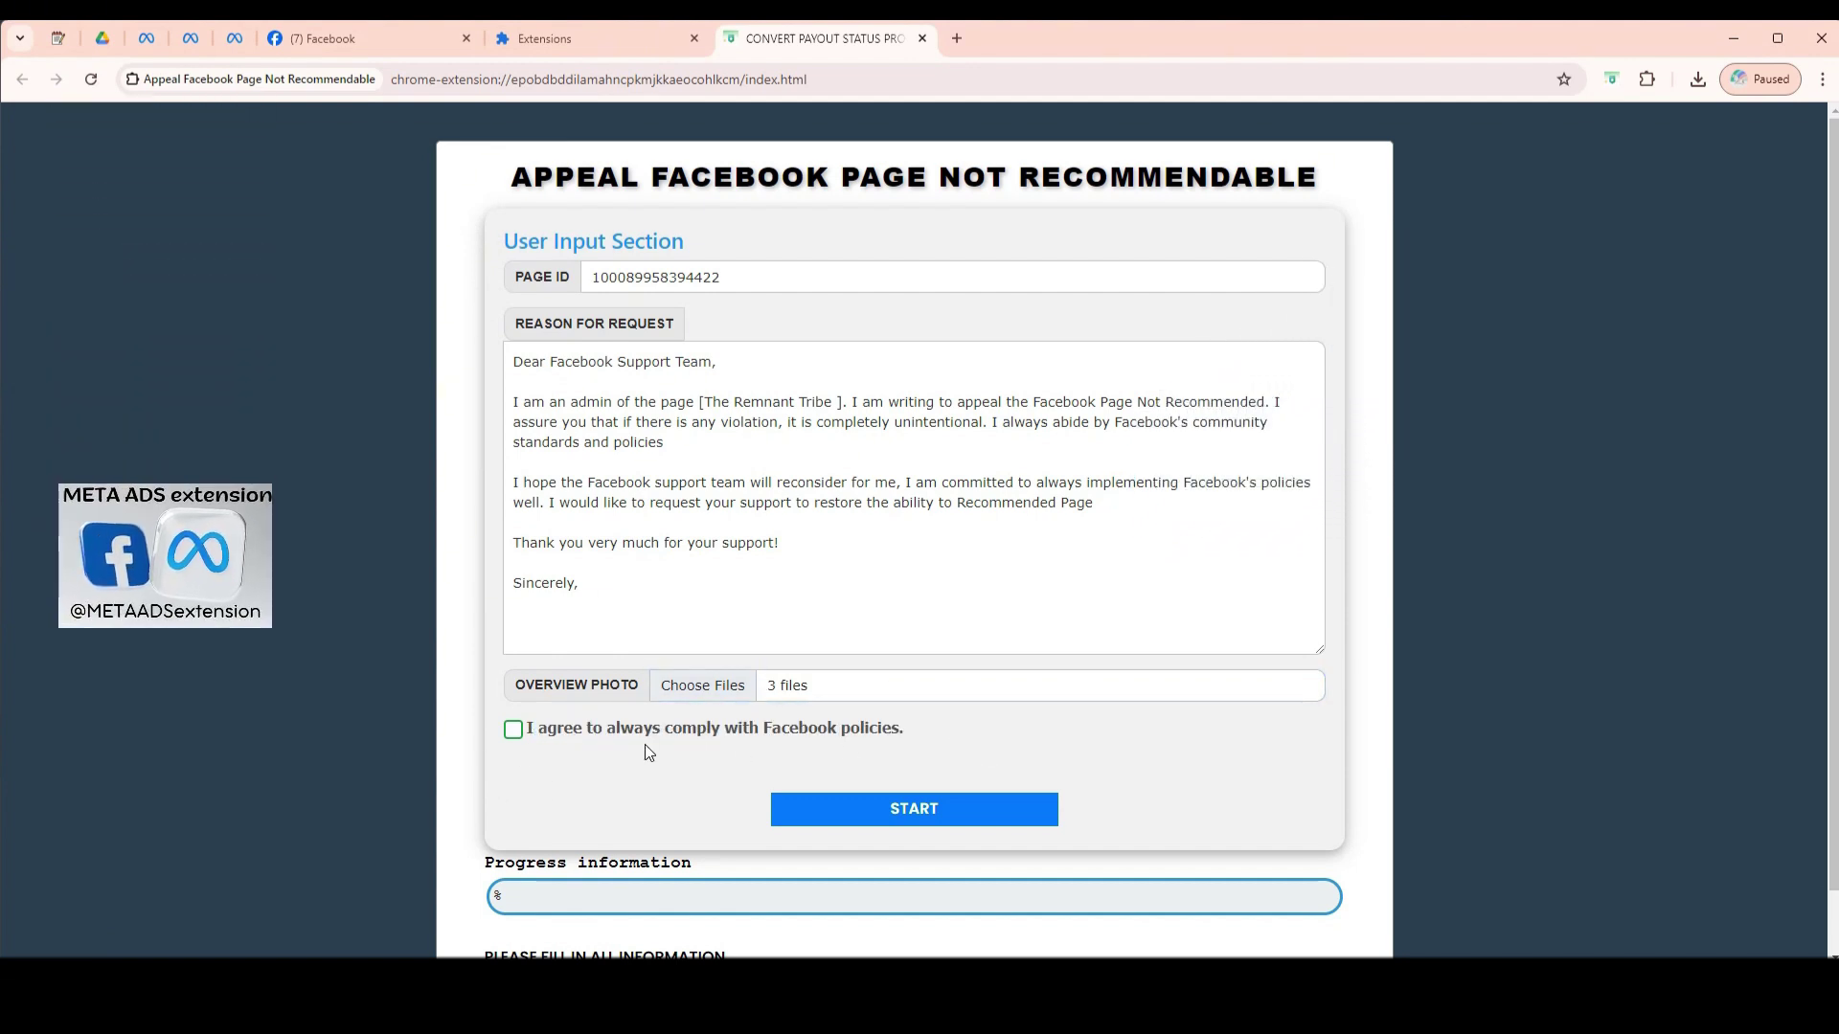
pyautogui.click(512, 729)
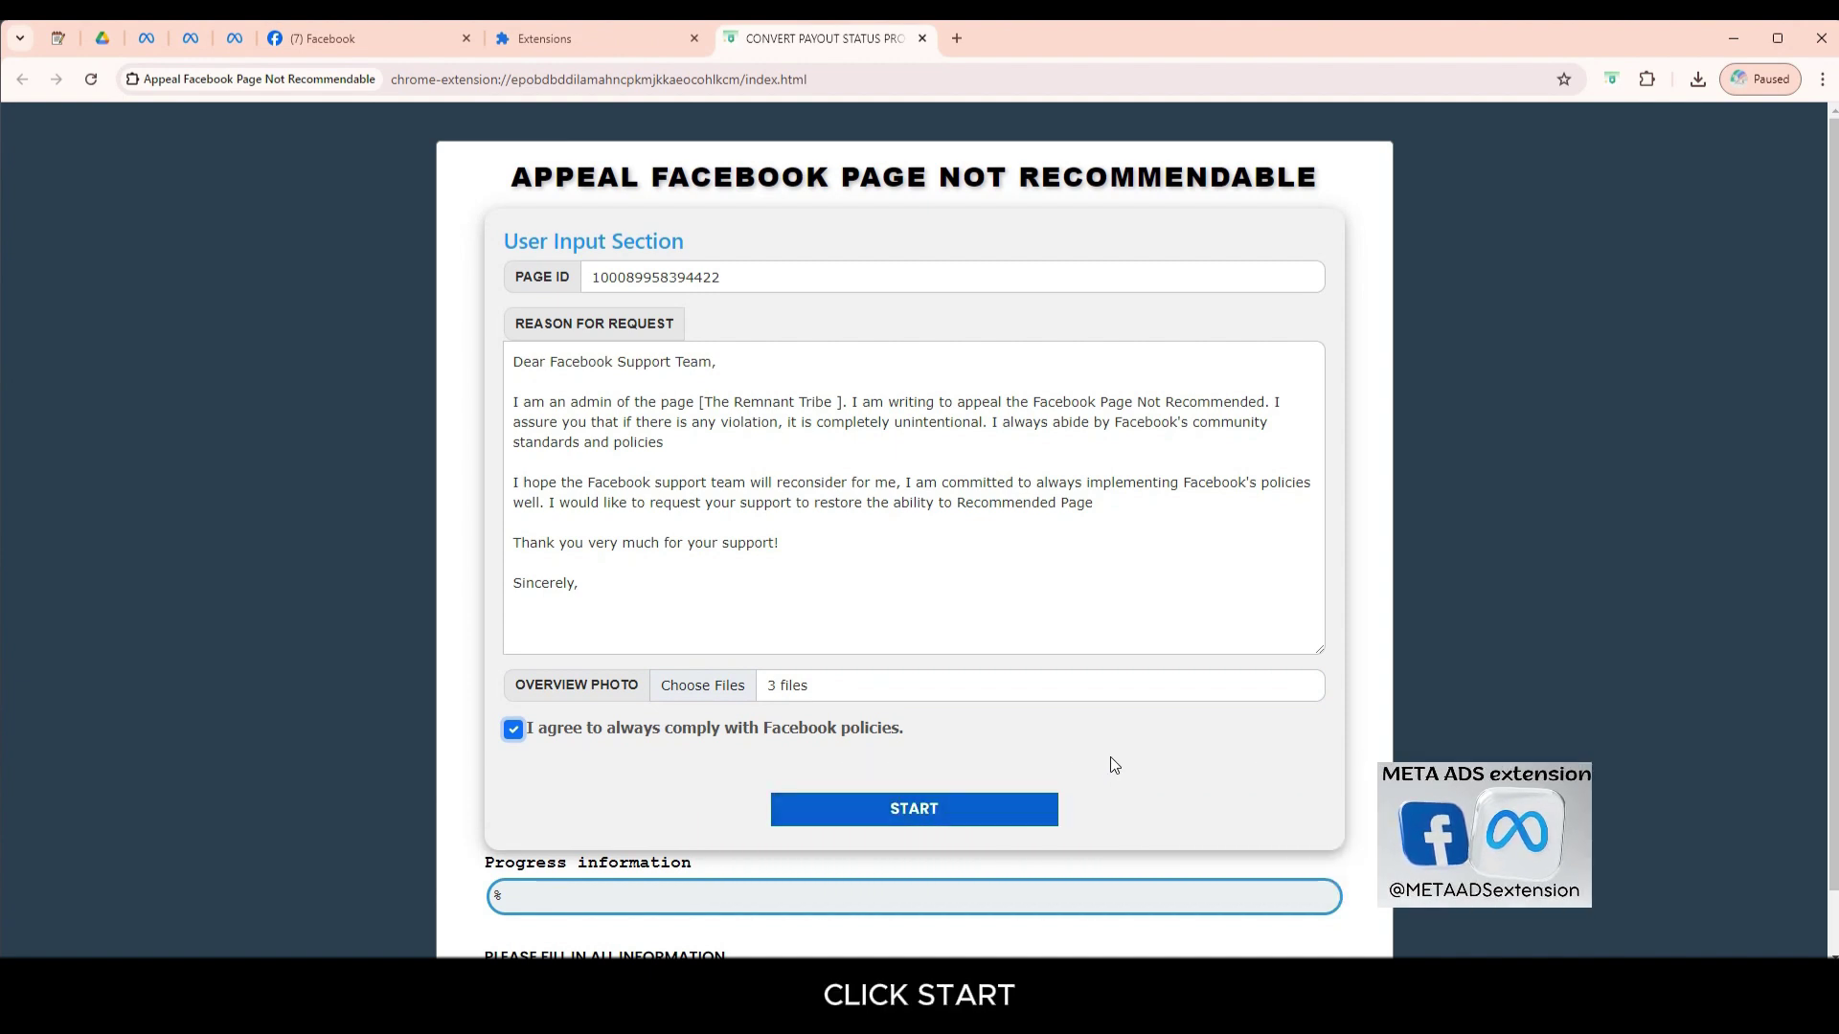
# Submit the appeal, then go to The Remnant Tribe's Settings and open Page setup
pyautogui.click(1019, 812)
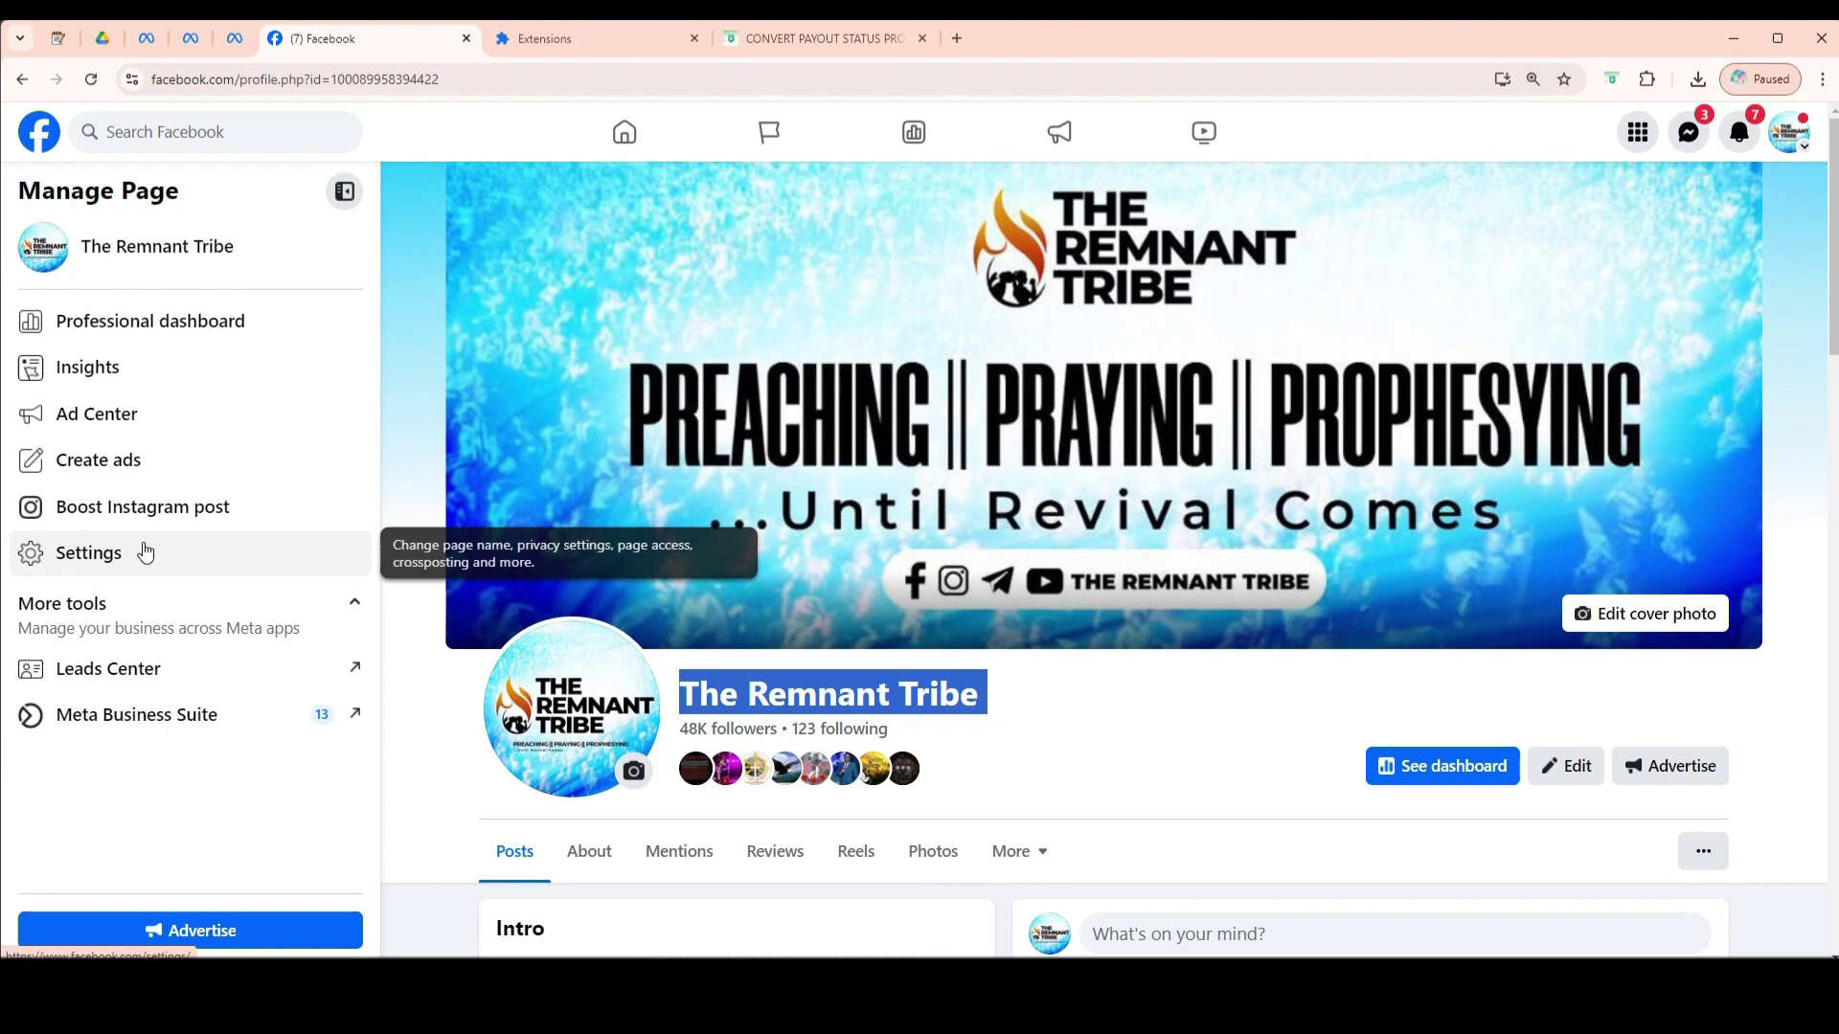
pyautogui.click(145, 553)
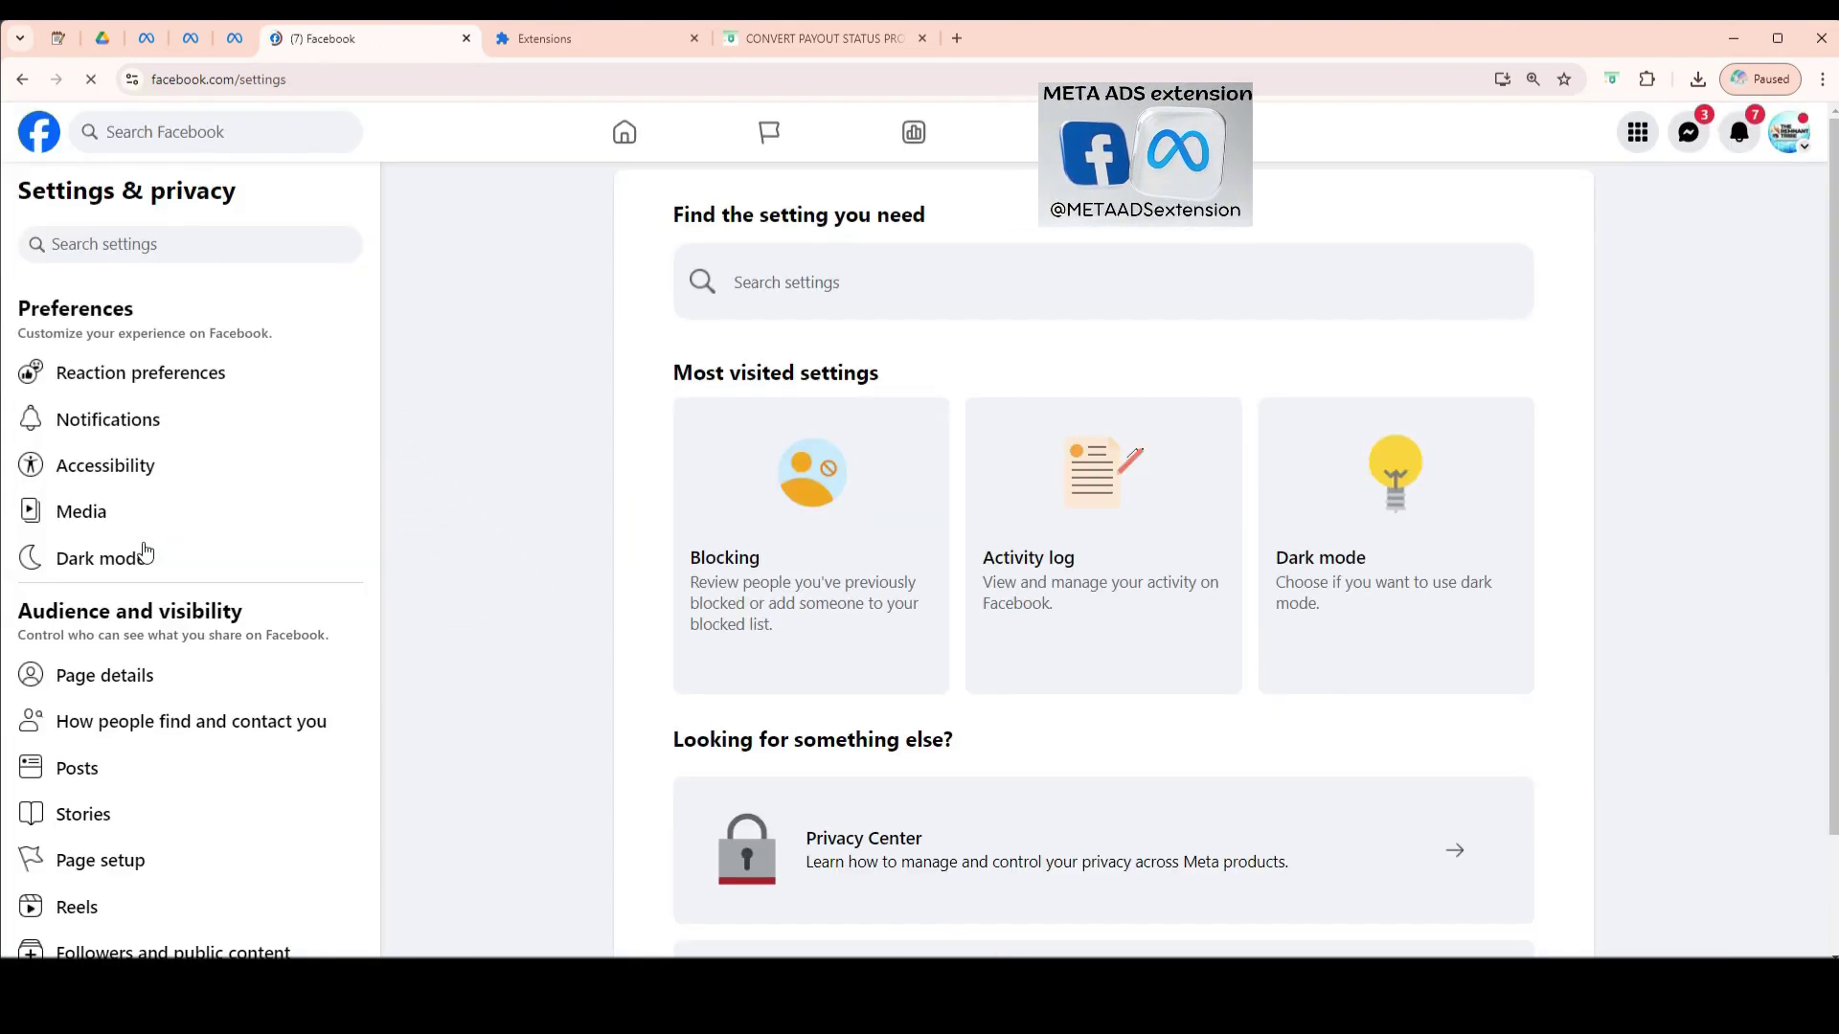
pyautogui.scroll(-2, 192, 565)
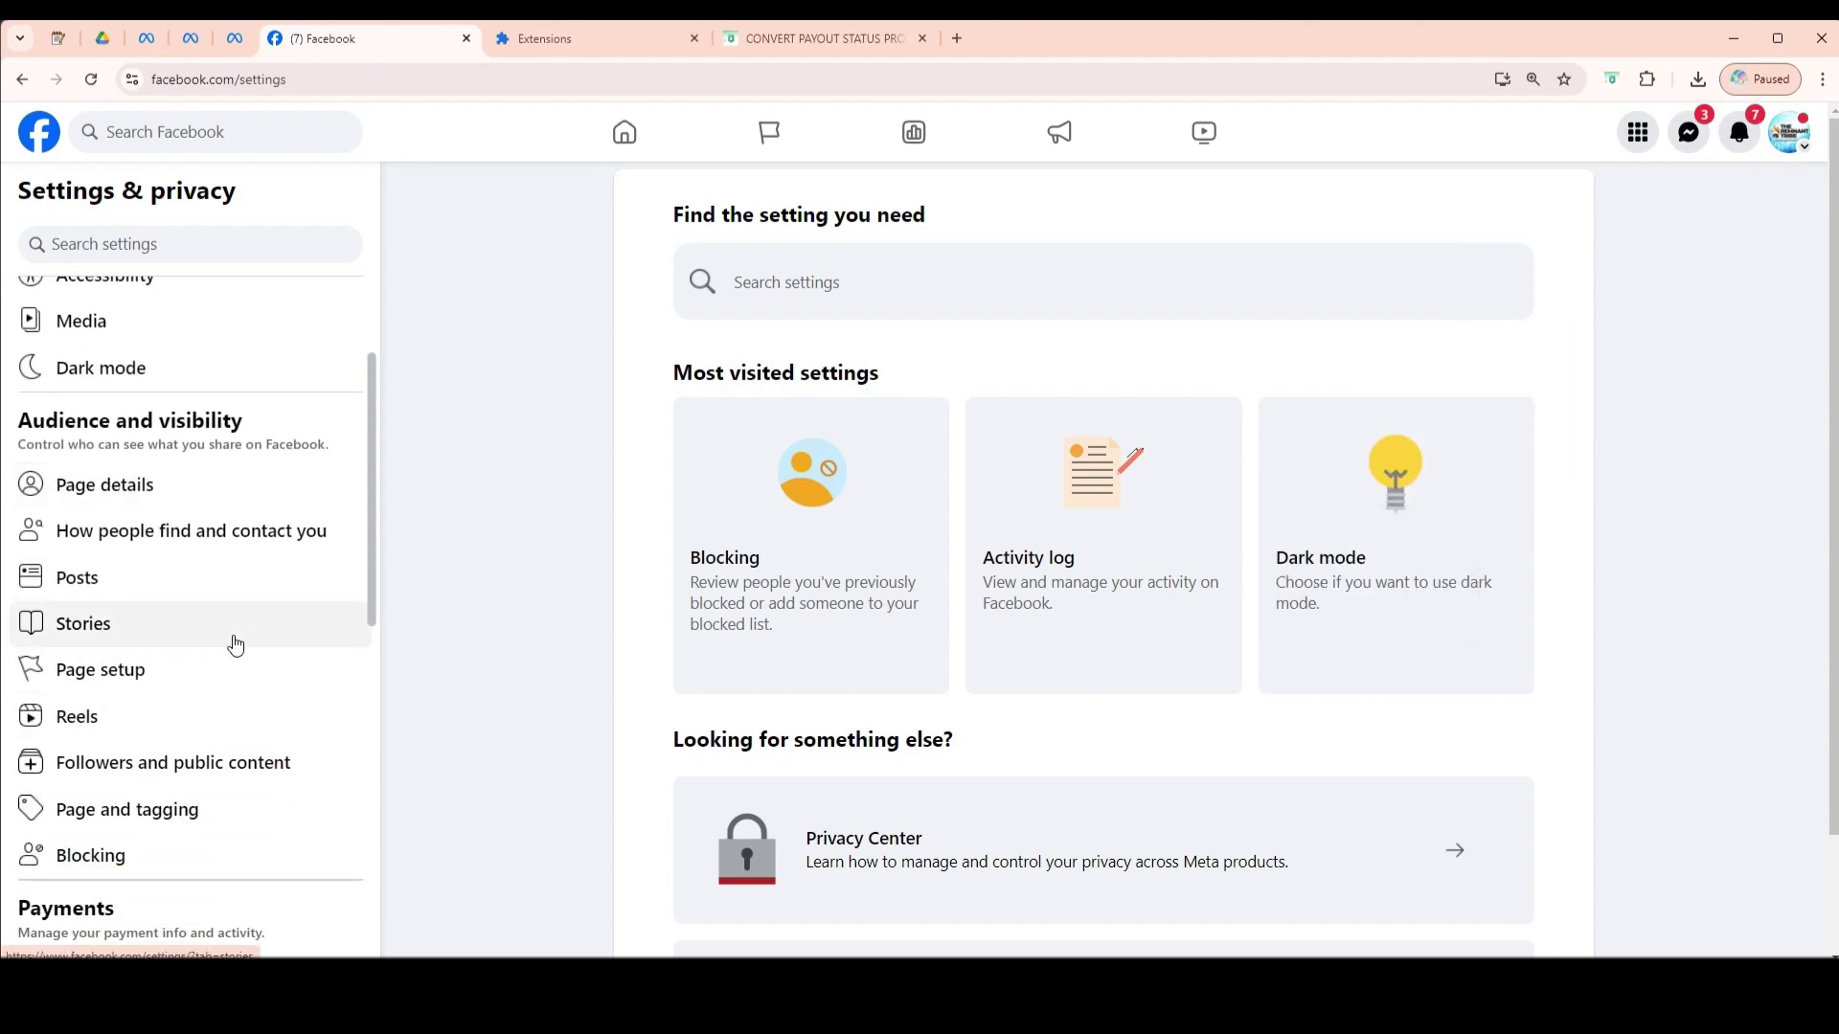
pyautogui.scroll(-2, 233, 645)
pyautogui.scroll(-3, 316, 747)
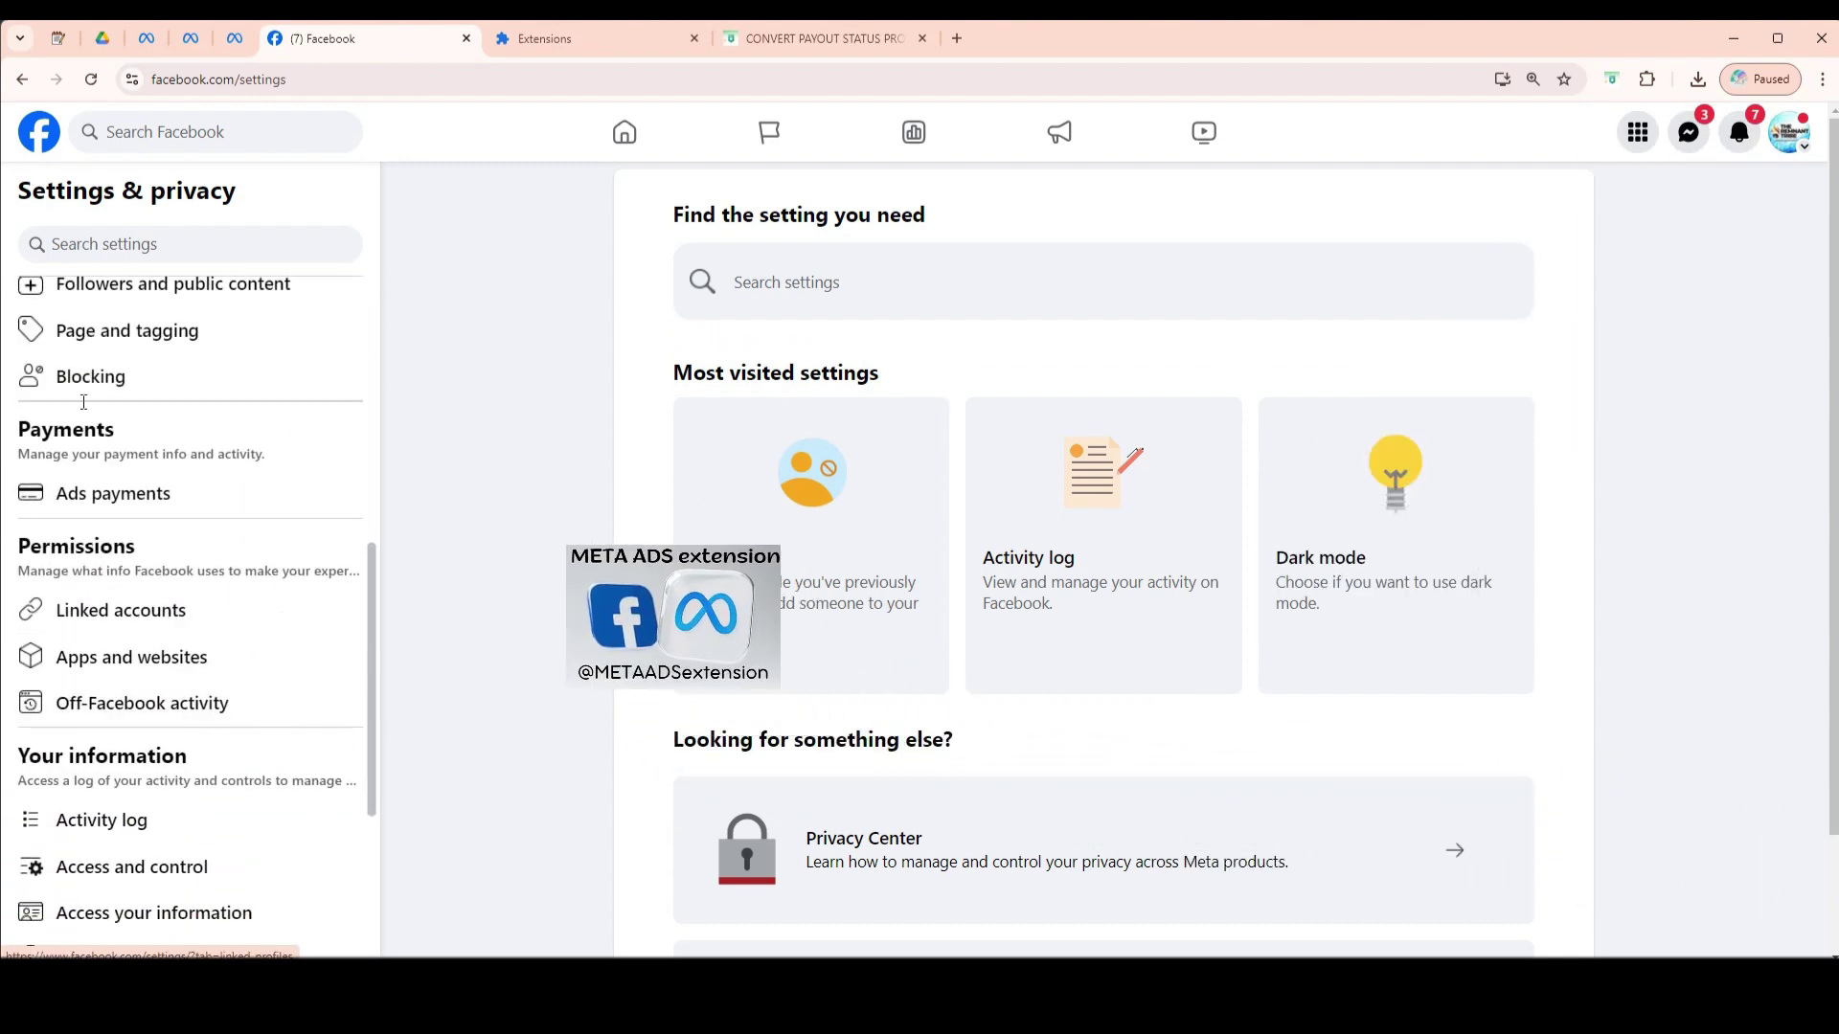
pyautogui.scroll(-2, 124, 722)
pyautogui.scroll(-2, 201, 623)
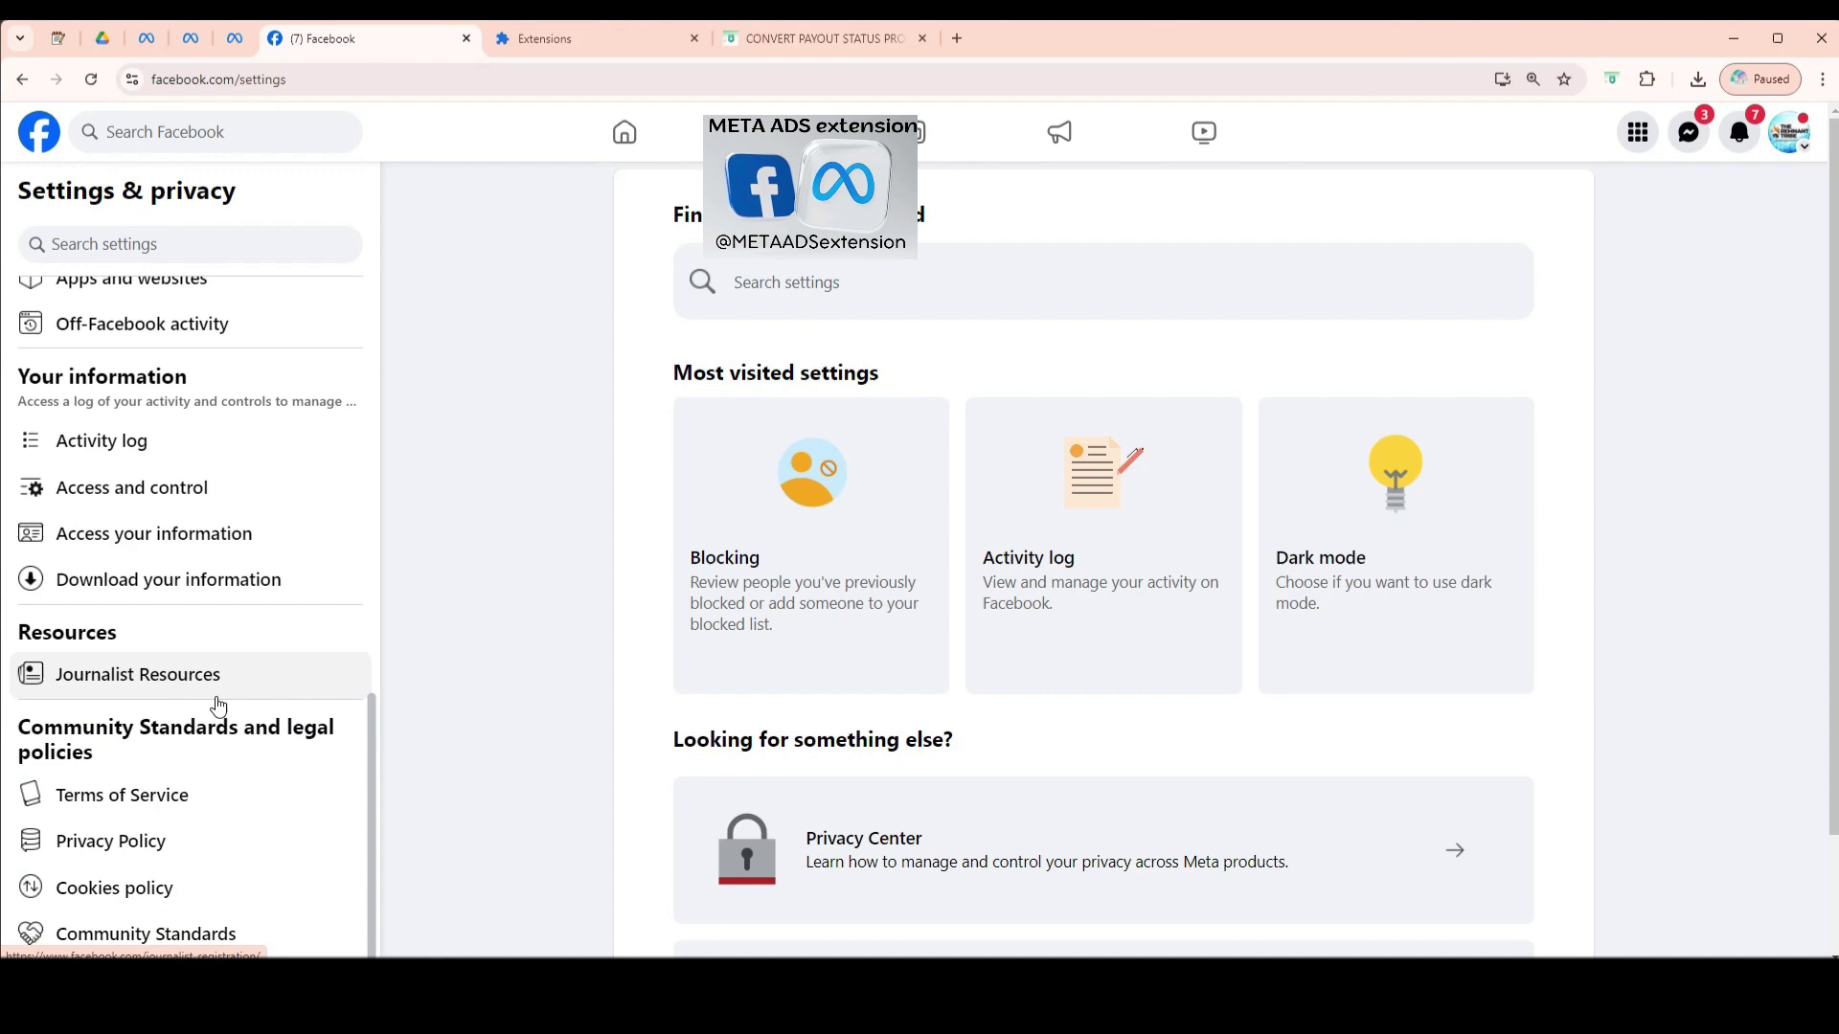
pyautogui.scroll(5, 239, 613)
pyautogui.scroll(5, 193, 537)
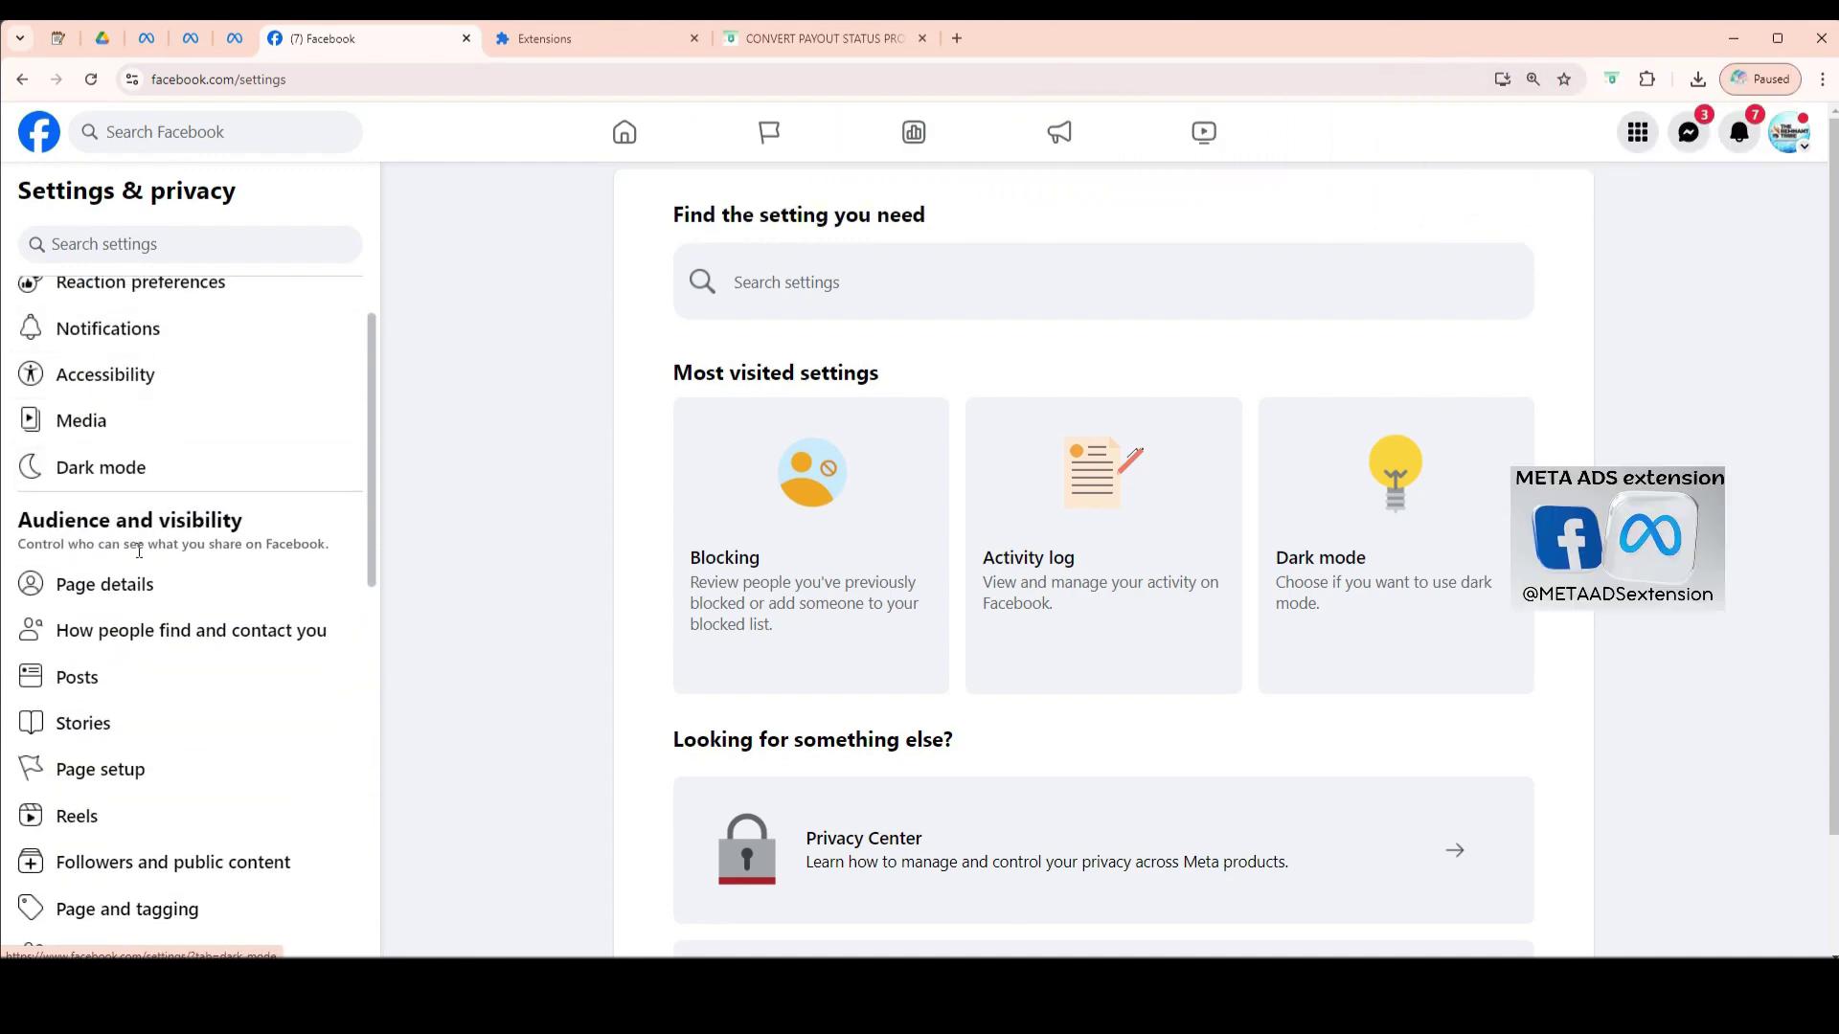
pyautogui.scroll(-1, 230, 671)
pyautogui.scroll(-1, 237, 648)
pyautogui.click(151, 579)
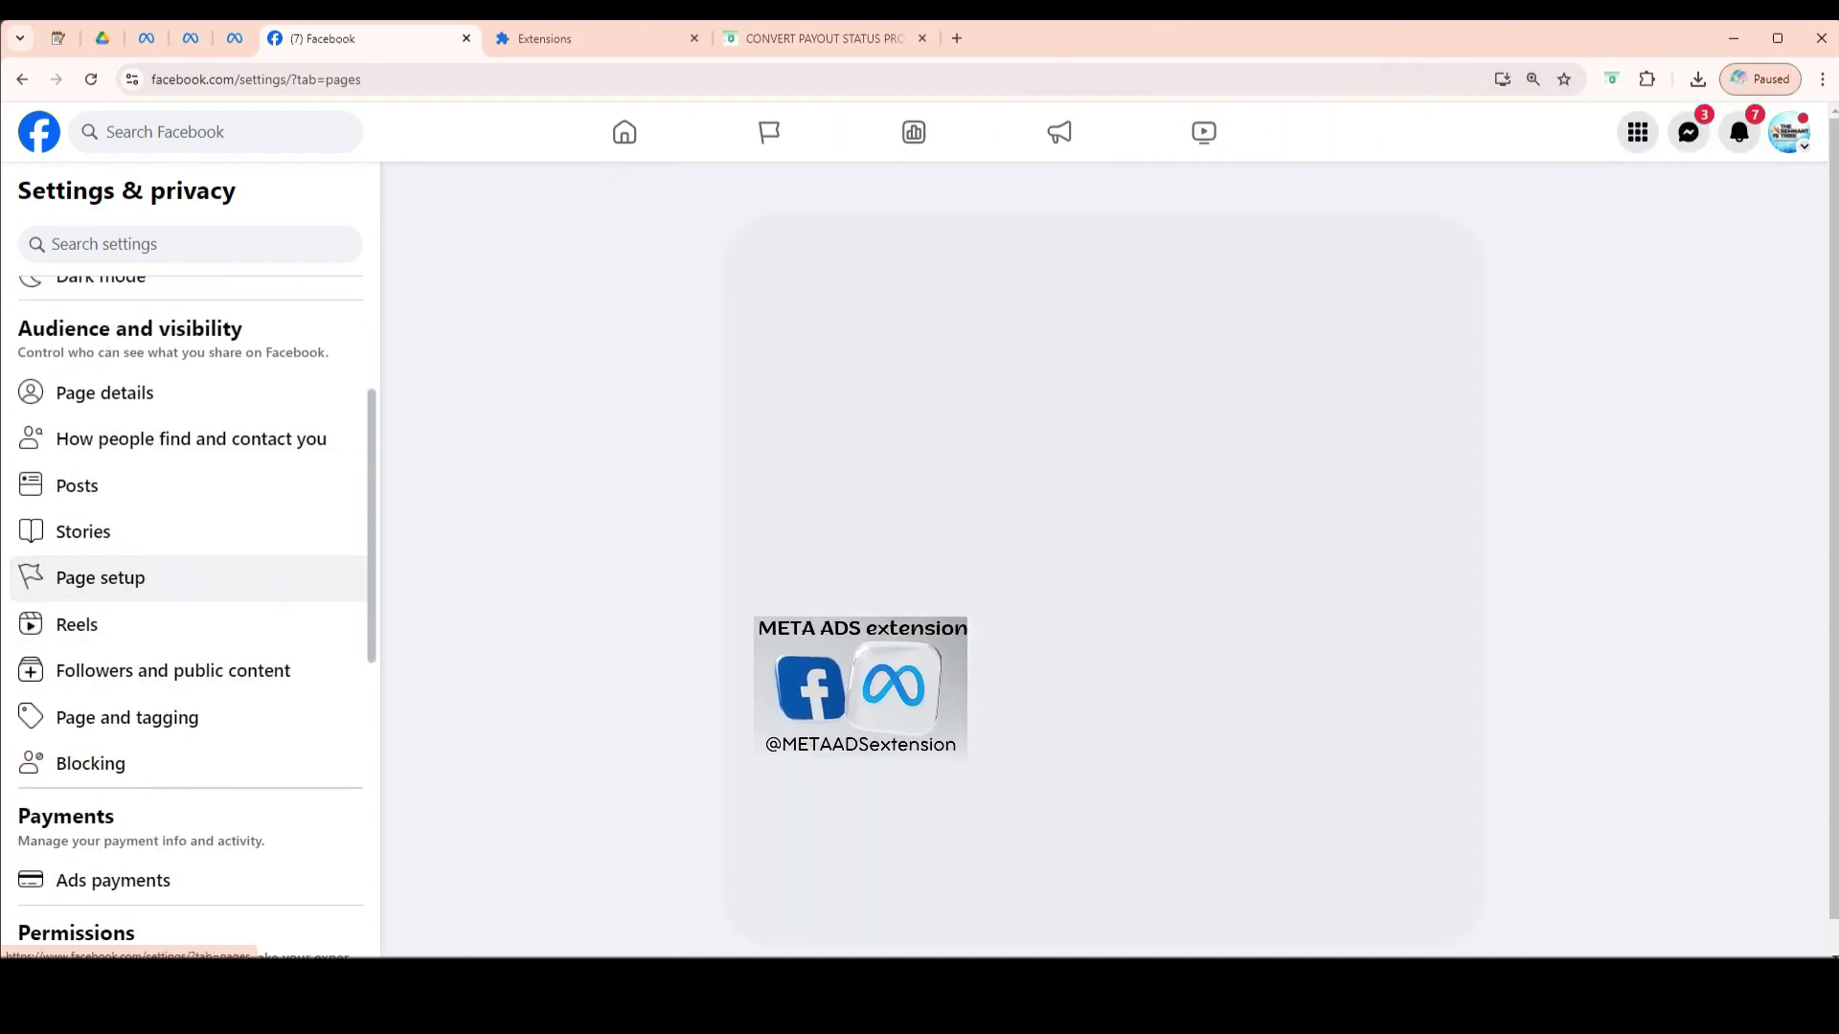
# Open Page recommendation and reload to confirm the status reads Recommendable
pyautogui.click(1076, 617)
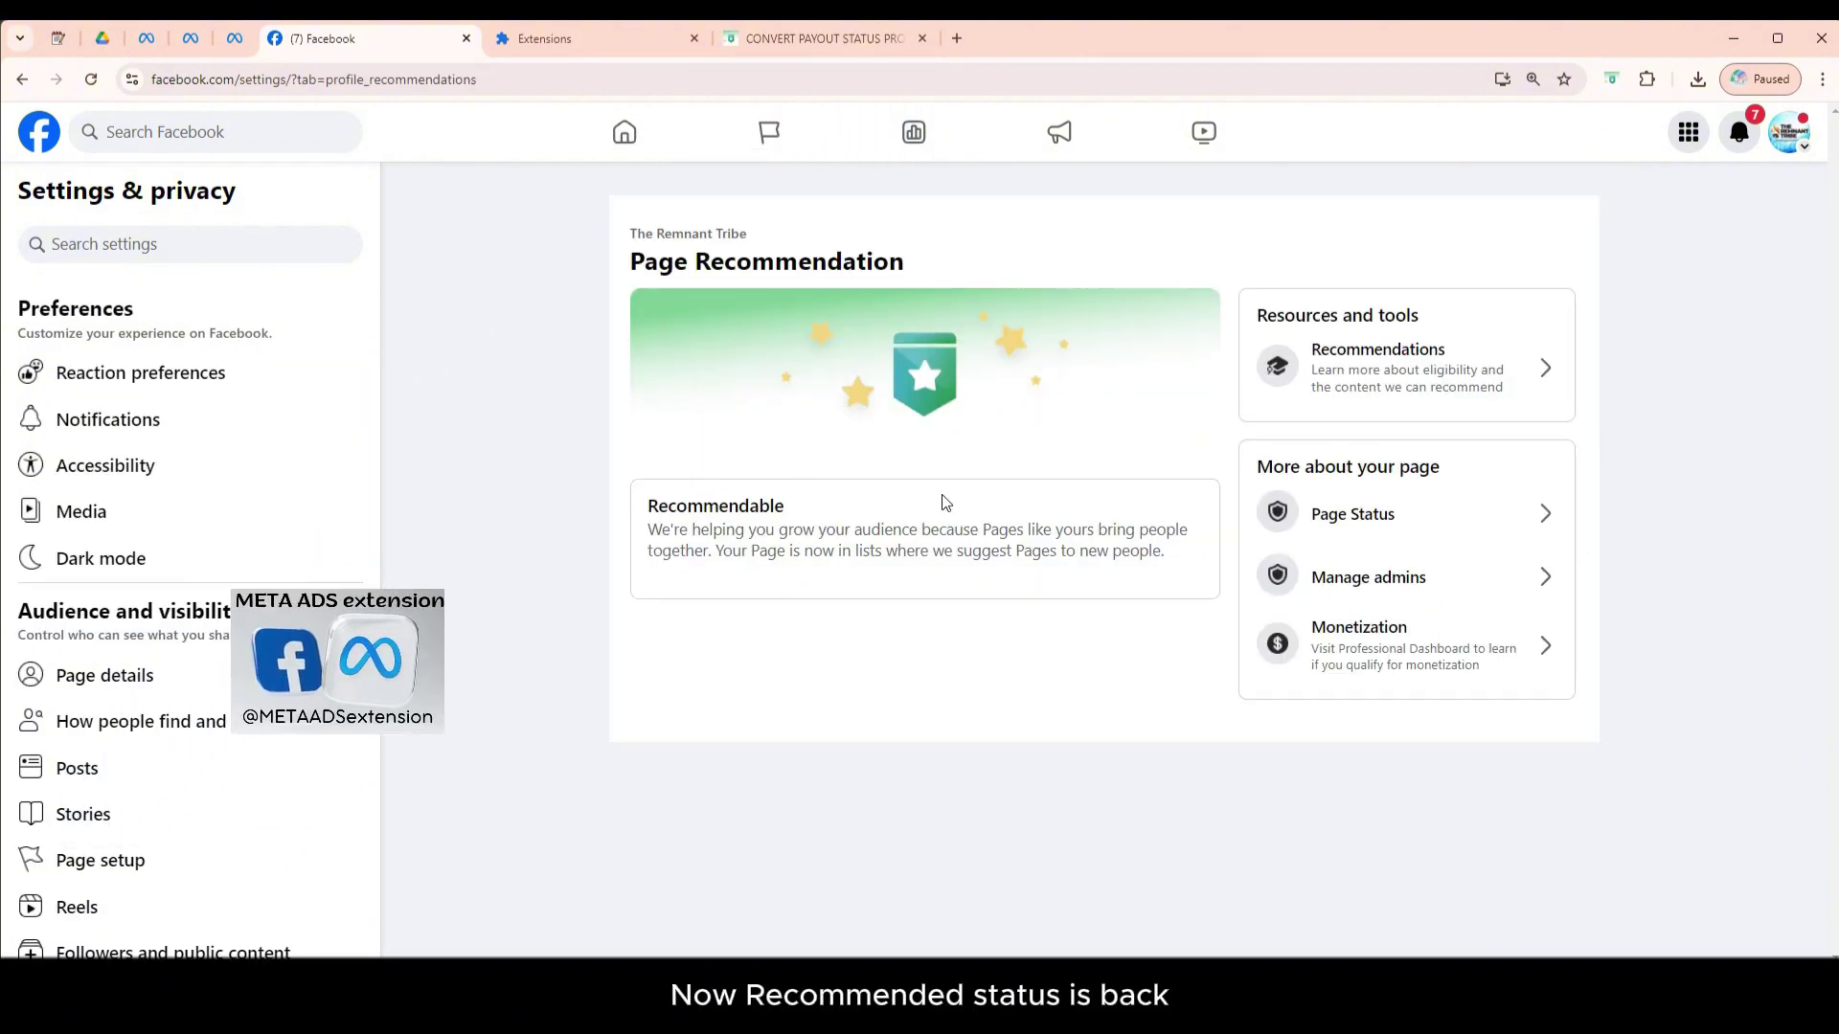
pyautogui.click(91, 80)
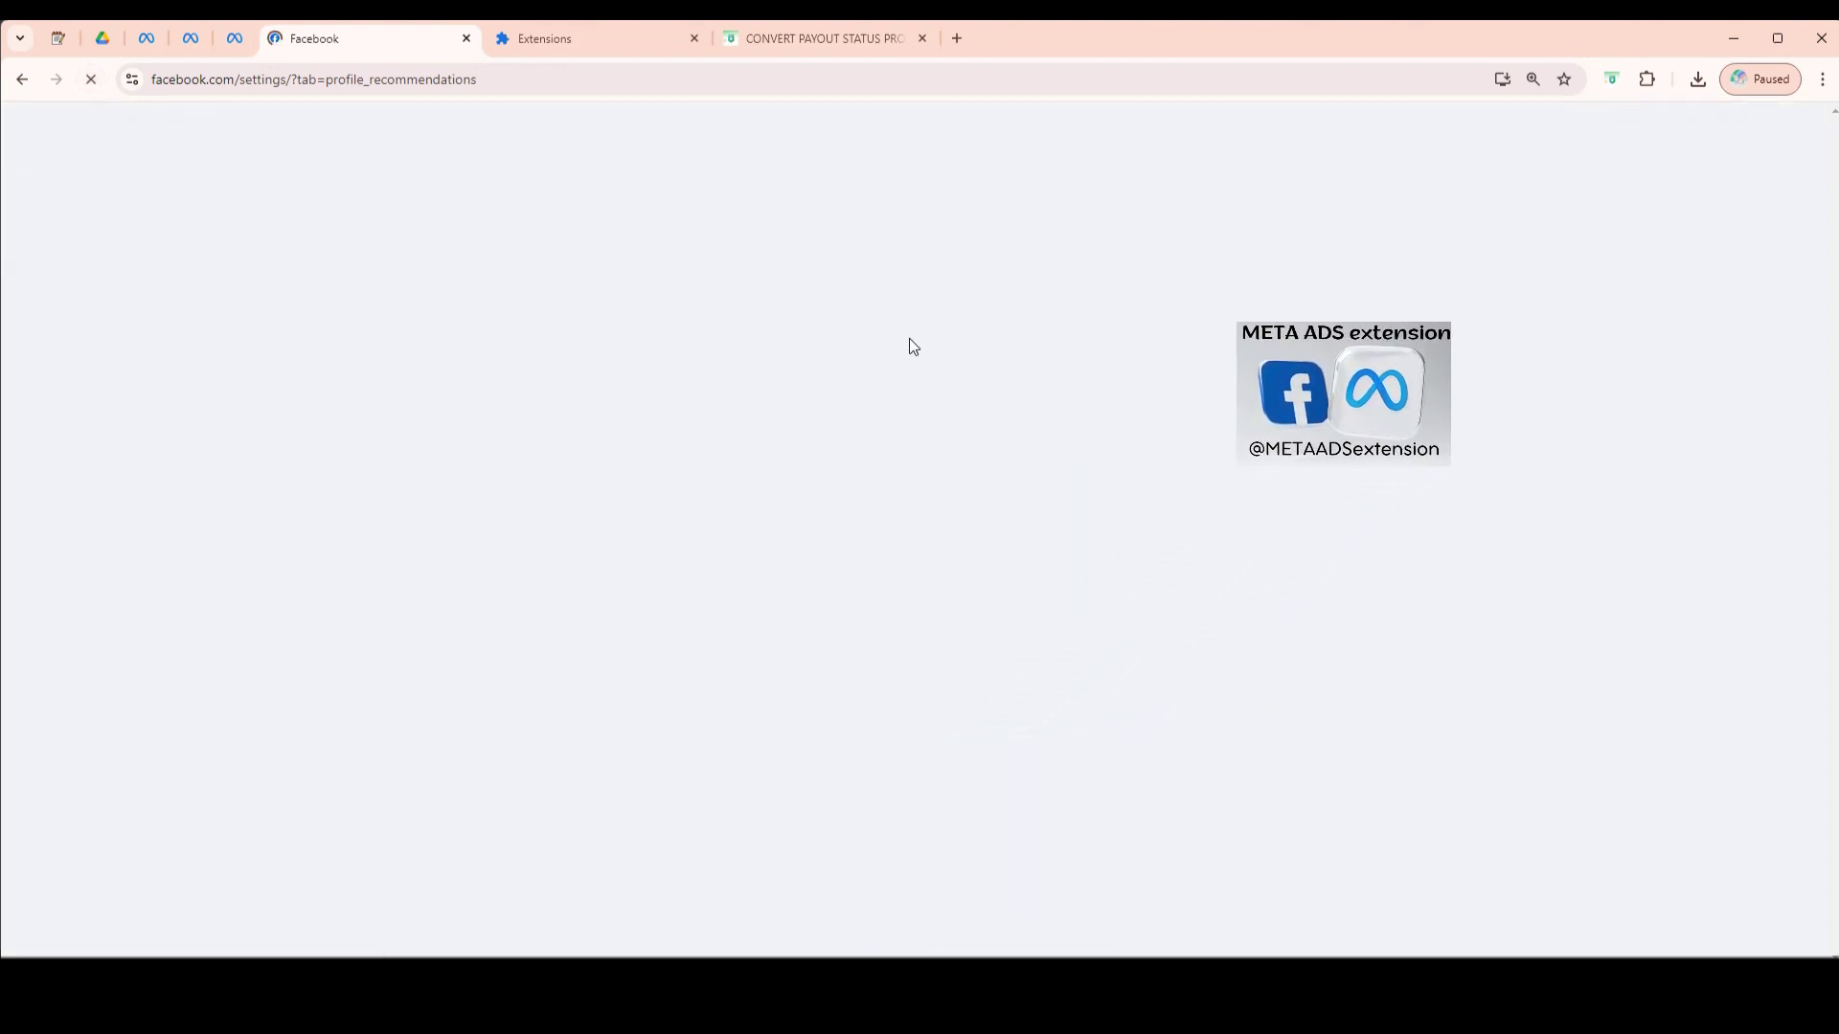